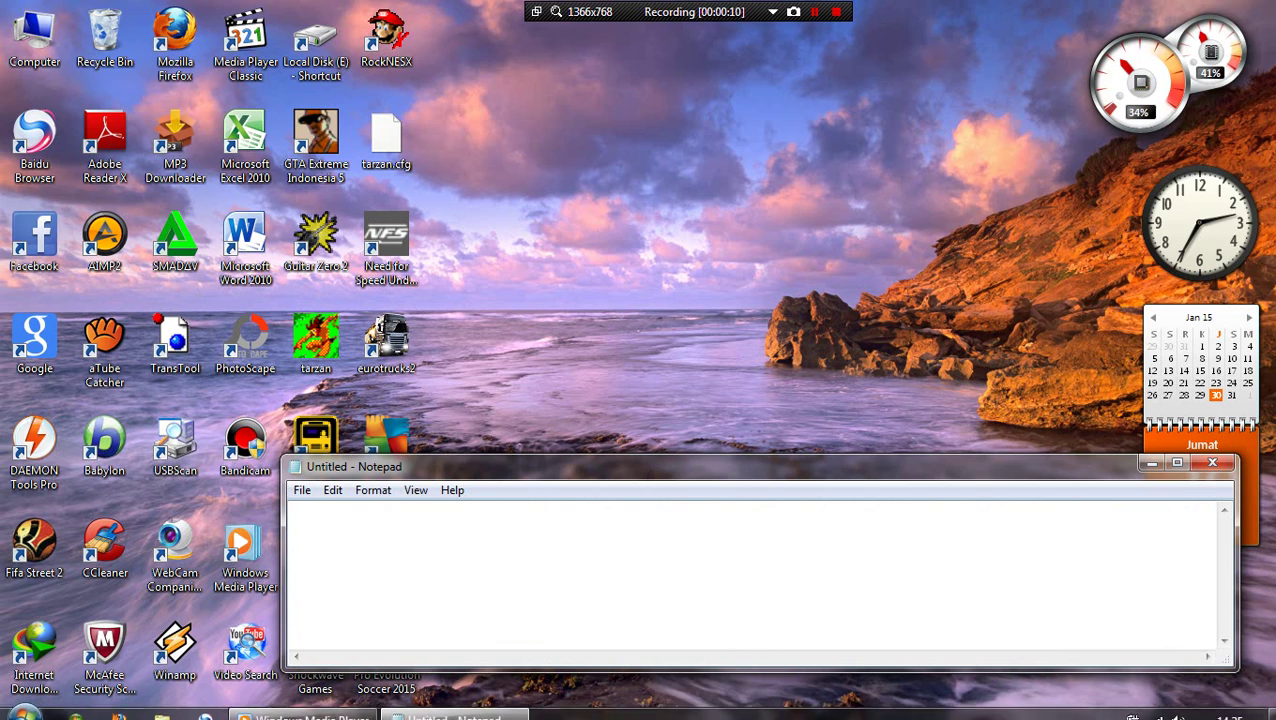
- Write the heading "hOW TO INSTALL uTorrent Pro" in the empty note and minimize its window
text(ow)
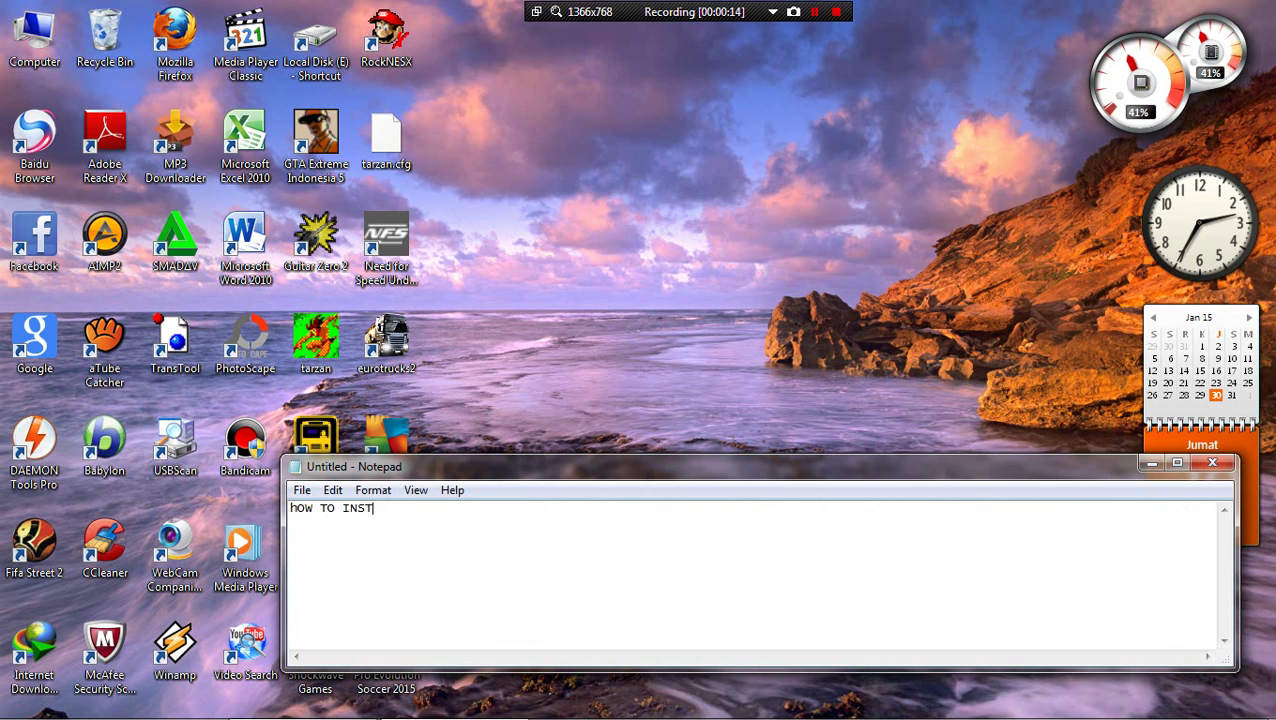
key(Caps_Lock)
text(u)
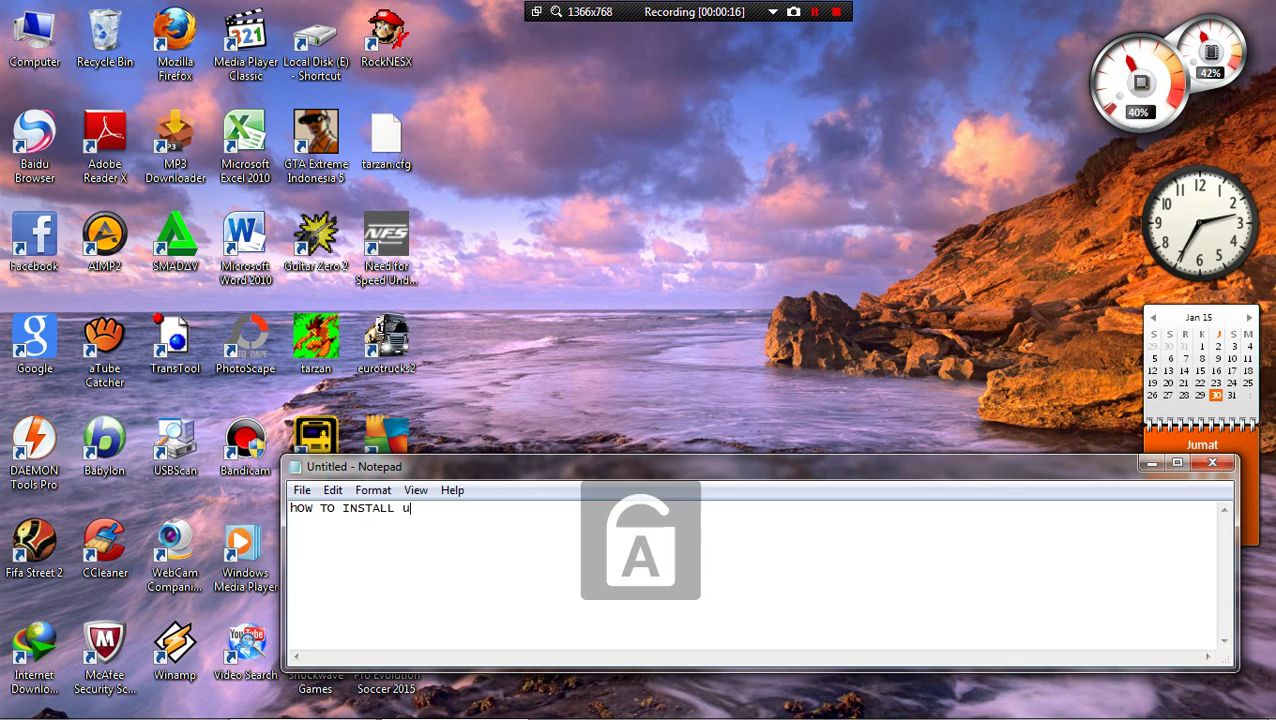
text(Torrent Pro)
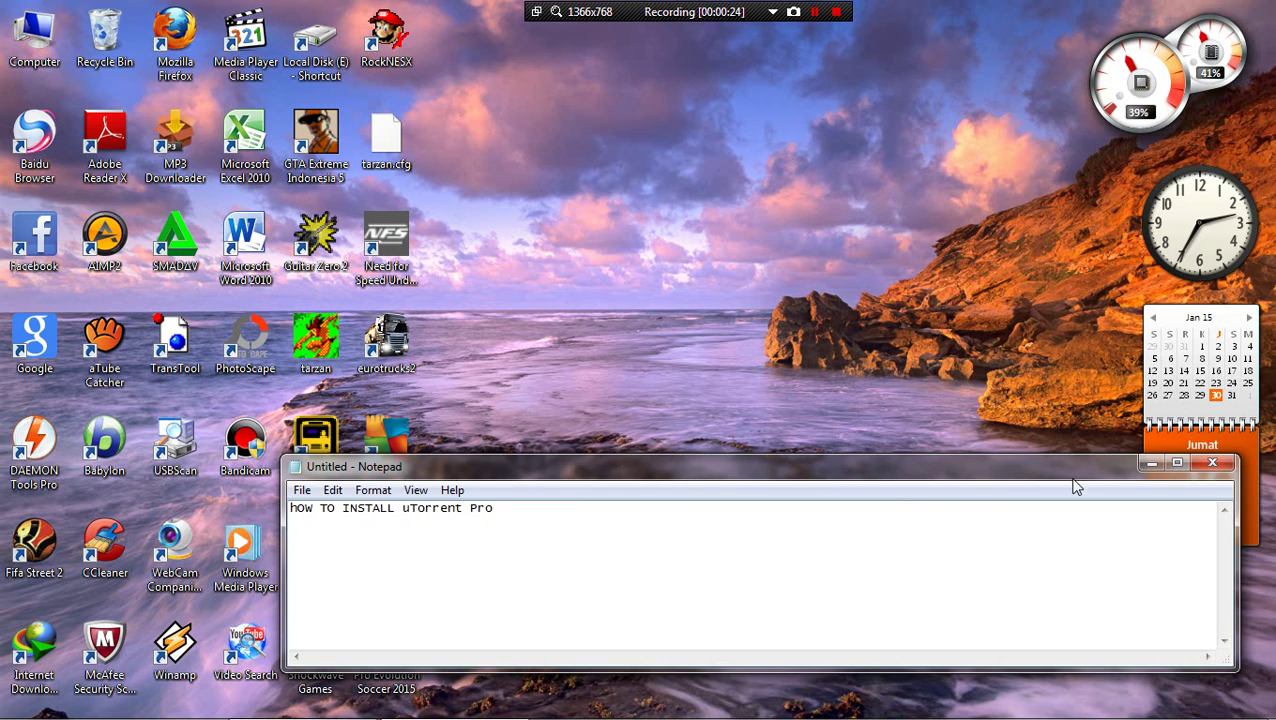
click(1151, 464)
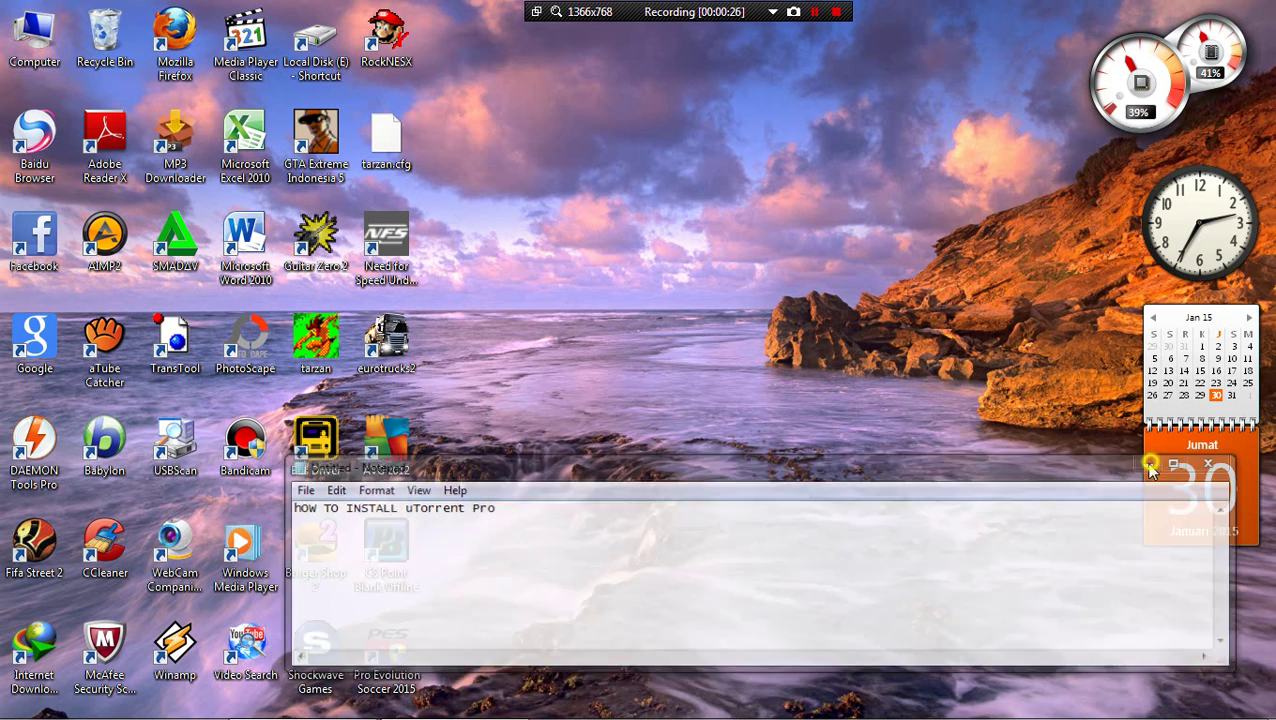
- Open a file browser window, and add the line "CHECK THIS OUT" beneath the heading in the note
click(22, 706)
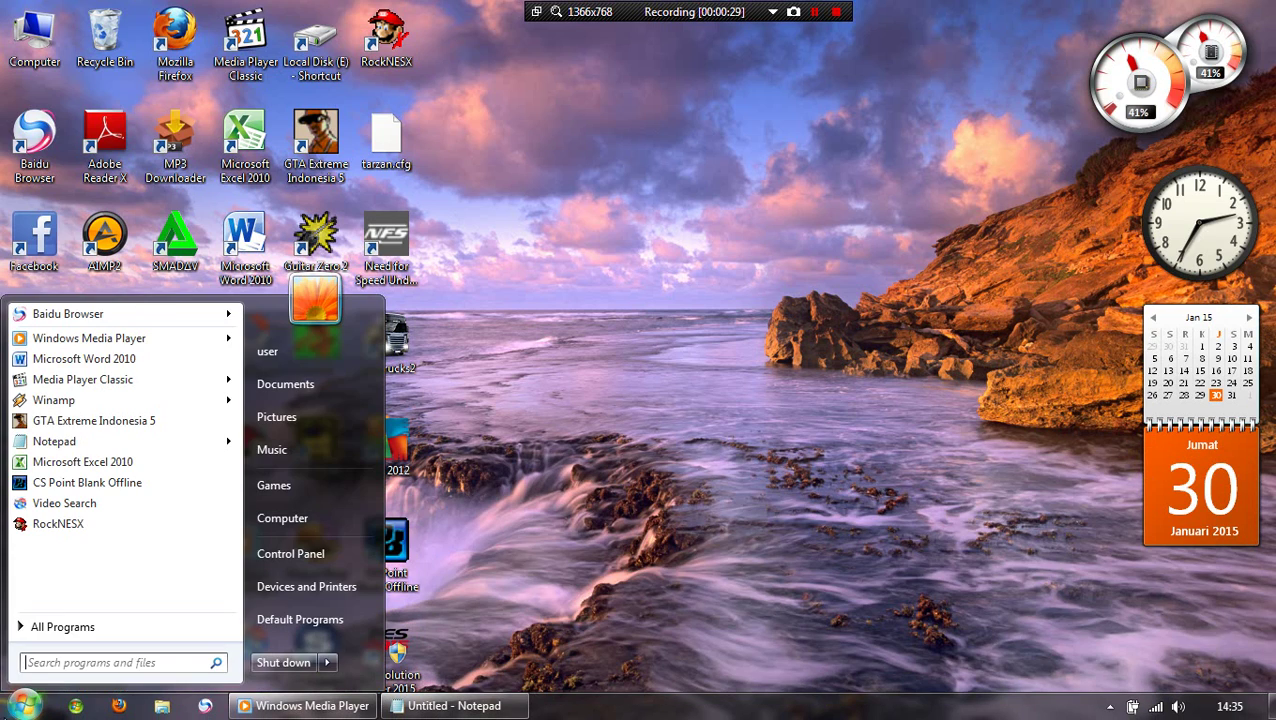
click(160, 706)
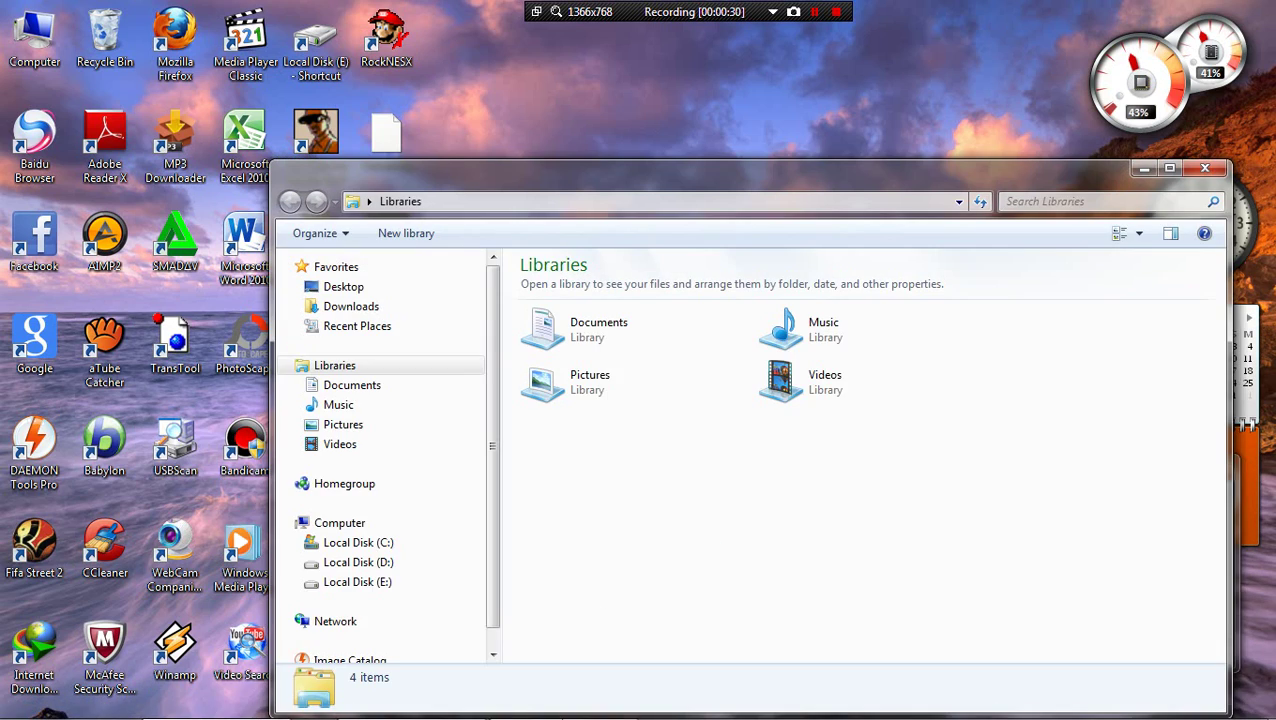
click(590, 705)
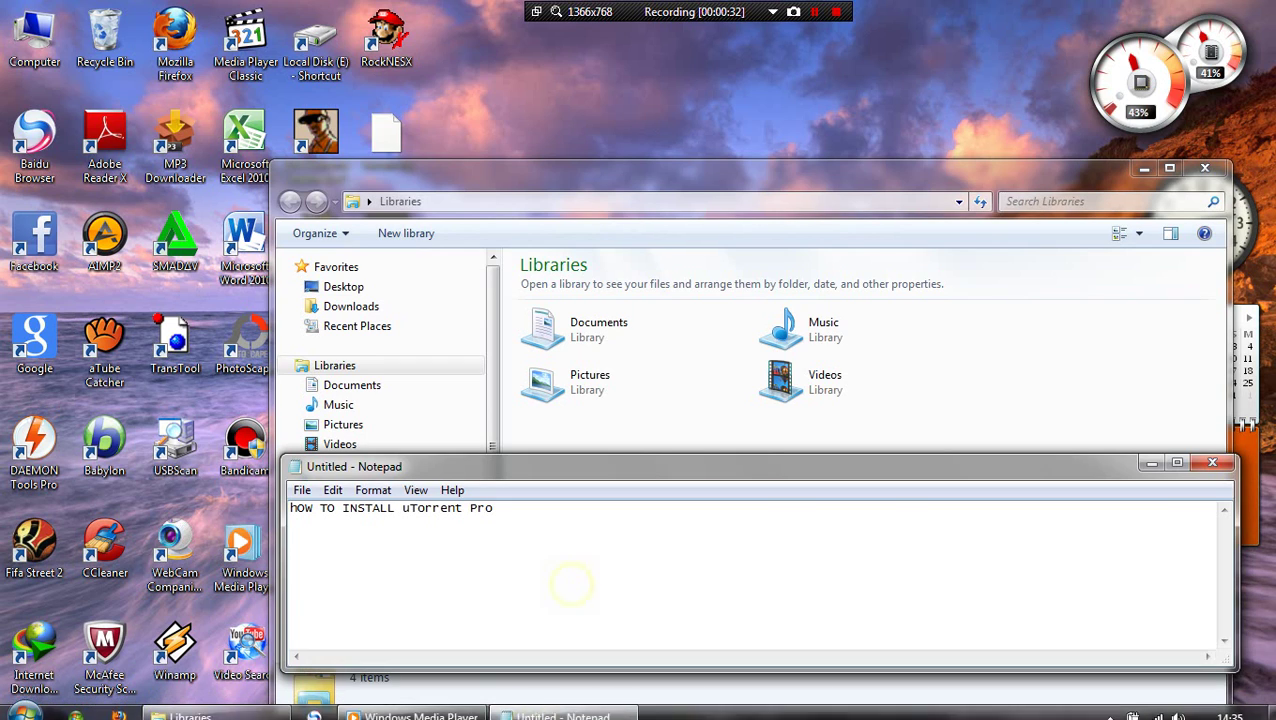
key(Caps_Lock)
text(CHE)
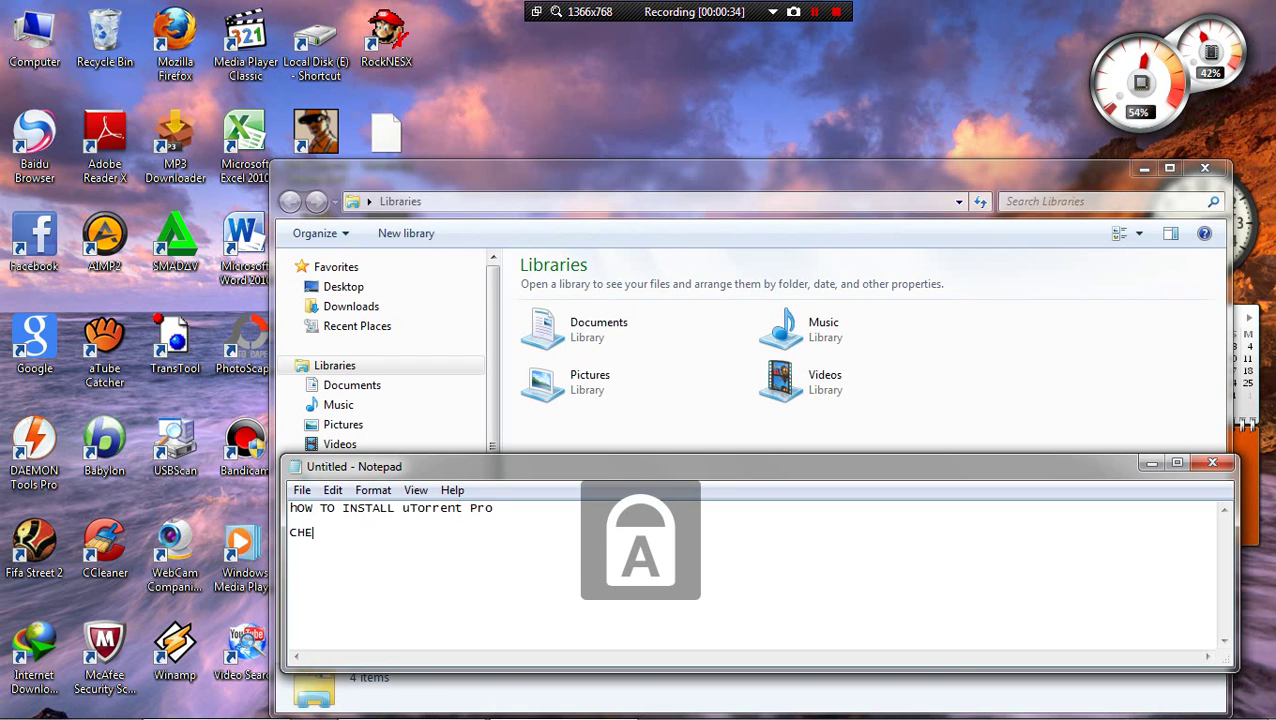
text(CK THIS OUT)
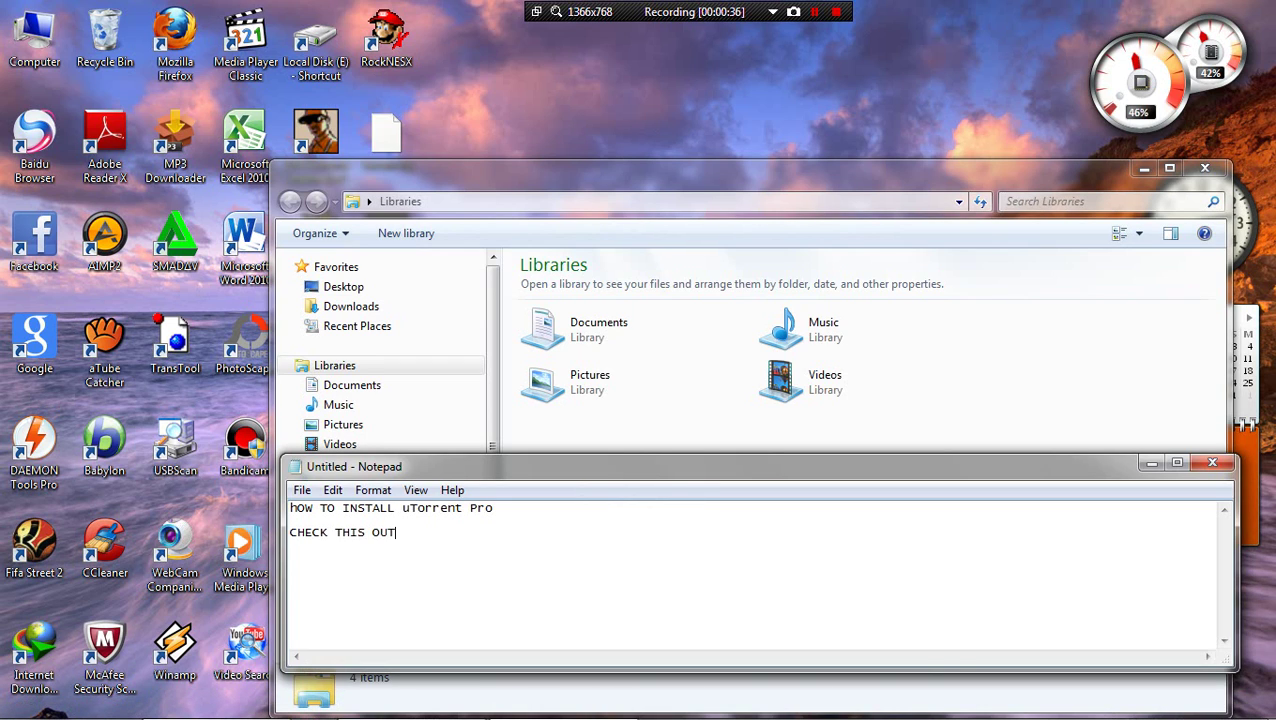
- Look through the folders on Local Disk (E:) and Local Disk (D:) for the µTorrent installer and close the file browser
click(490, 176)
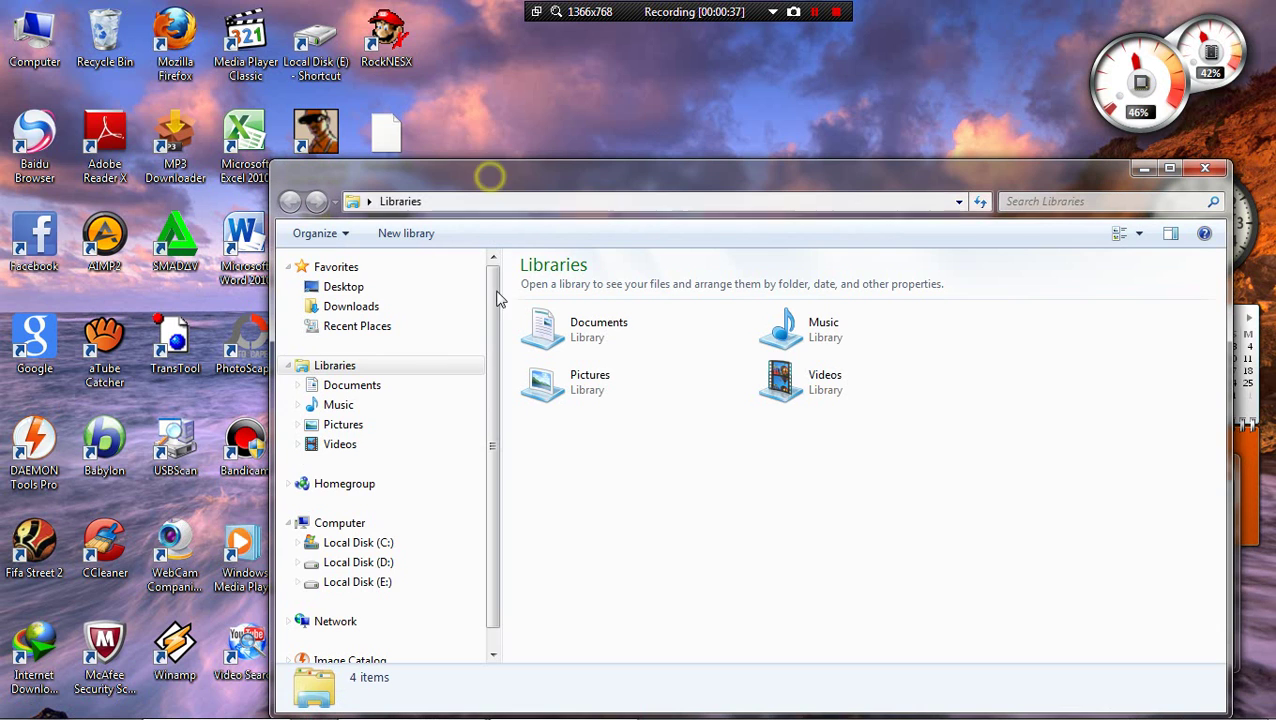
click(399, 581)
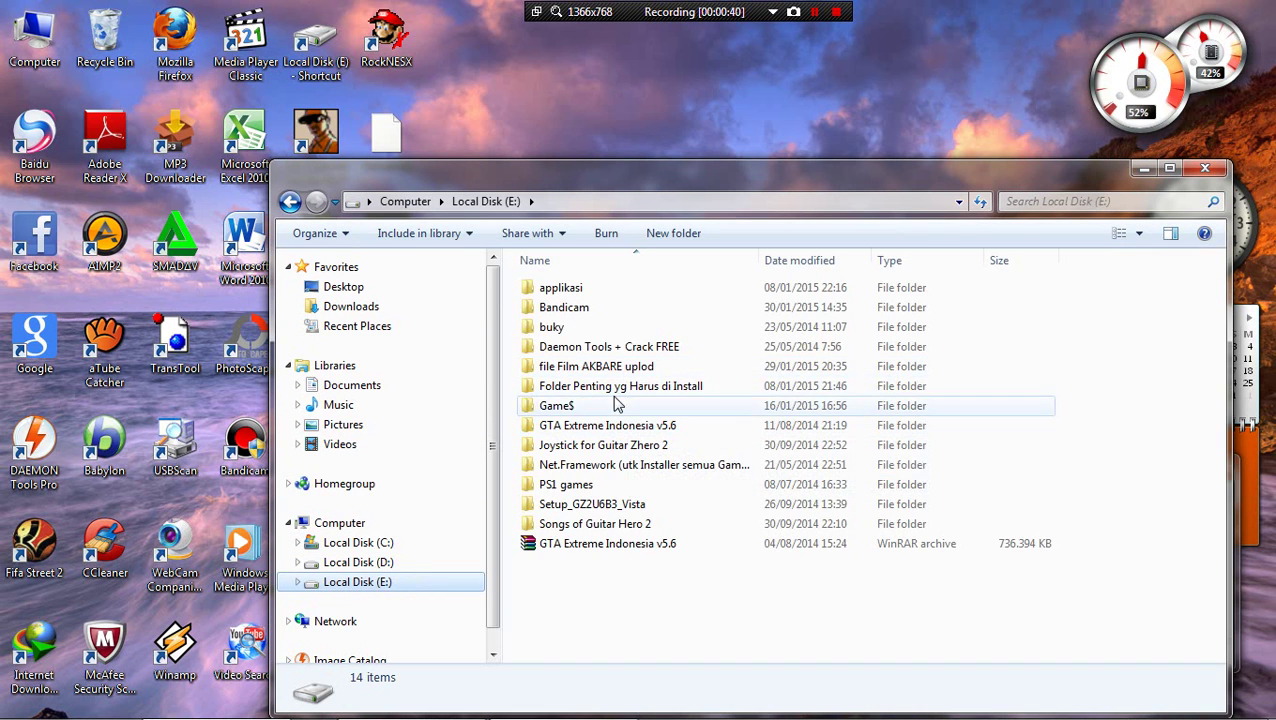
double_click(610, 387)
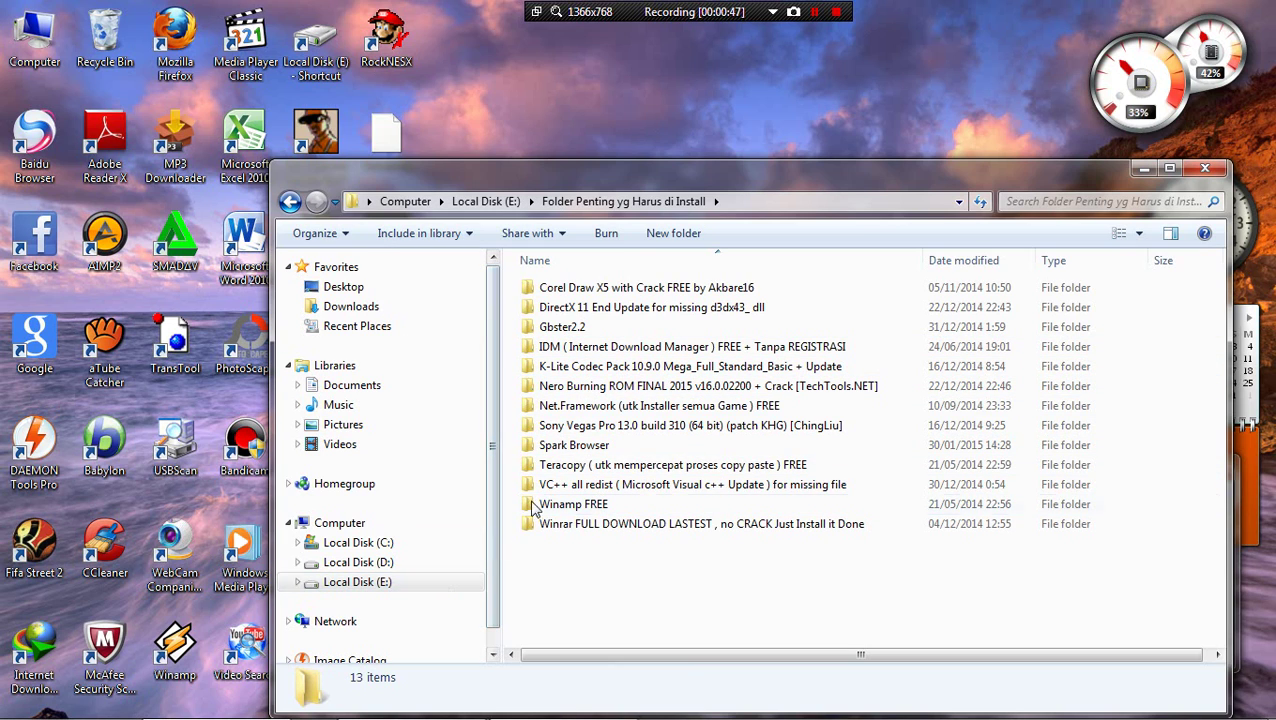
click(441, 562)
double_click(575, 368)
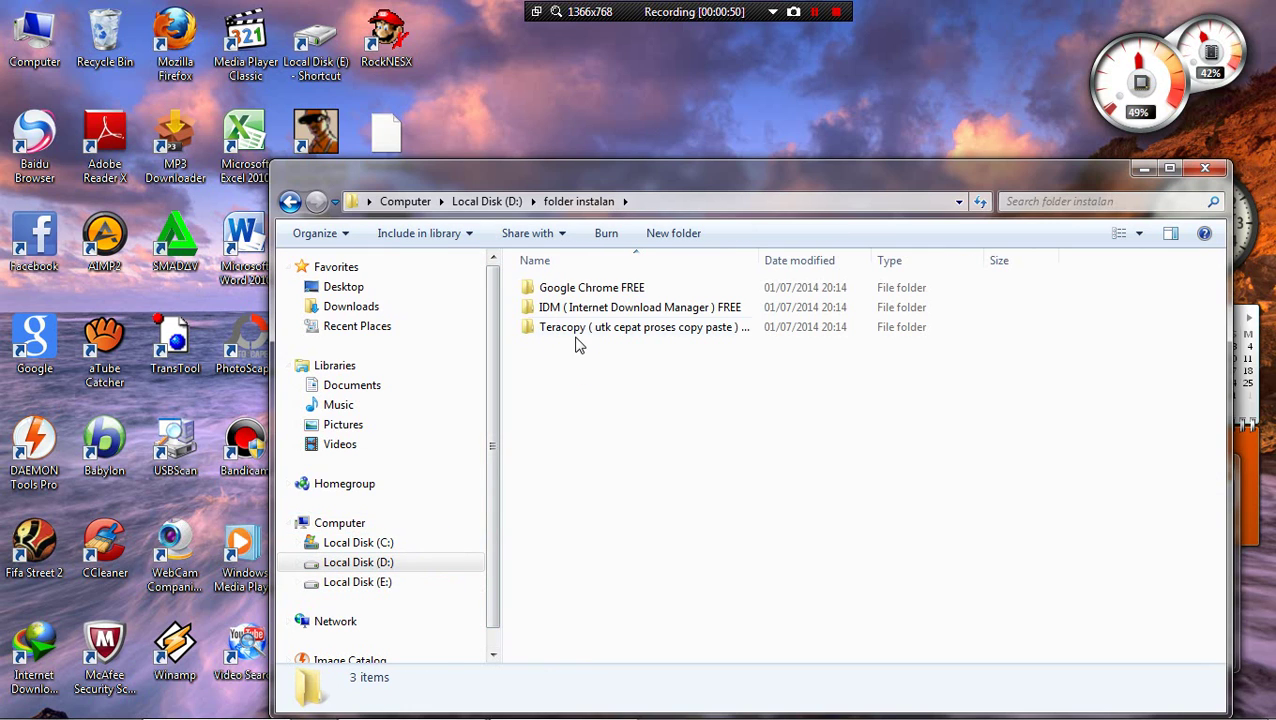
click(453, 565)
click(453, 583)
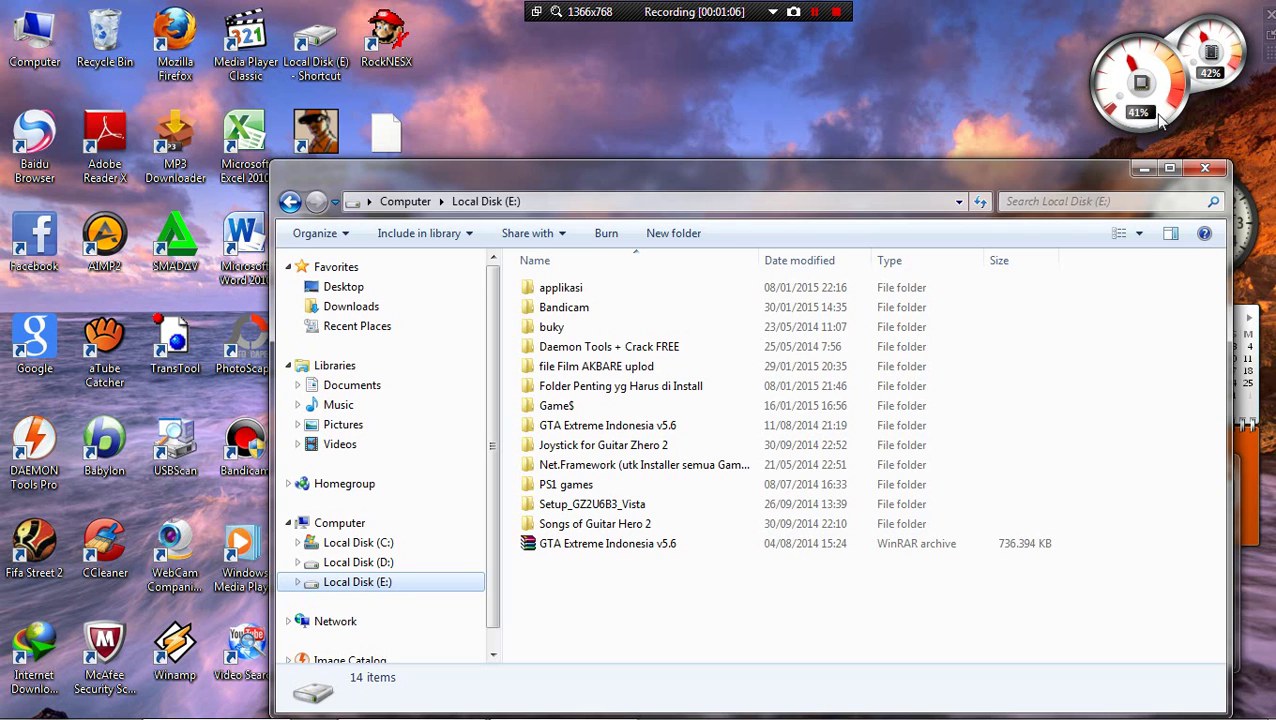
click(1205, 168)
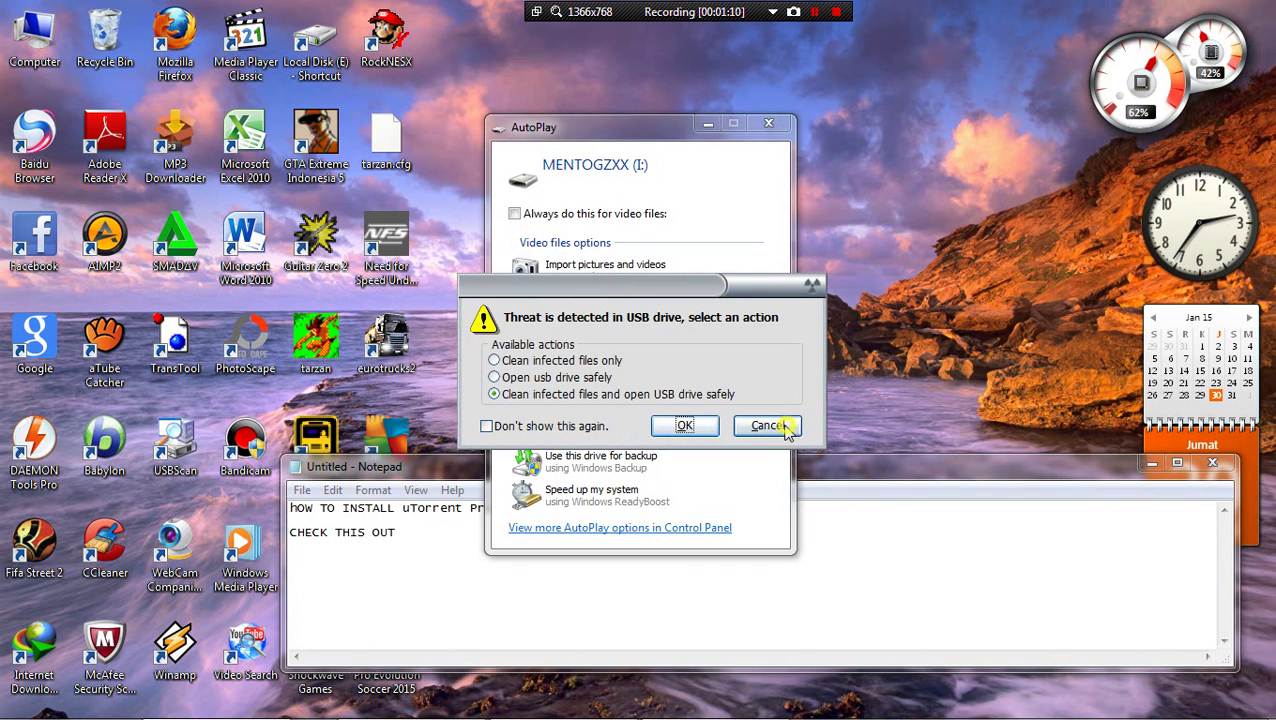
- Dismiss the USB threat prompt and open the folder "µTorrent Pro 3.4.2 Build 37951 Stable + Crack [ENDO]" on the MENTOGZXX (I:) drive
click(767, 425)
click(590, 430)
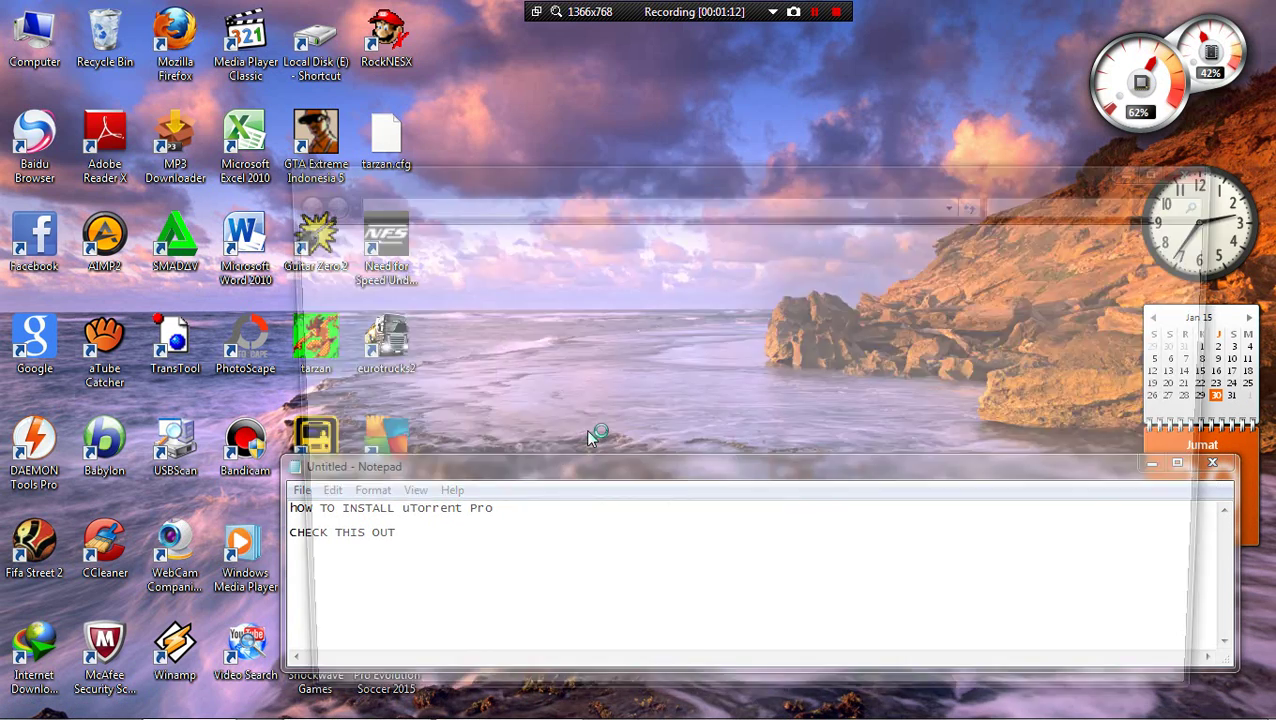
double_click(589, 287)
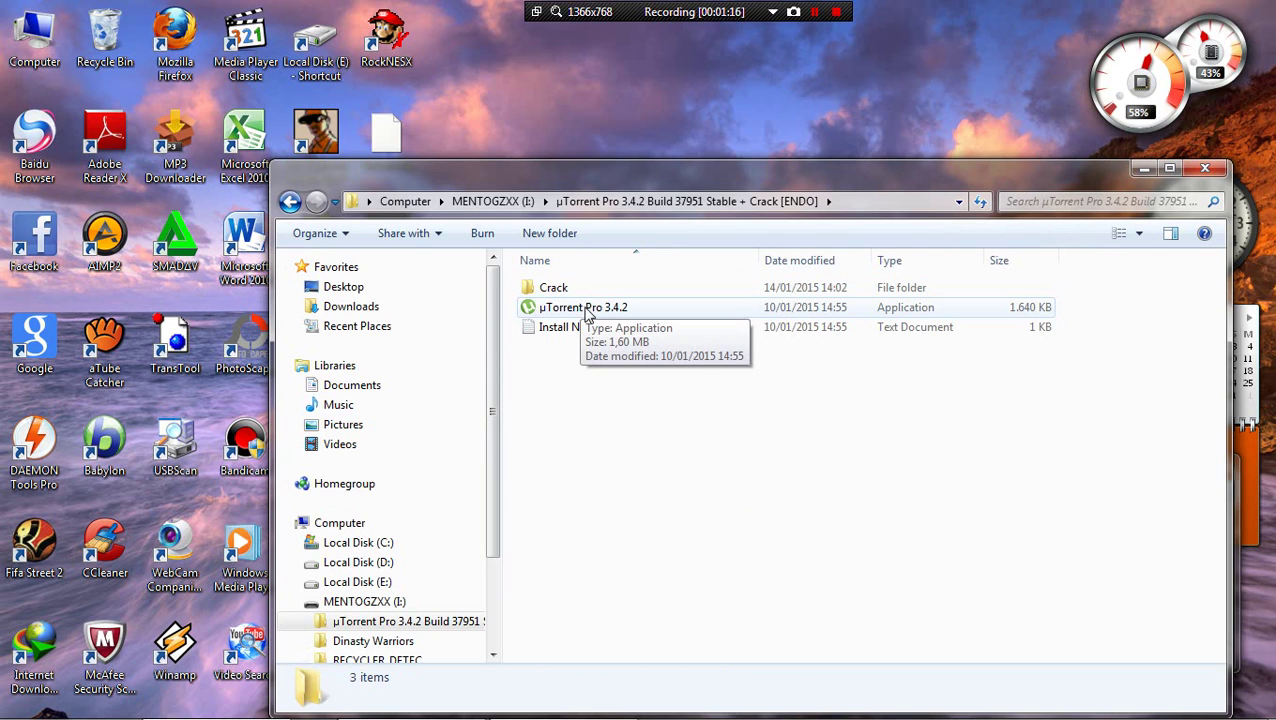
- Run the µTorrent Pro 3.4.2 installer as administrator and choose English as the setup language
click(598, 310)
right_click(601, 313)
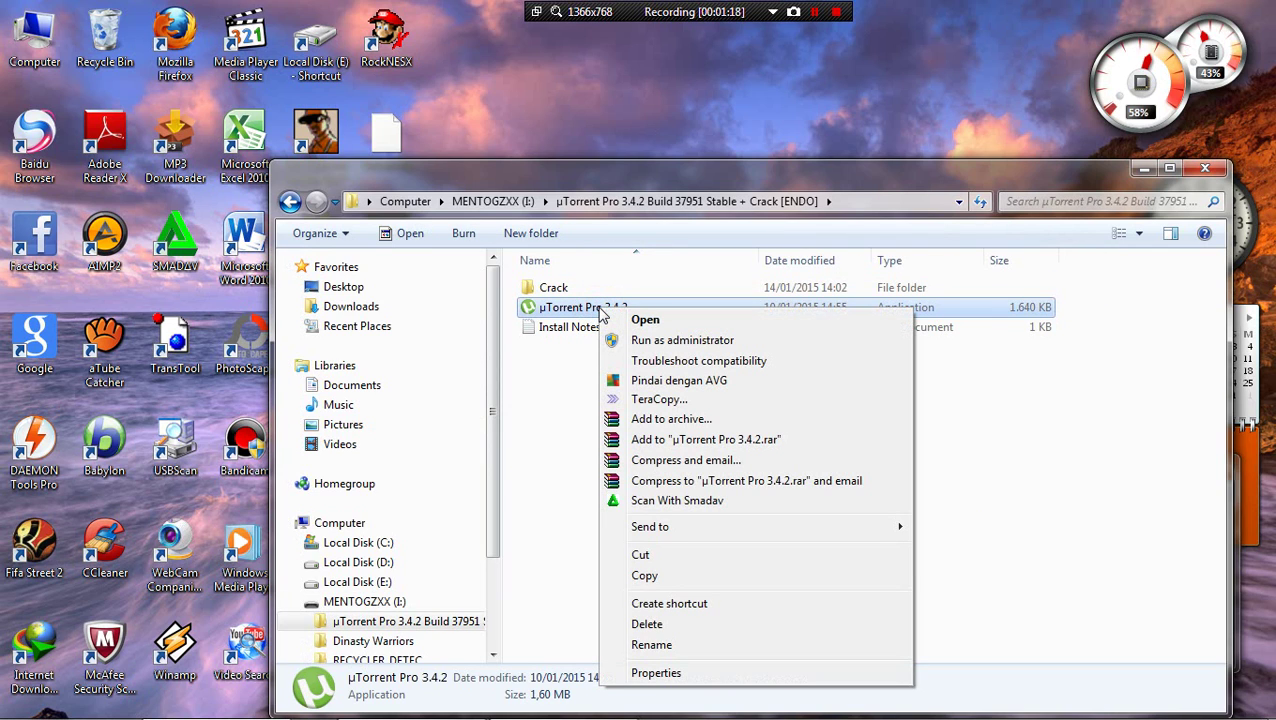
click(650, 340)
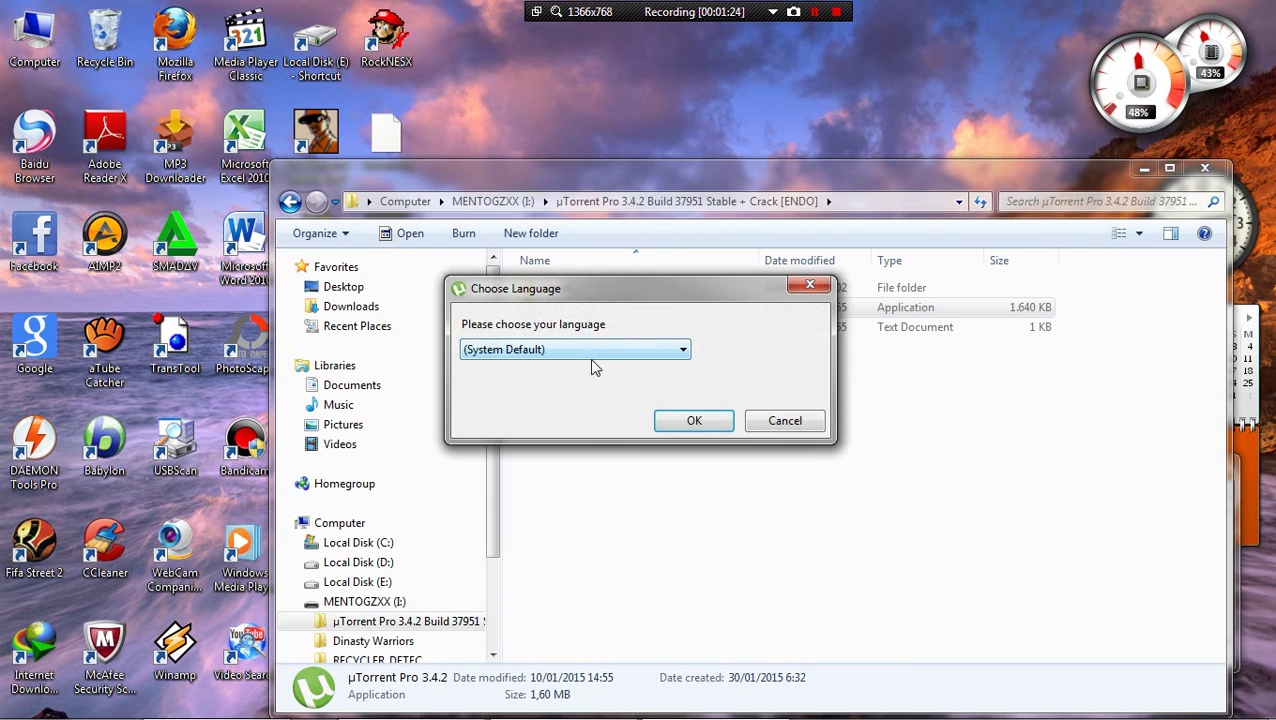
click(665, 350)
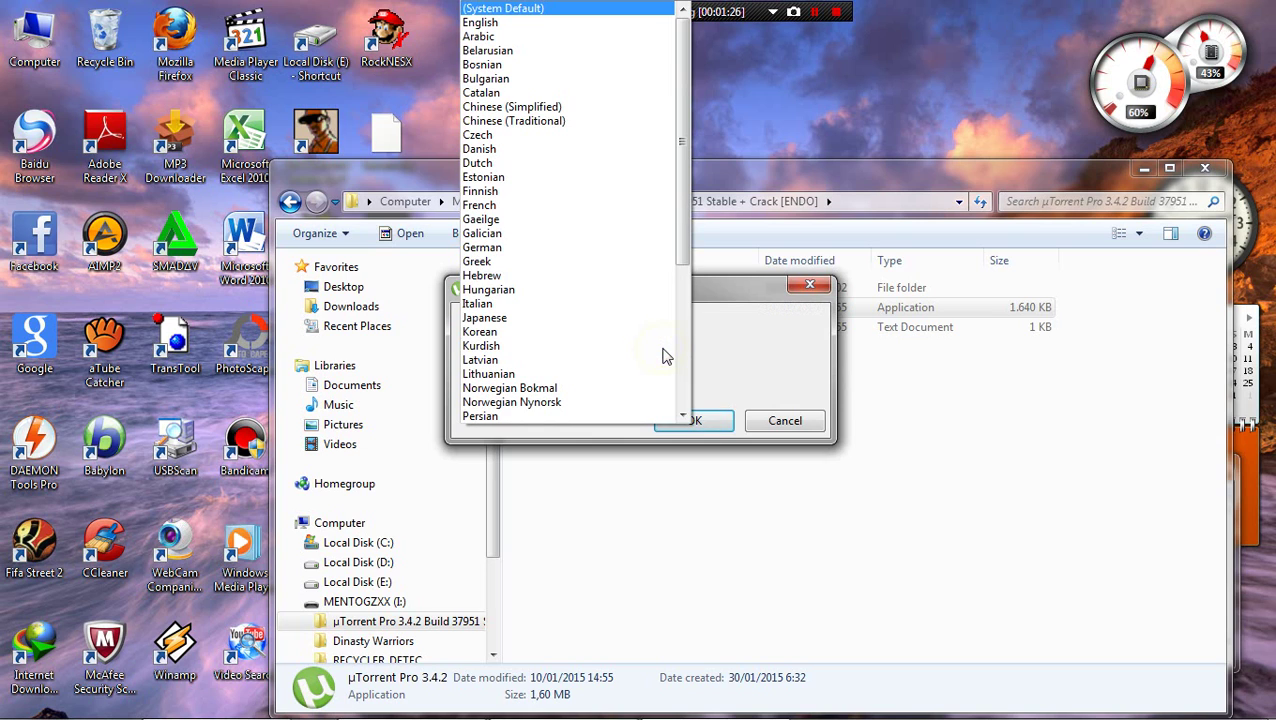
click(548, 34)
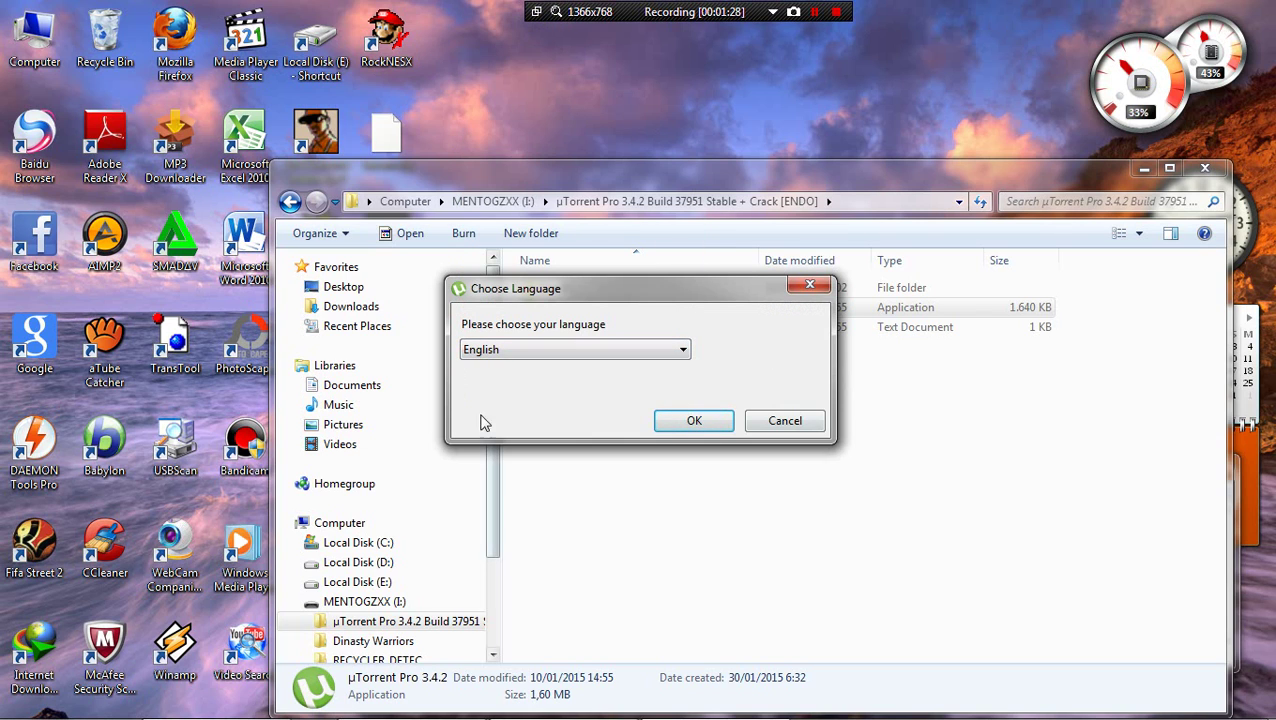
click(680, 421)
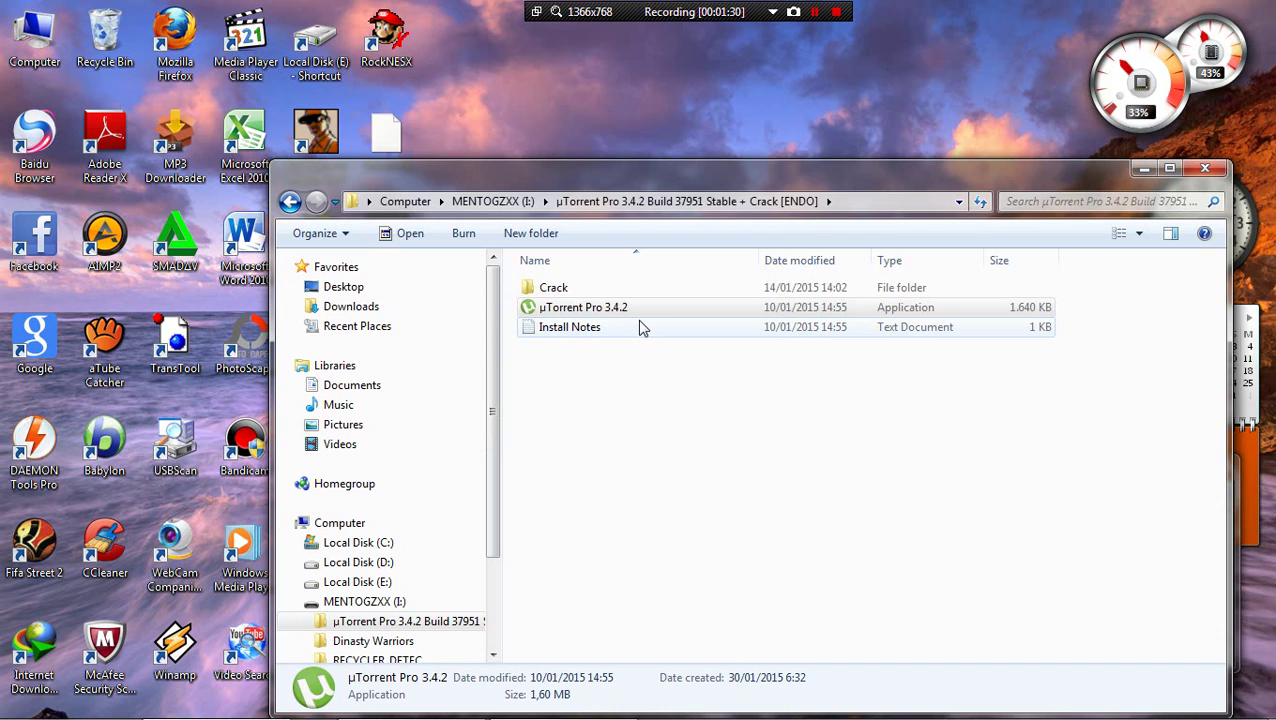
click(643, 328)
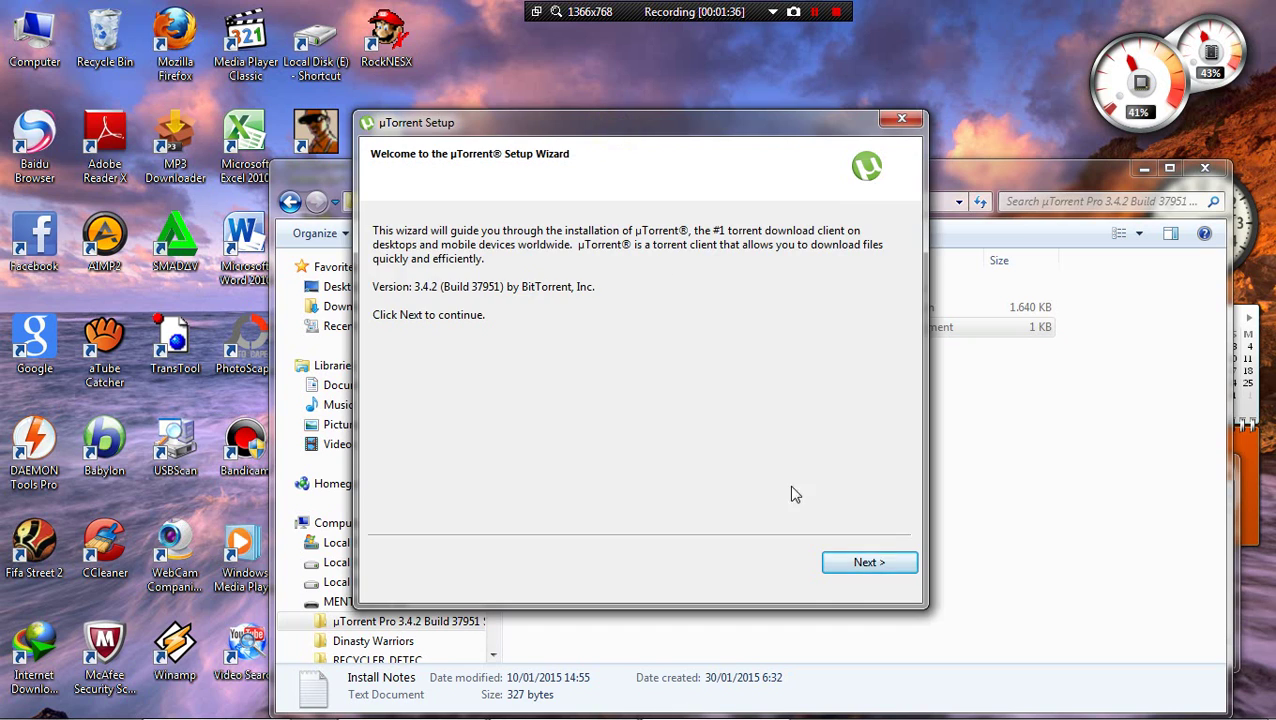
- Proceed through the µTorrent setup introduction and accept the license agreement
click(849, 559)
click(882, 562)
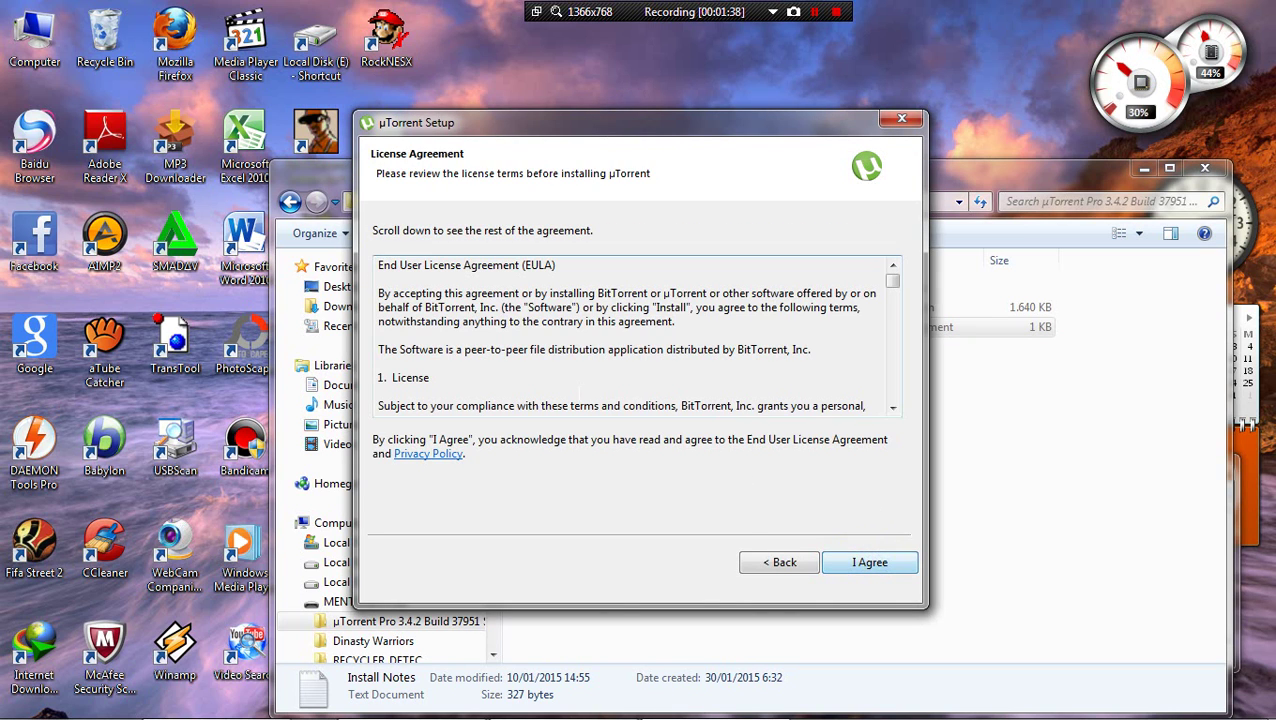
click(868, 562)
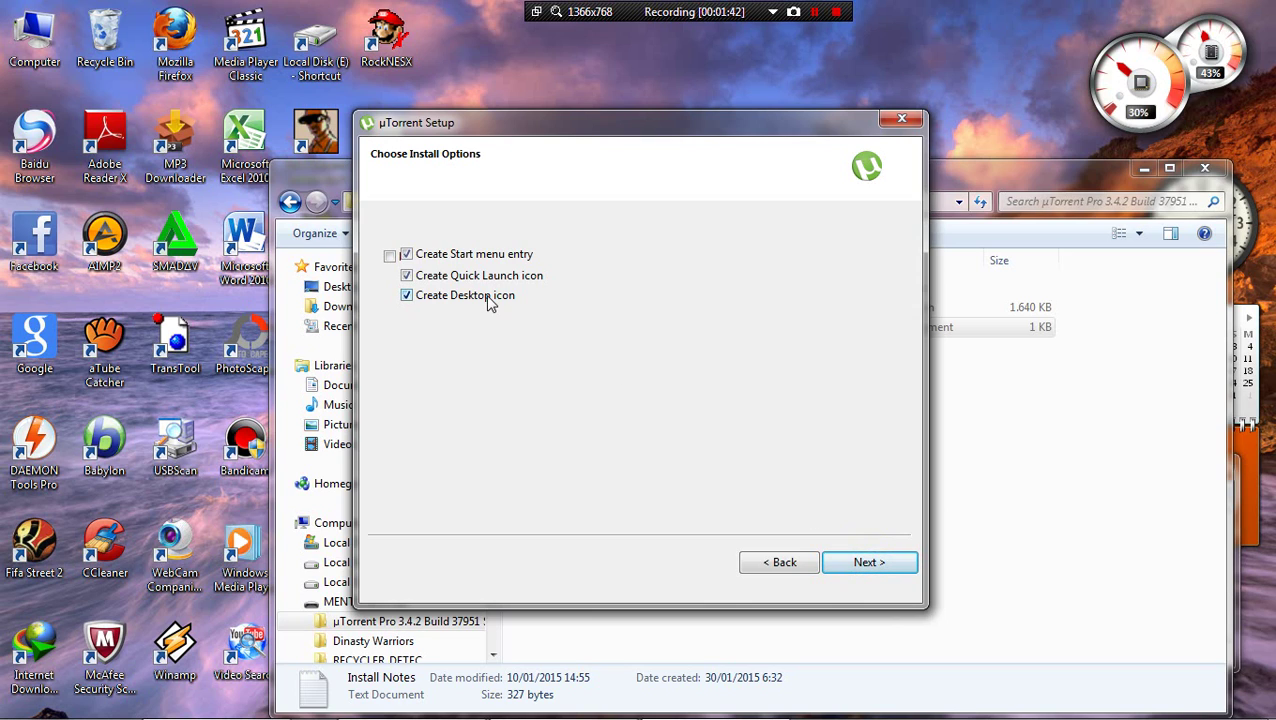
- Enable the Quick Launch and Desktop icons with Portable mode off, and accept the preselected configuration settings
click(487, 279)
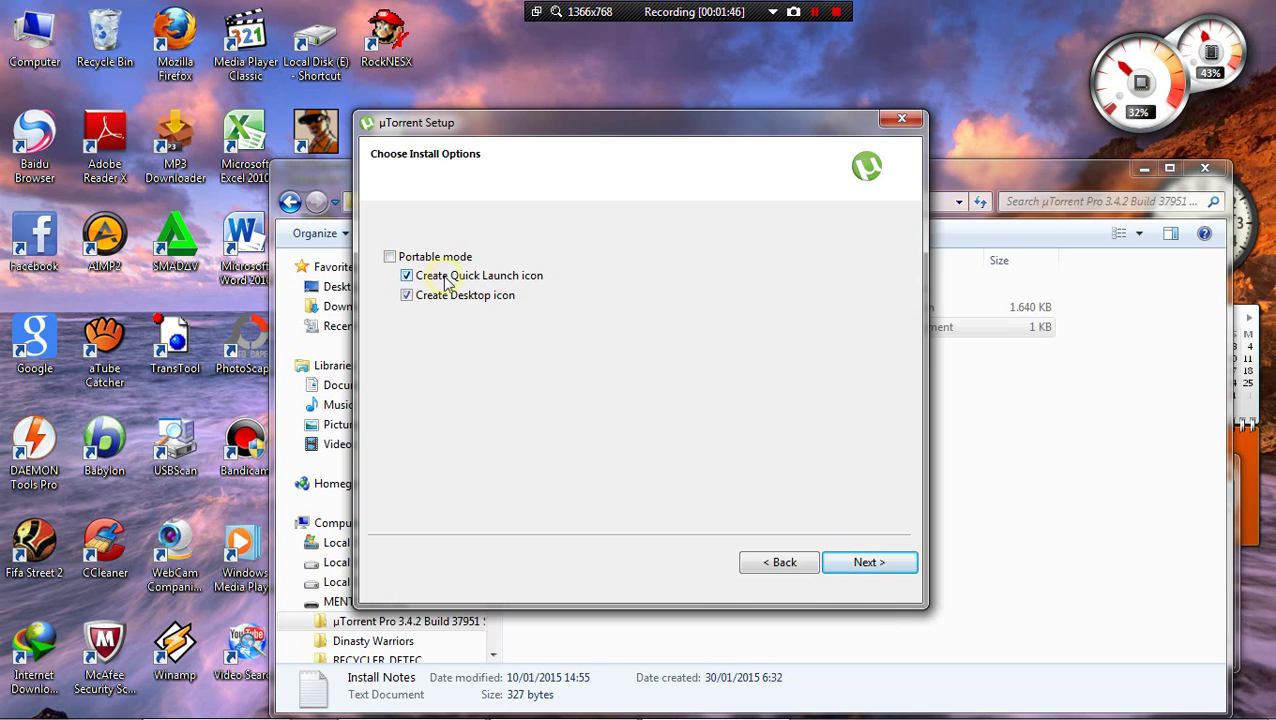
click(421, 258)
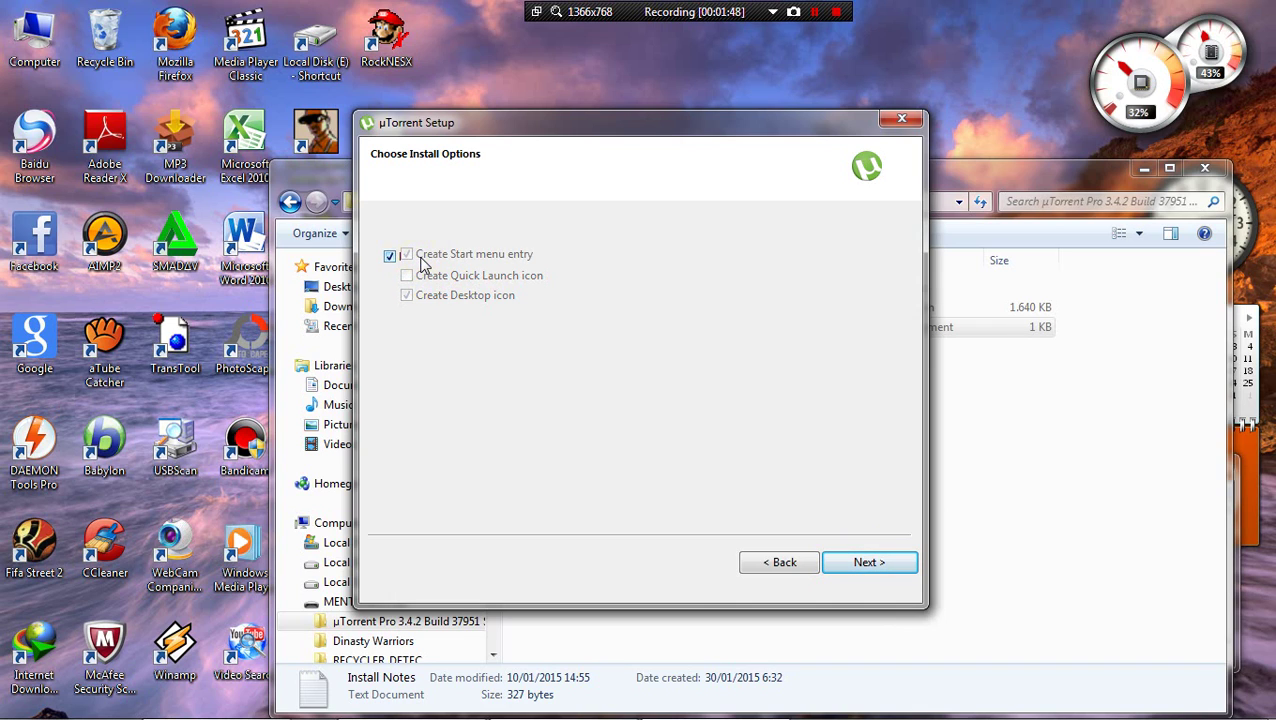
click(391, 257)
click(428, 279)
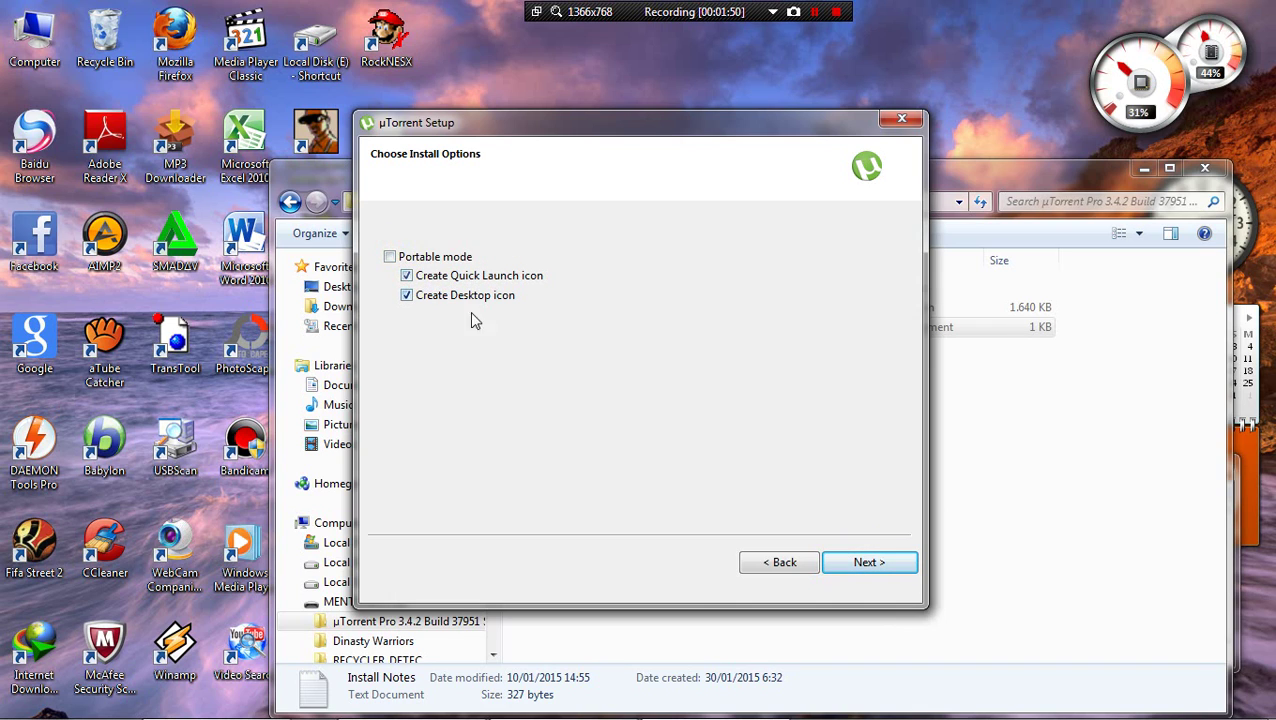
click(860, 563)
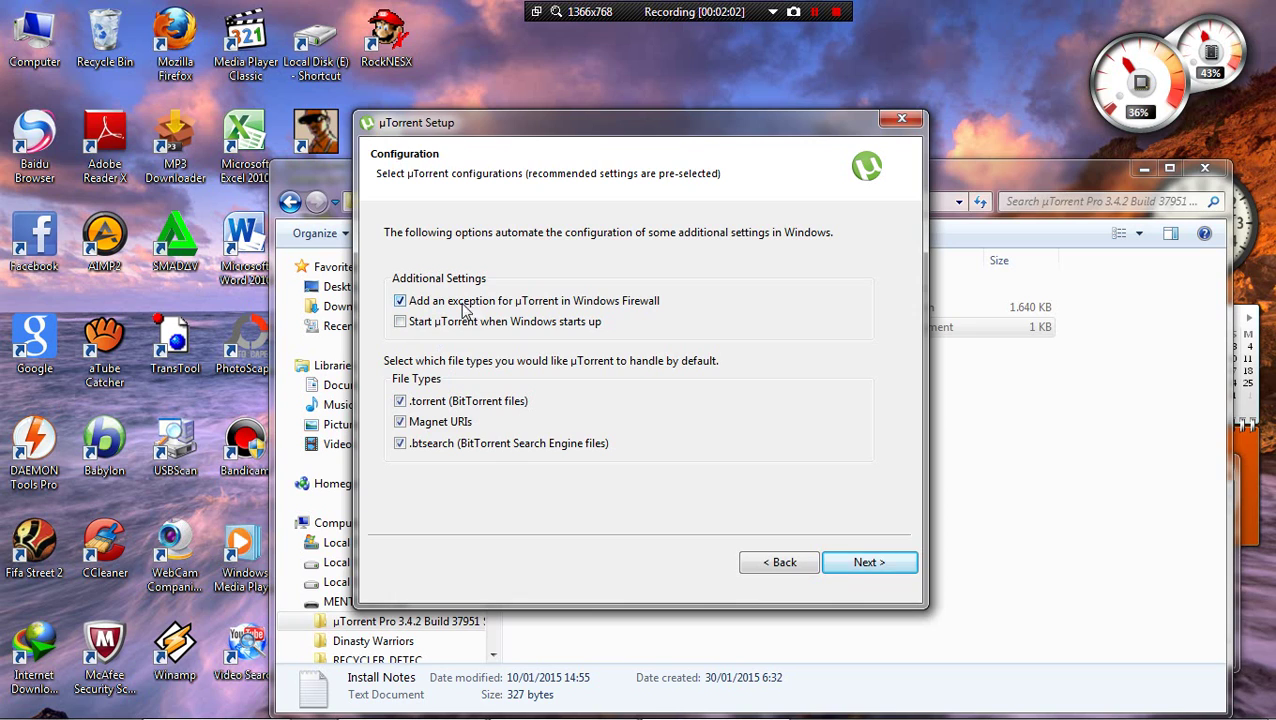
click(862, 564)
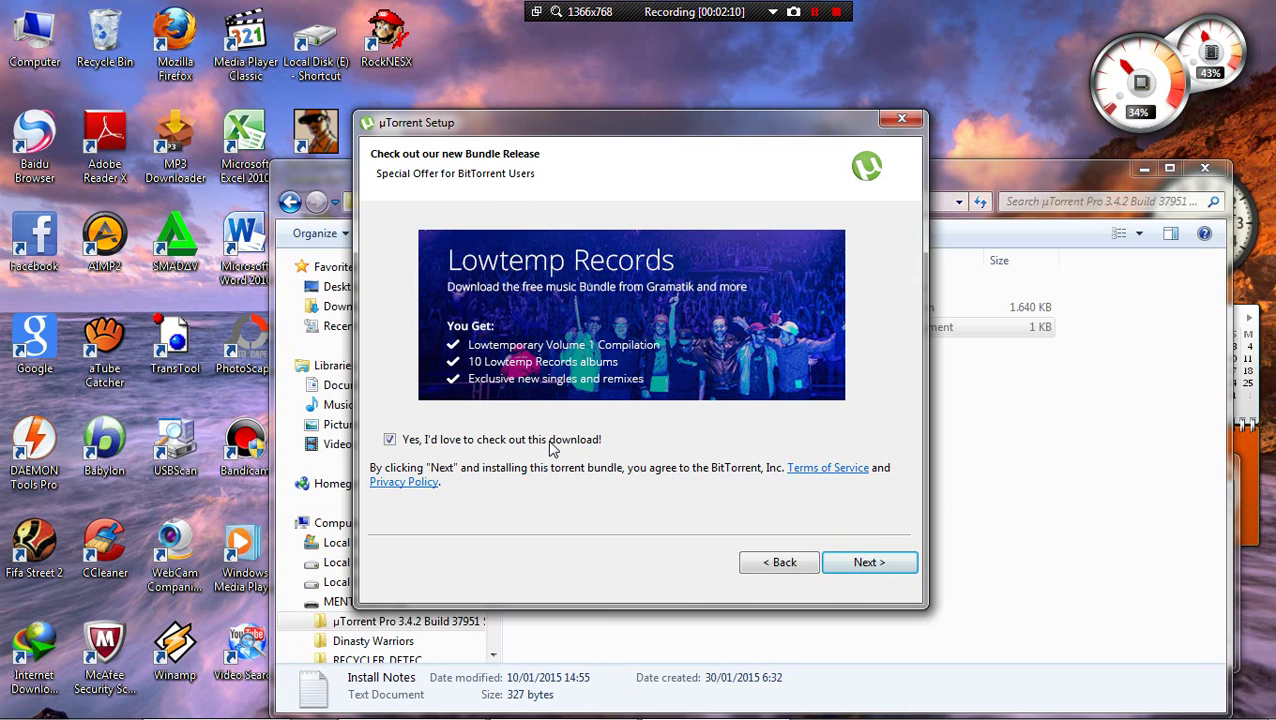
- Continue with the Lowtemp Records bundle offer selected, decline the RealPlayer Cloud offer and finish the setup
click(859, 564)
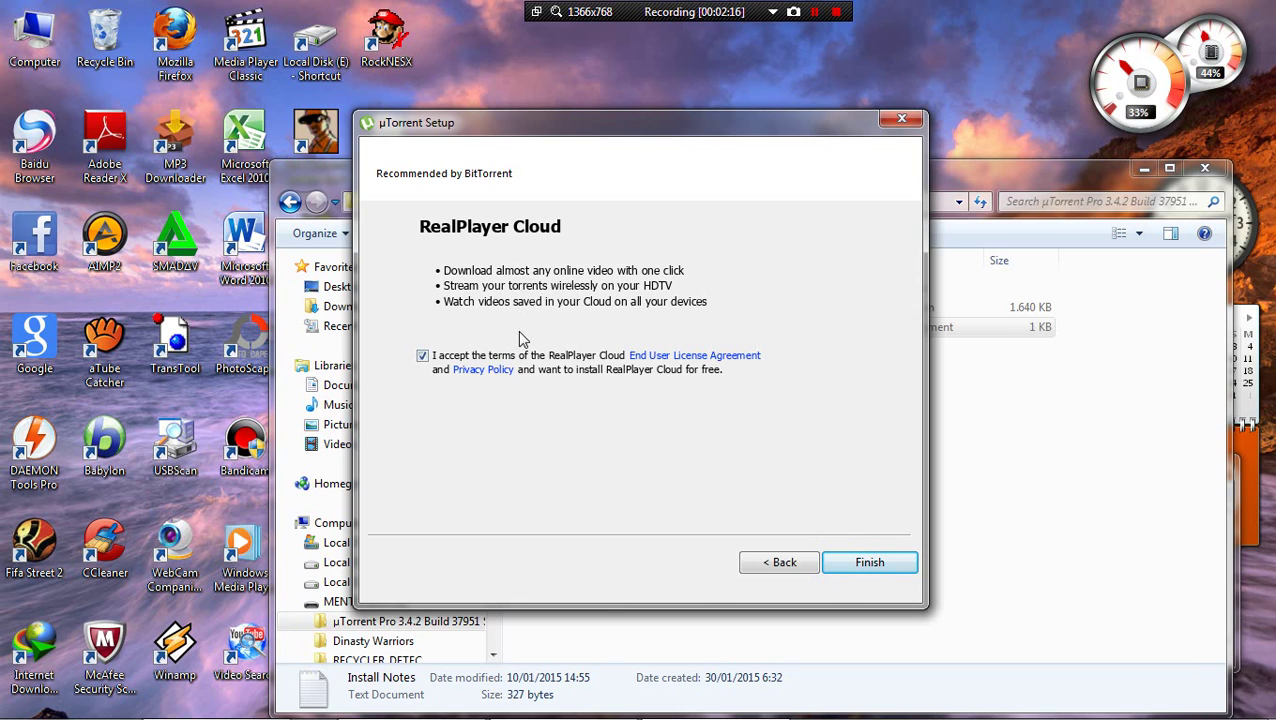
click(458, 358)
click(424, 357)
click(866, 562)
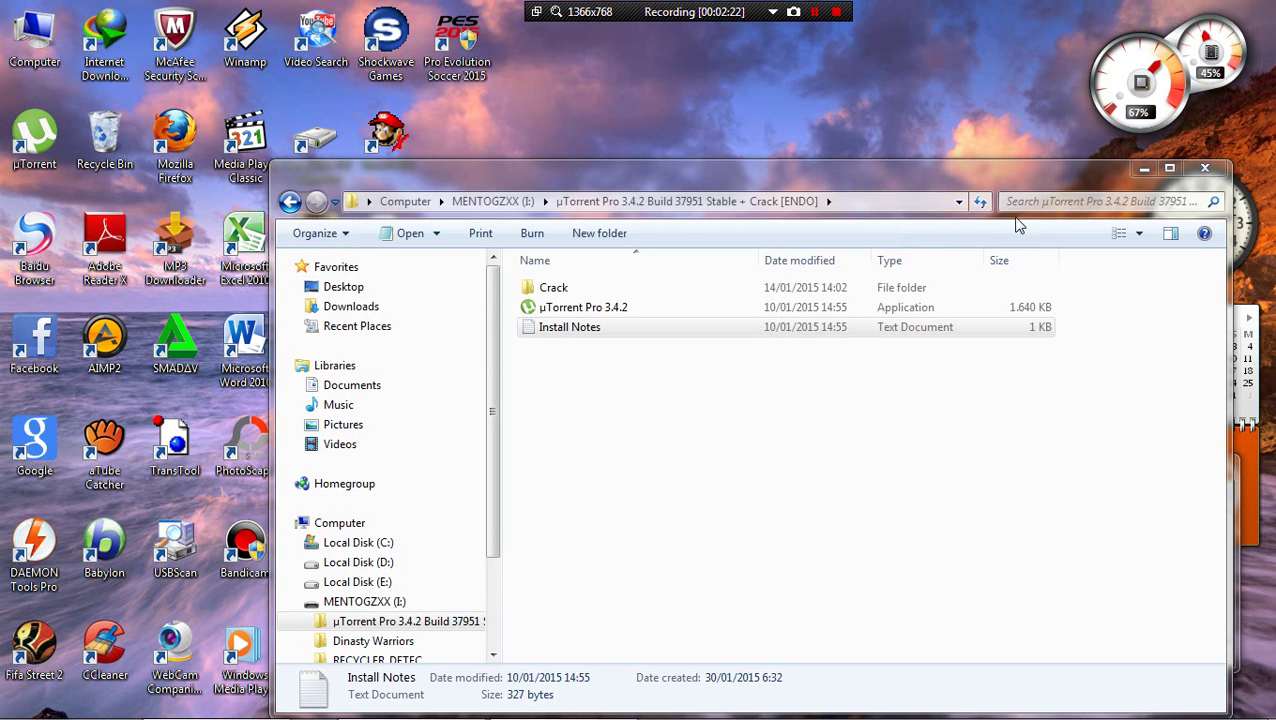
- Move the file browser aside and close the µTorrent 3.4.2 window
drag(730, 180, 708, 222)
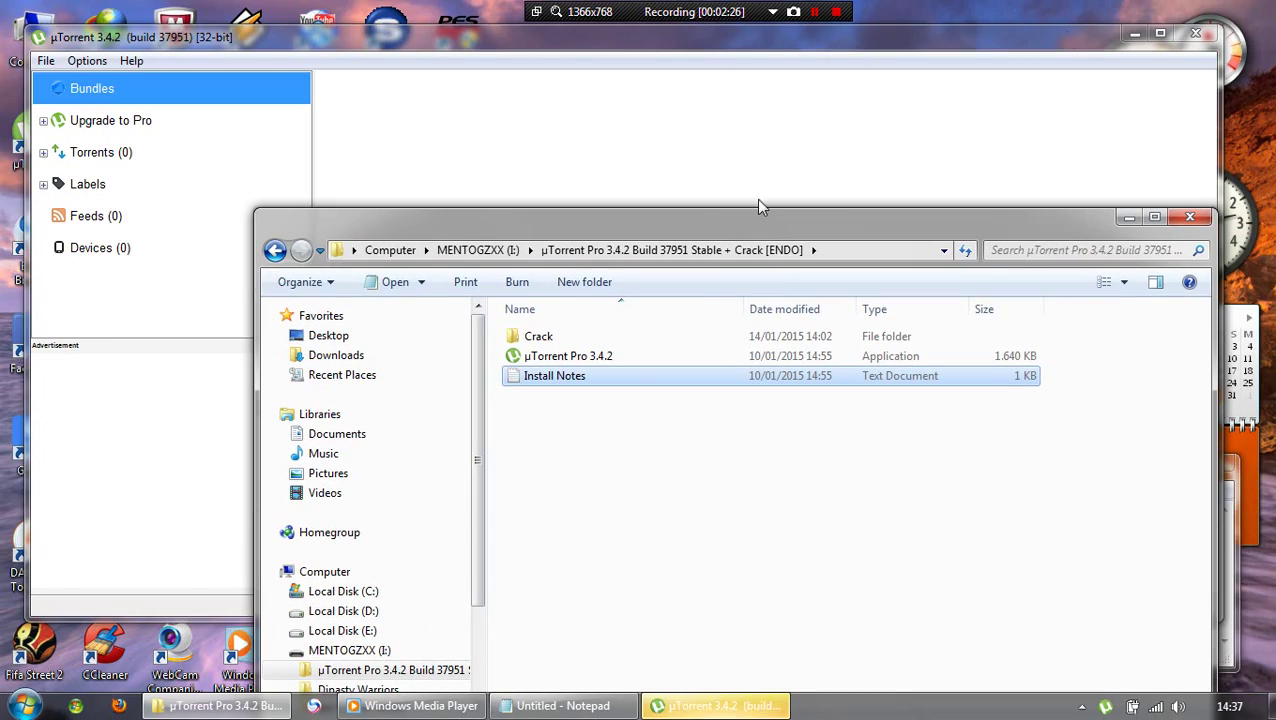
click(1195, 35)
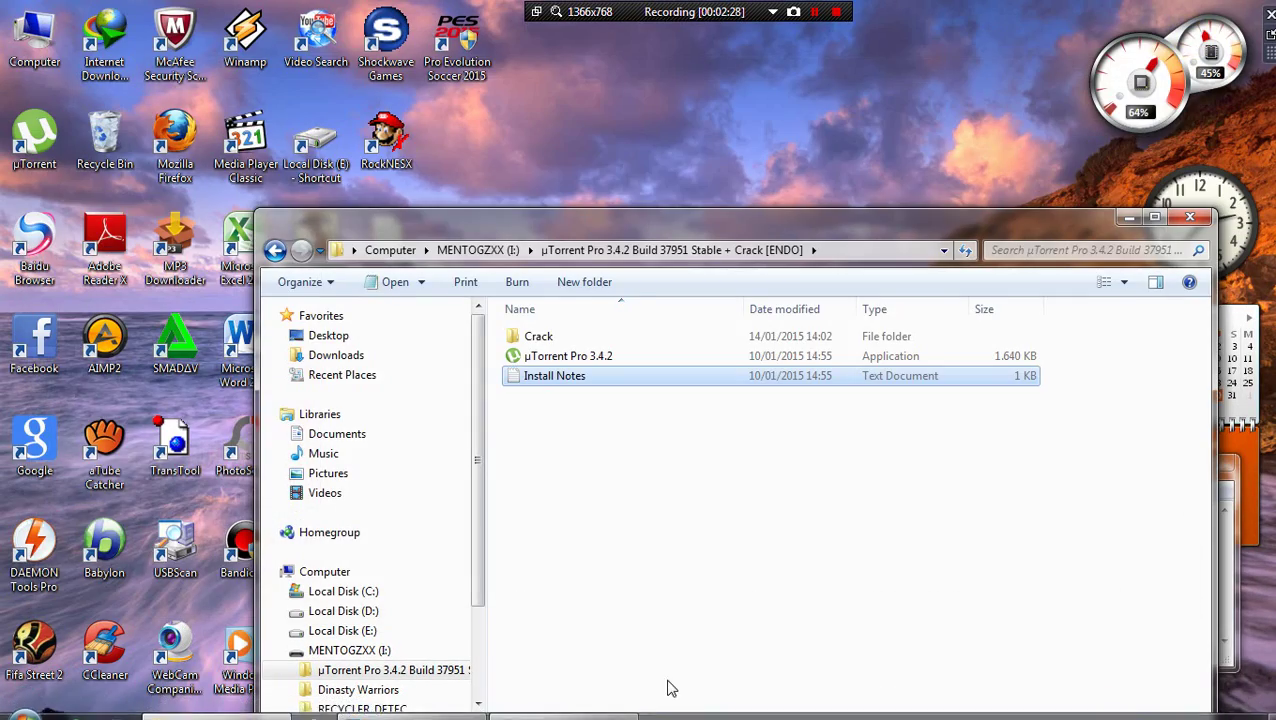
- Complete the first numbered line of the Notepad note as "1. INSTALL uTORRENT bUT DON'T RUN IT"
click(570, 705)
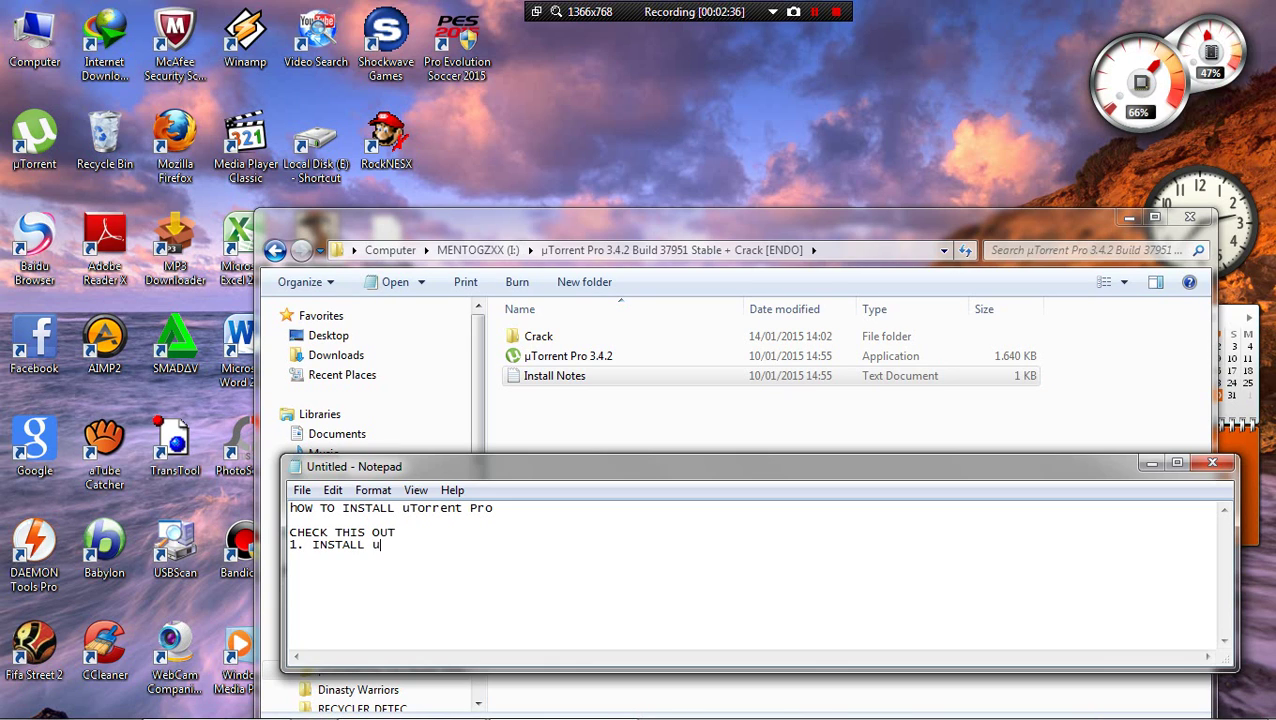
text(TORRENT BUT DON'T RUN IT)
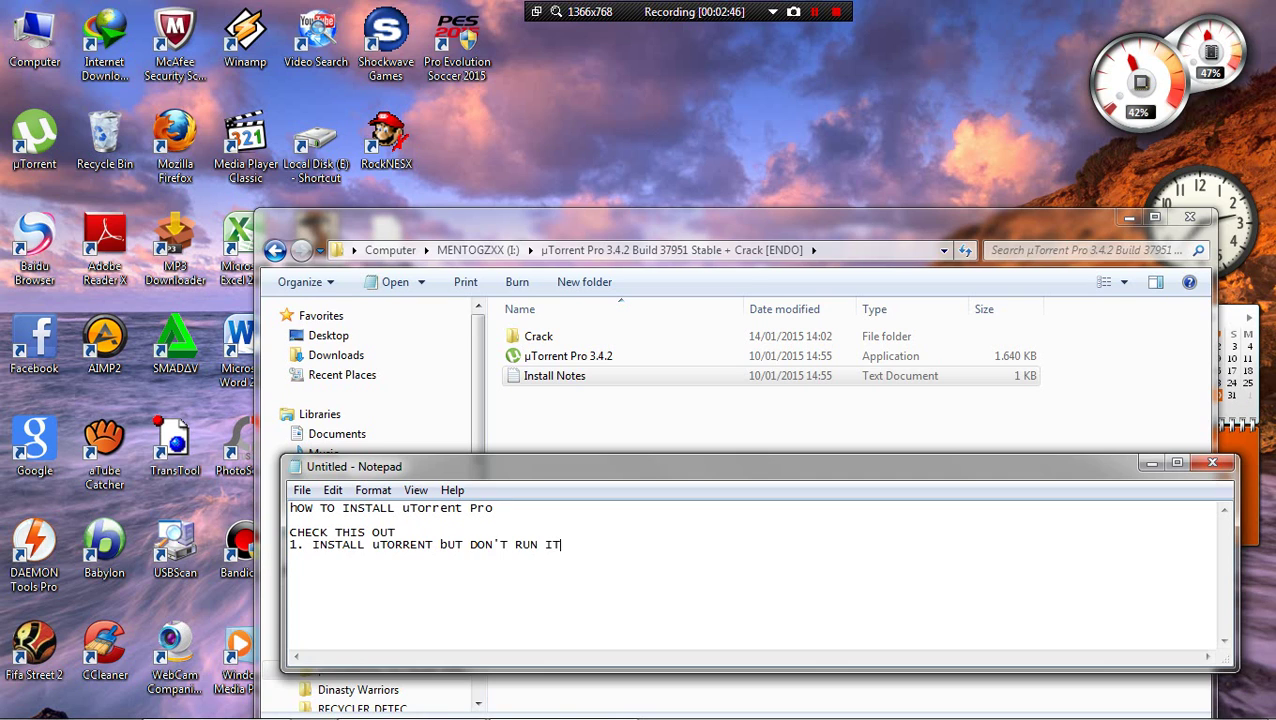
- Open the Crack folder on the MENTOGZXX drive, check its nested Crack subfolder and delete that subfolder
click(650, 342)
double_click(650, 343)
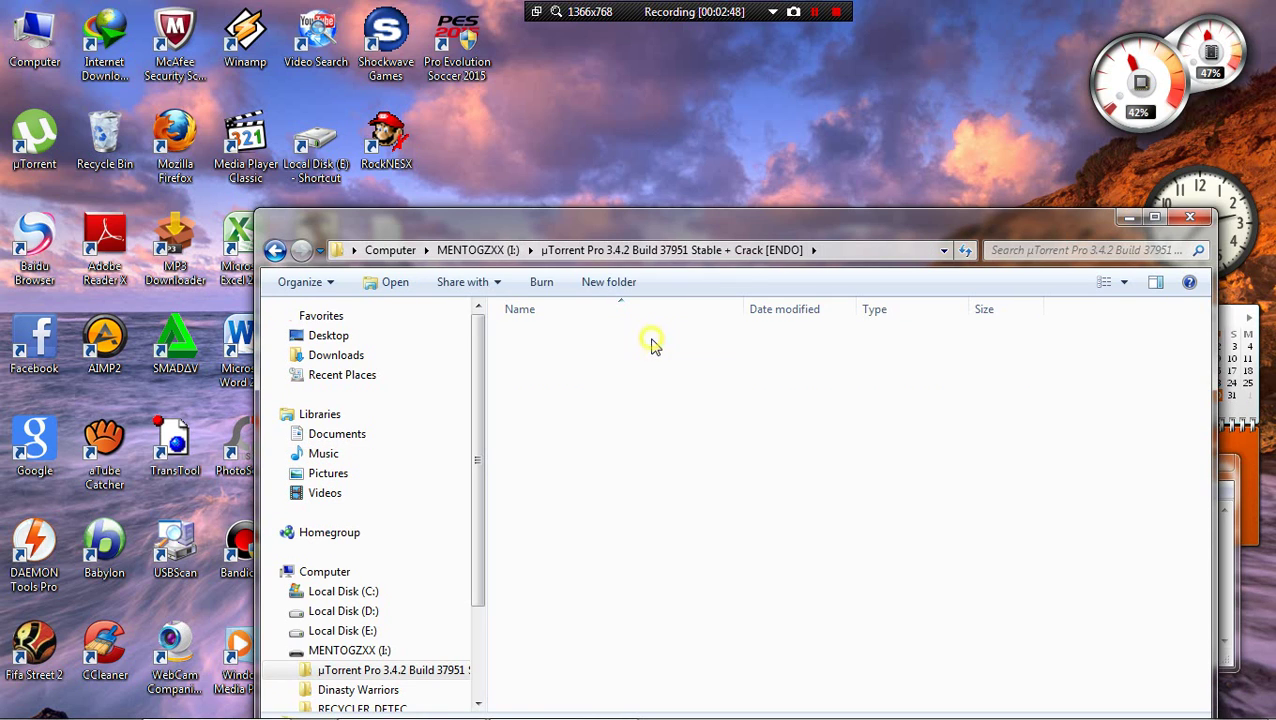
double_click(568, 338)
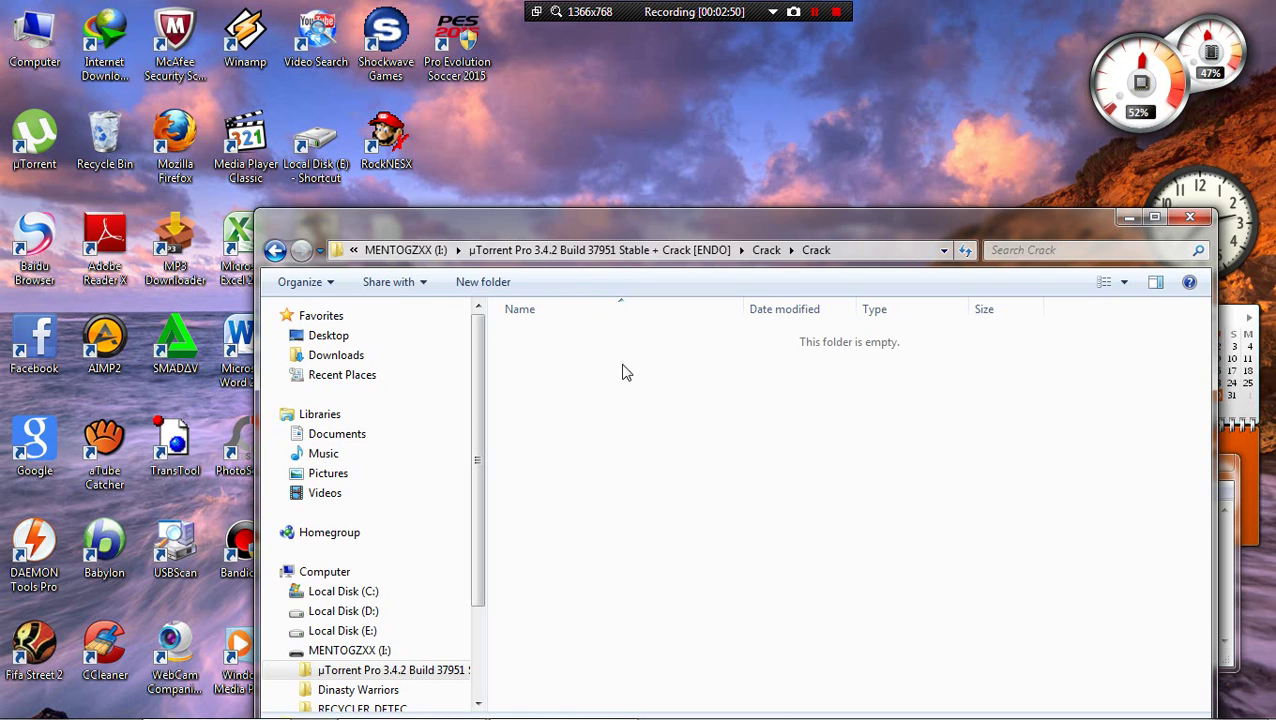
click(275, 250)
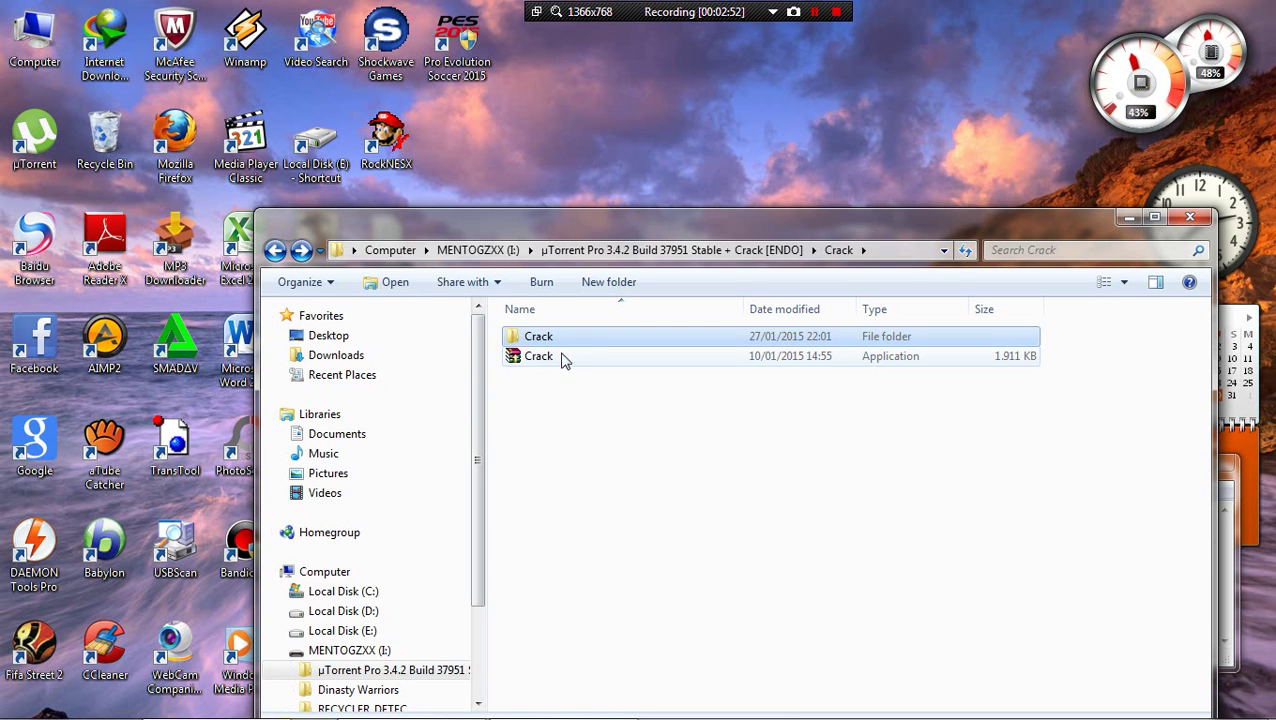
right_click(568, 342)
click(632, 652)
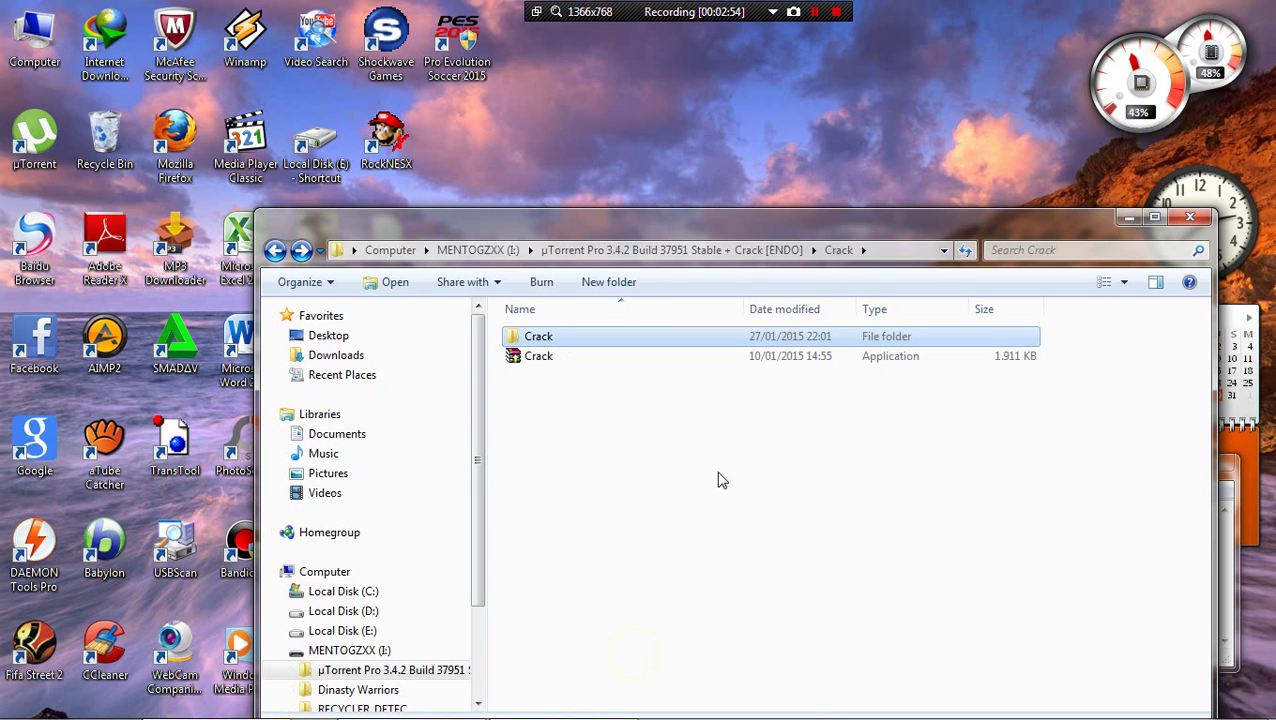
click(729, 447)
- Extract the Crack archive directly into the current folder and bring up the Notepad note
click(629, 336)
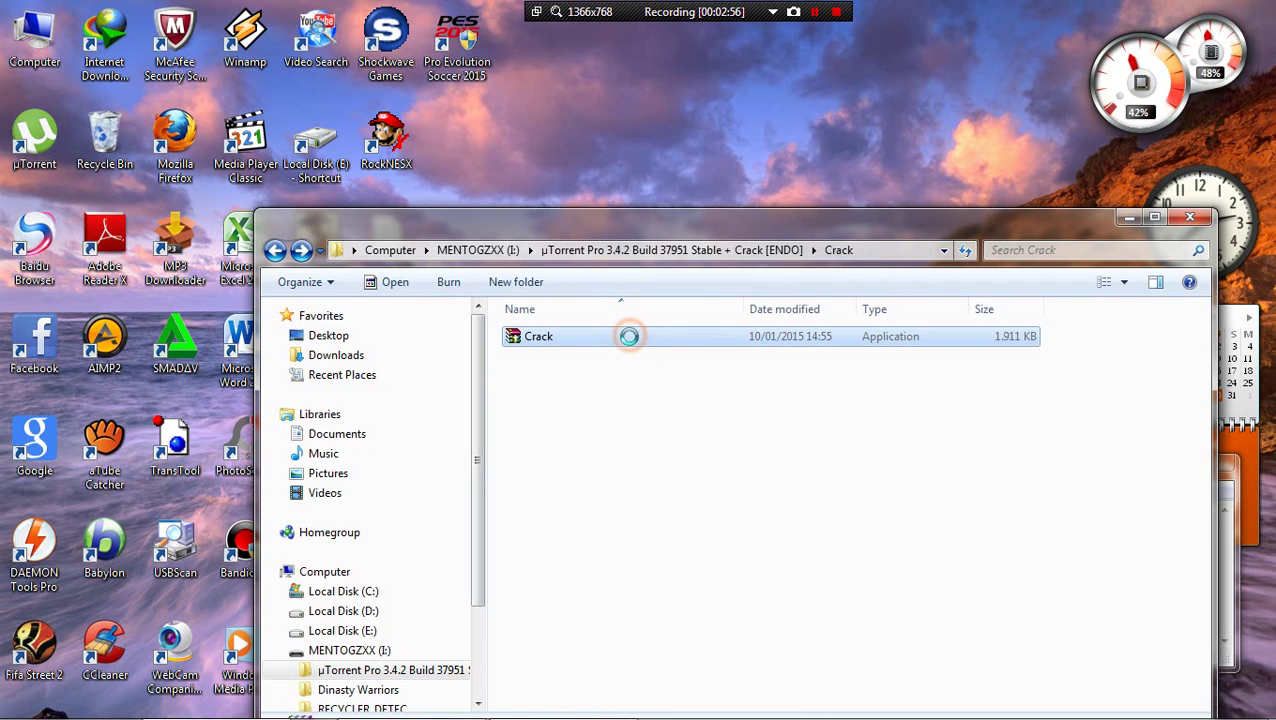
right_click(629, 336)
click(689, 493)
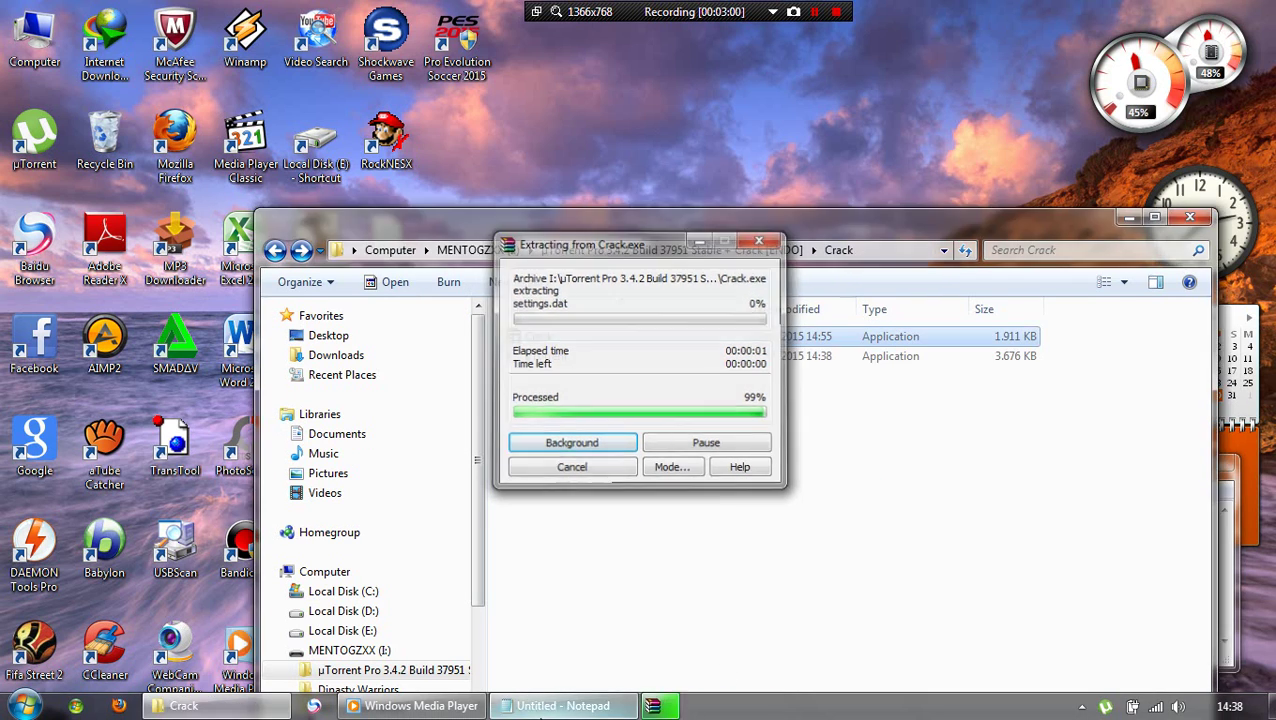
click(541, 712)
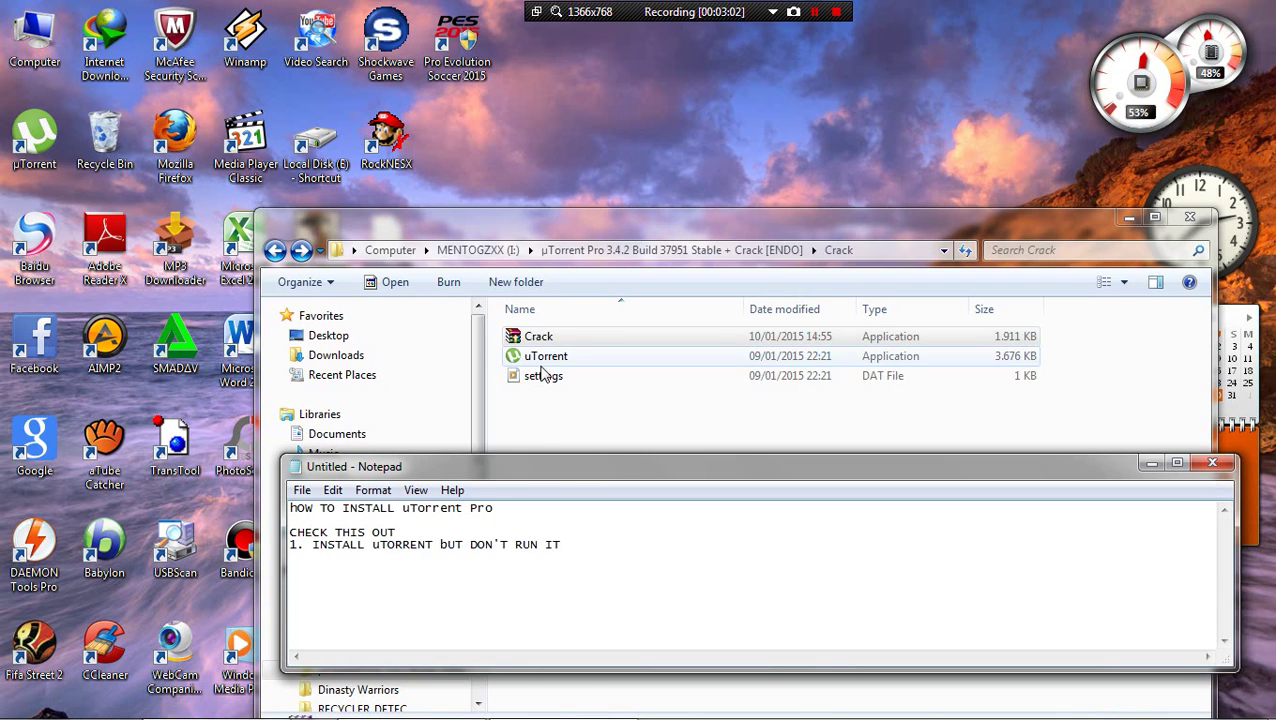
- Permanently delete the uTorrent and settings files extracted beside the Crack archive
drag(552, 405, 584, 364)
drag(575, 447, 620, 365)
click(621, 337)
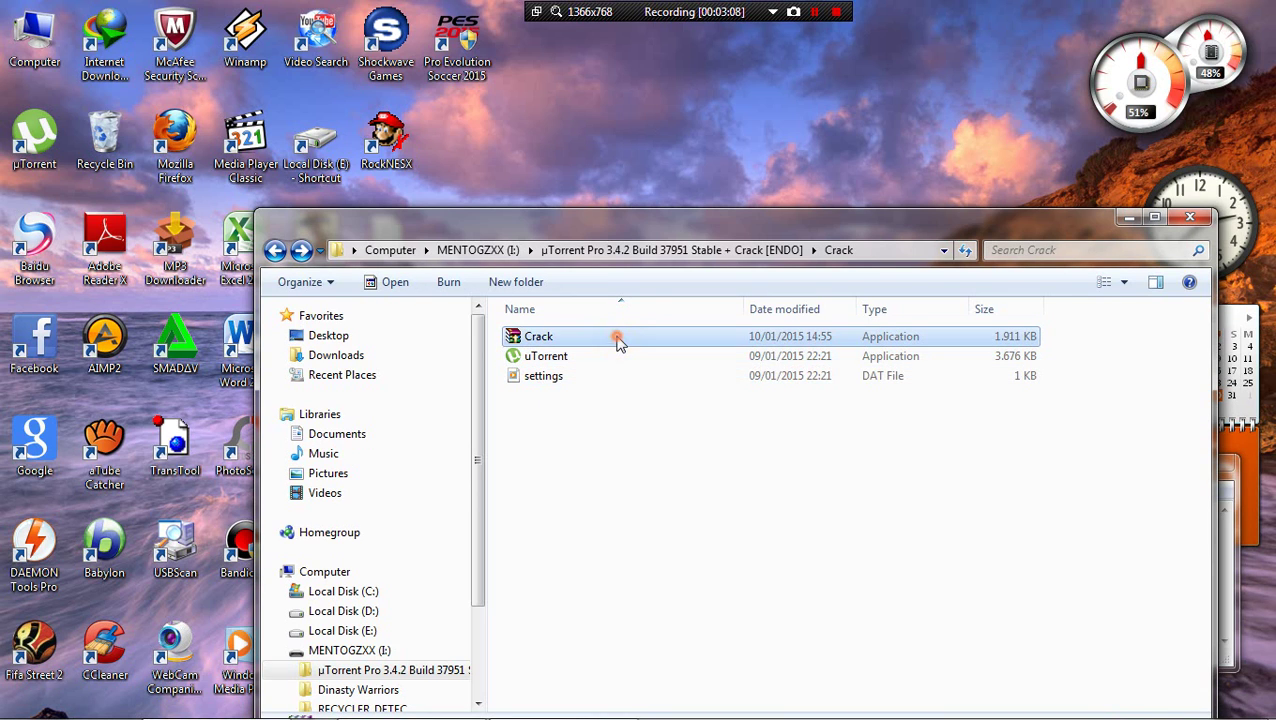
right_click(621, 337)
click(584, 418)
drag(584, 418, 605, 354)
right_click(605, 355)
click(652, 609)
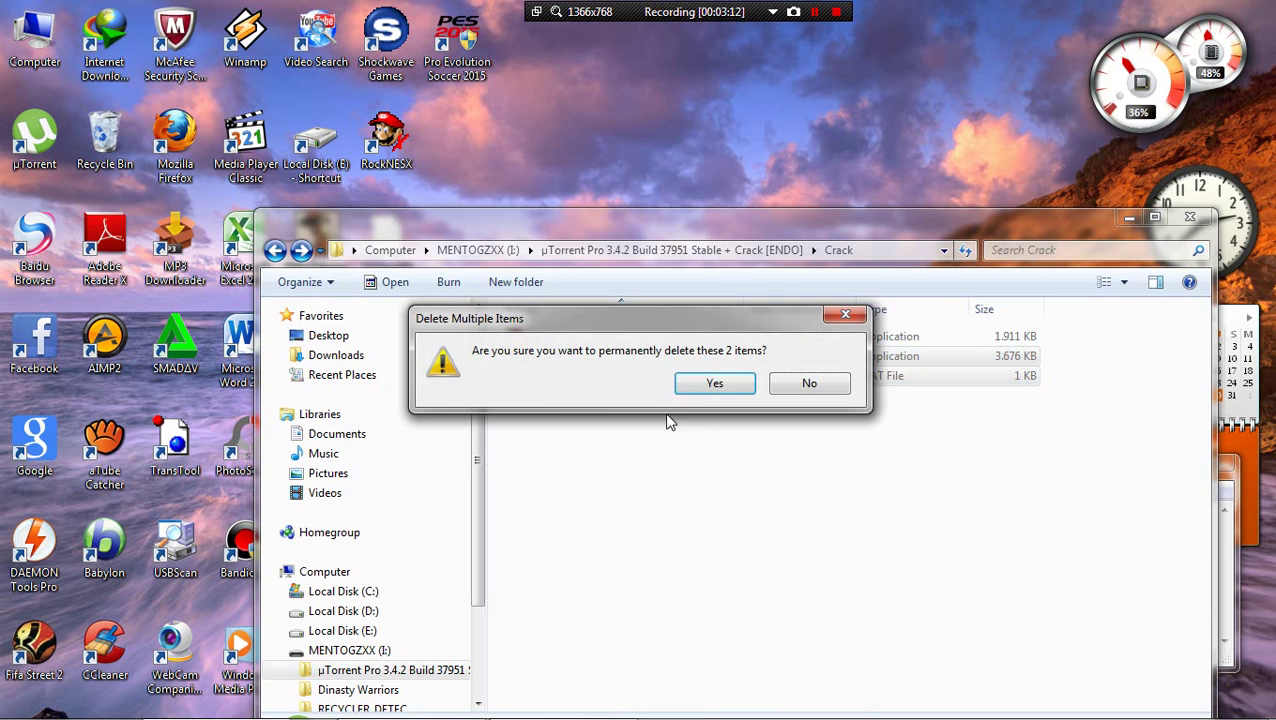
key(Return)
- Extract the Crack archive into a separate Crack subfolder and open that subfolder
right_click(618, 337)
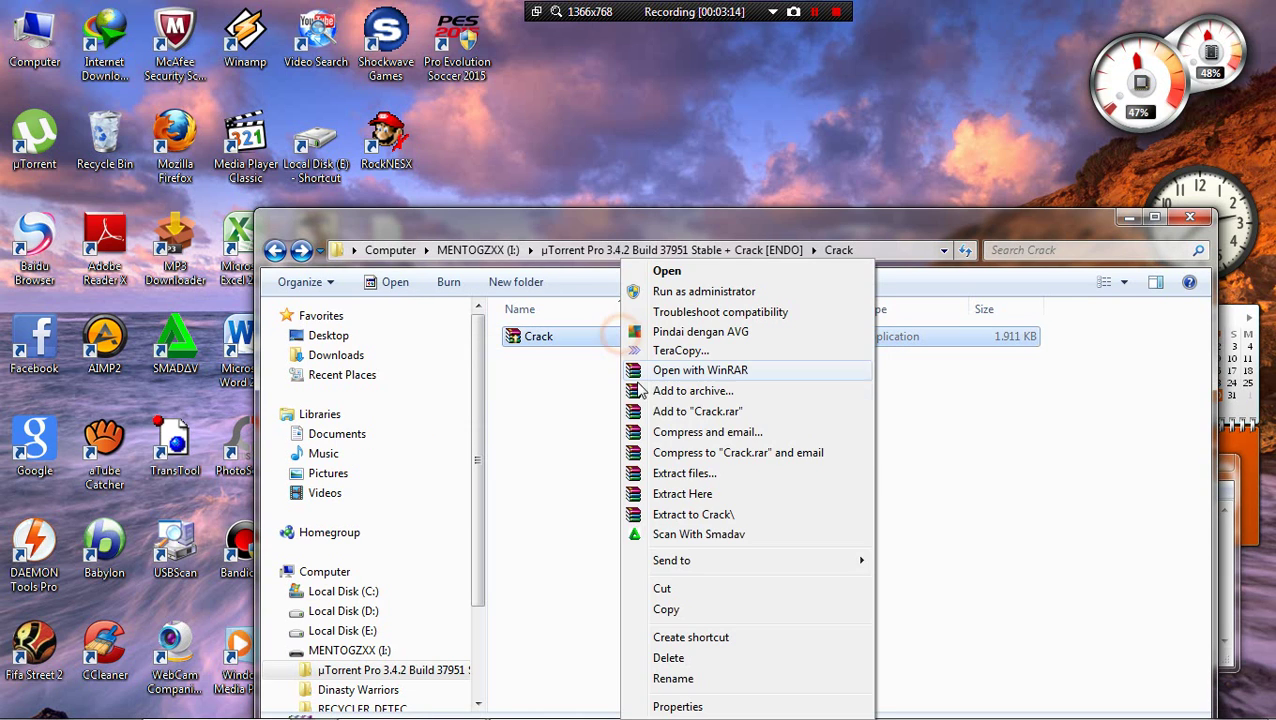
click(693, 514)
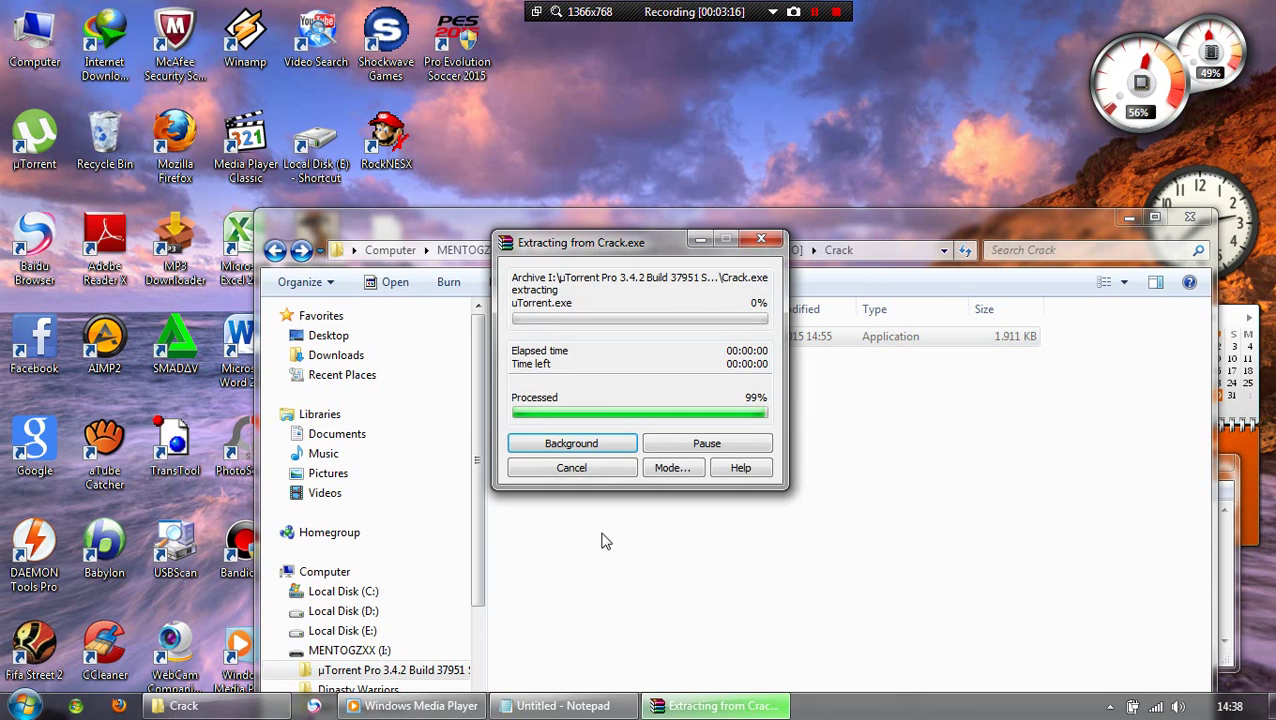
double_click(581, 356)
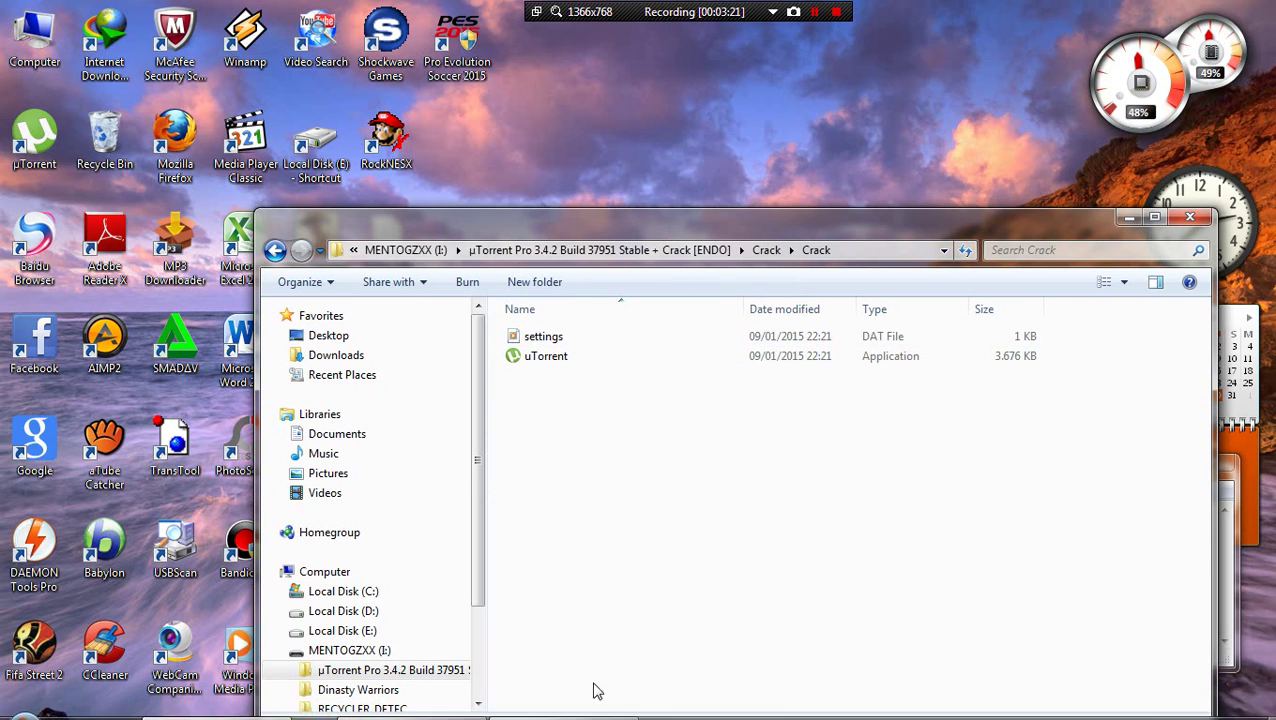
- Add a second numbered line "2. COPY CRACK" to the Notepad note
click(500, 706)
key(Return)
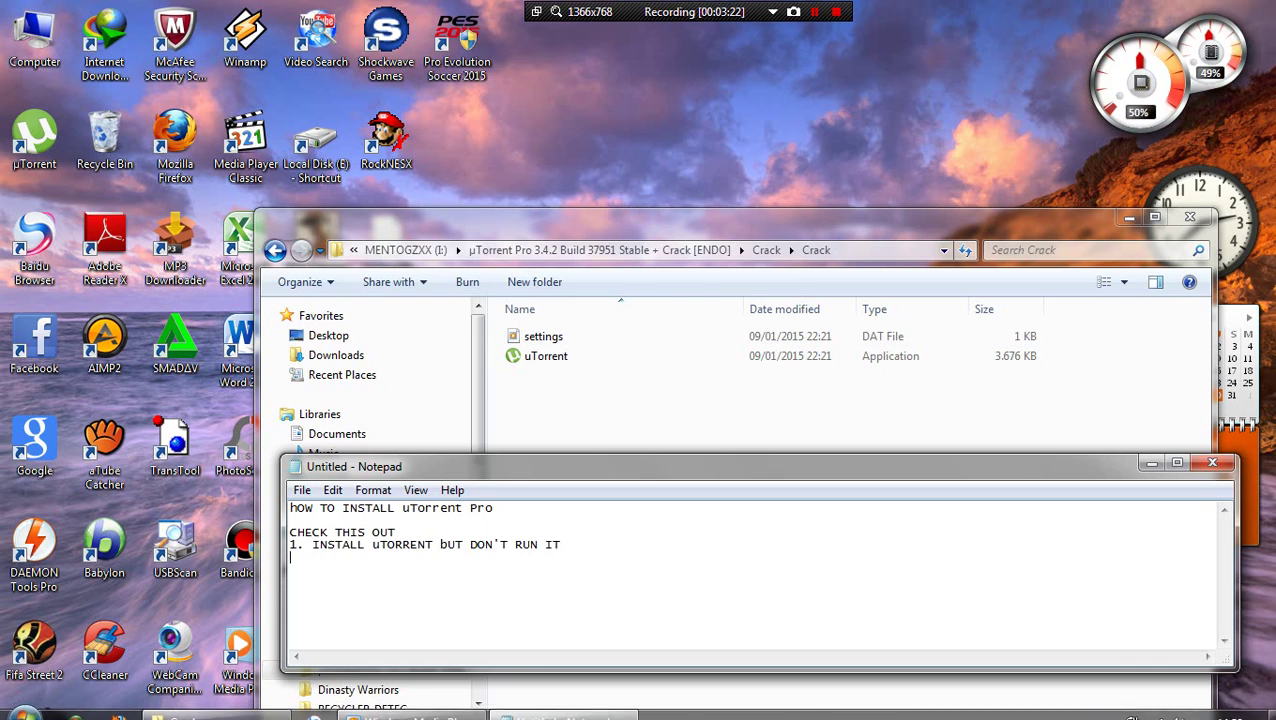
text(2. COPY CRACK)
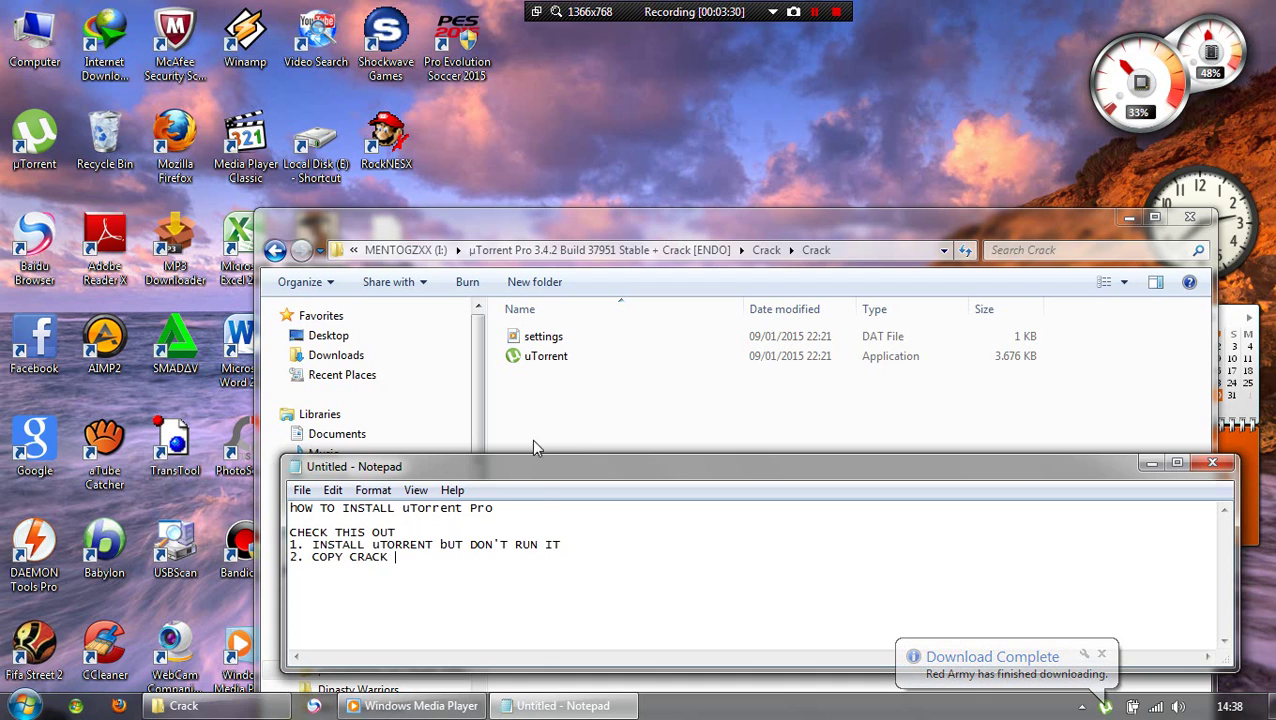
- Copy the settings and uTorrent files from the extracted Crack subfolder
drag(588, 403, 602, 333)
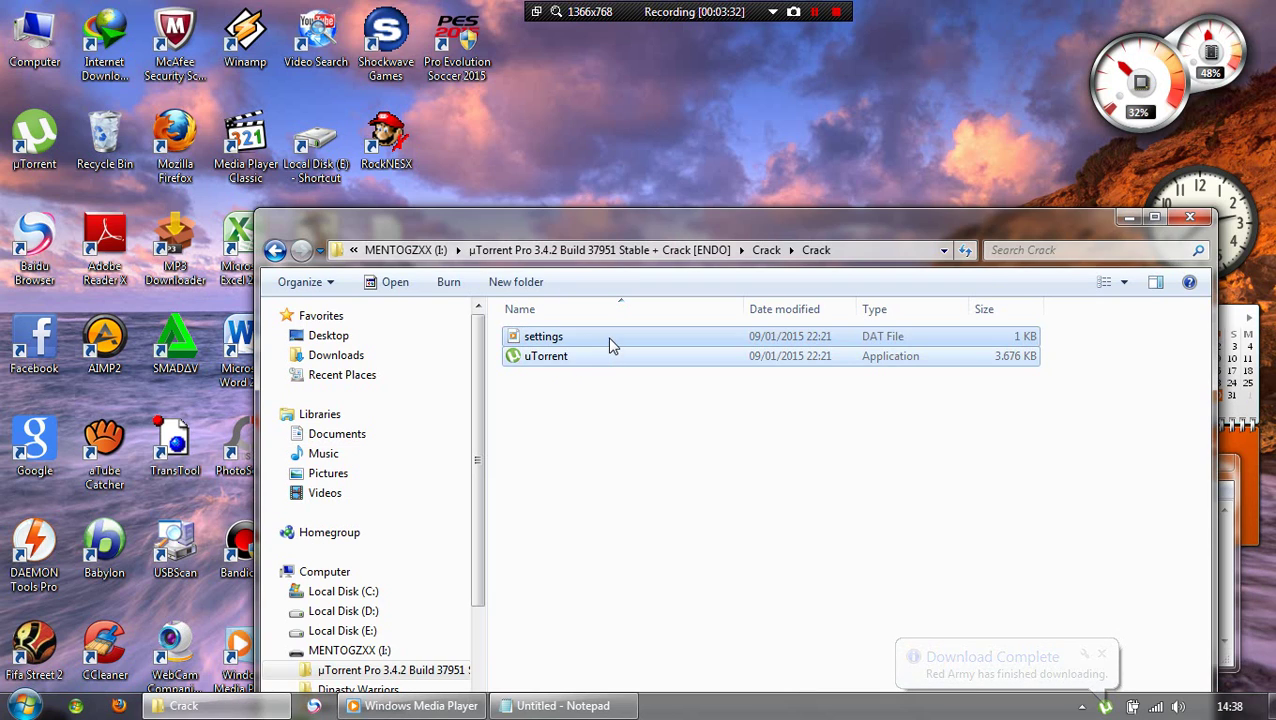
right_click(609, 340)
click(670, 548)
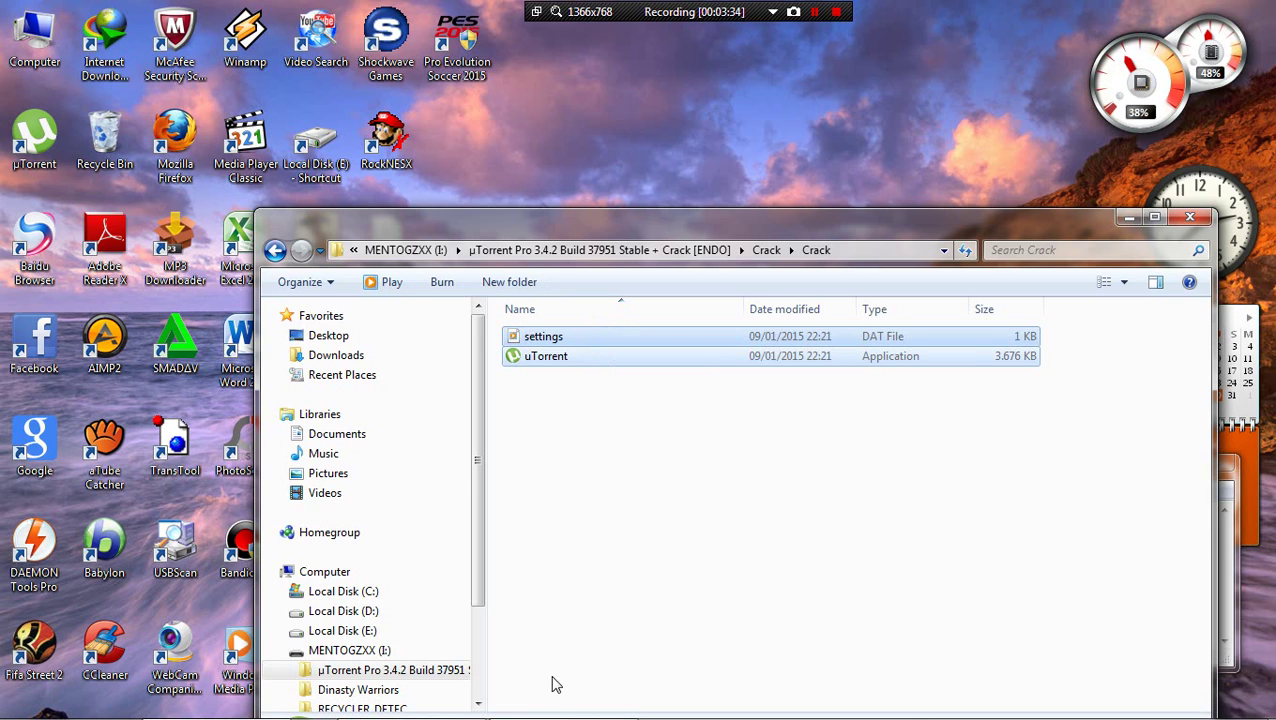
- Look for the µTorrent folder in Program Files on Local Disk (C:) and minimize the file browser
click(344, 592)
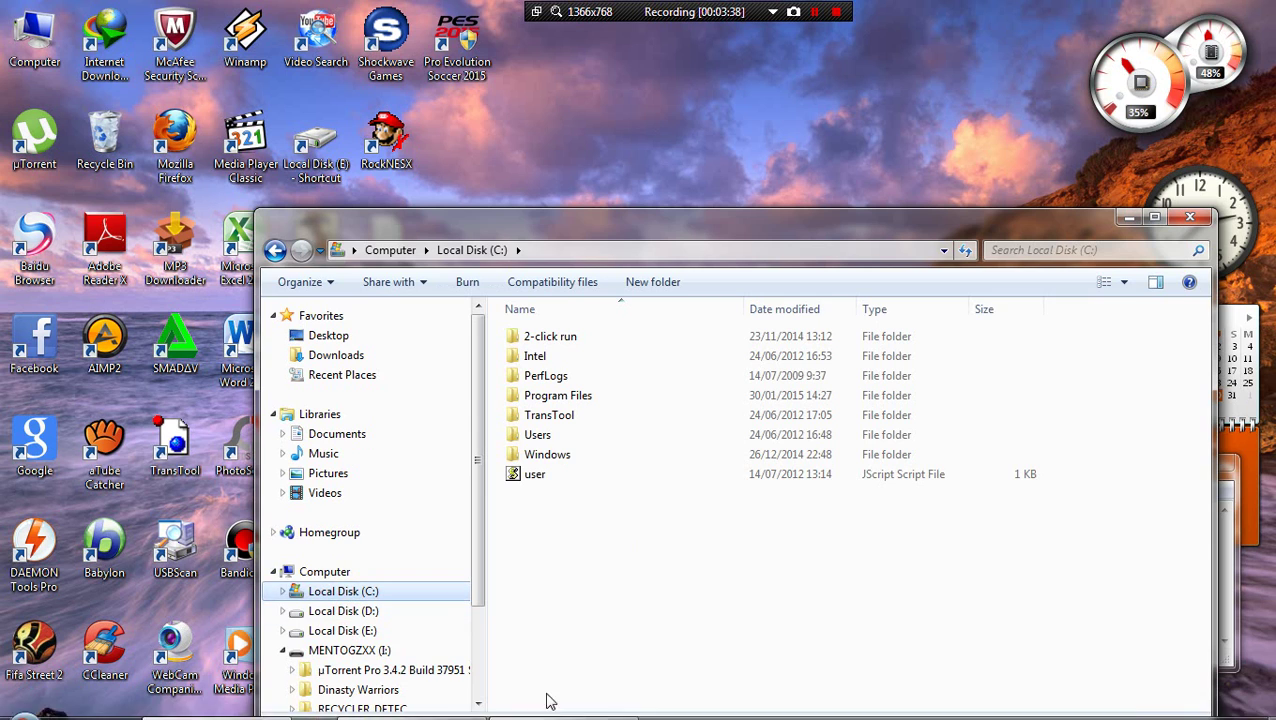
double_click(565, 396)
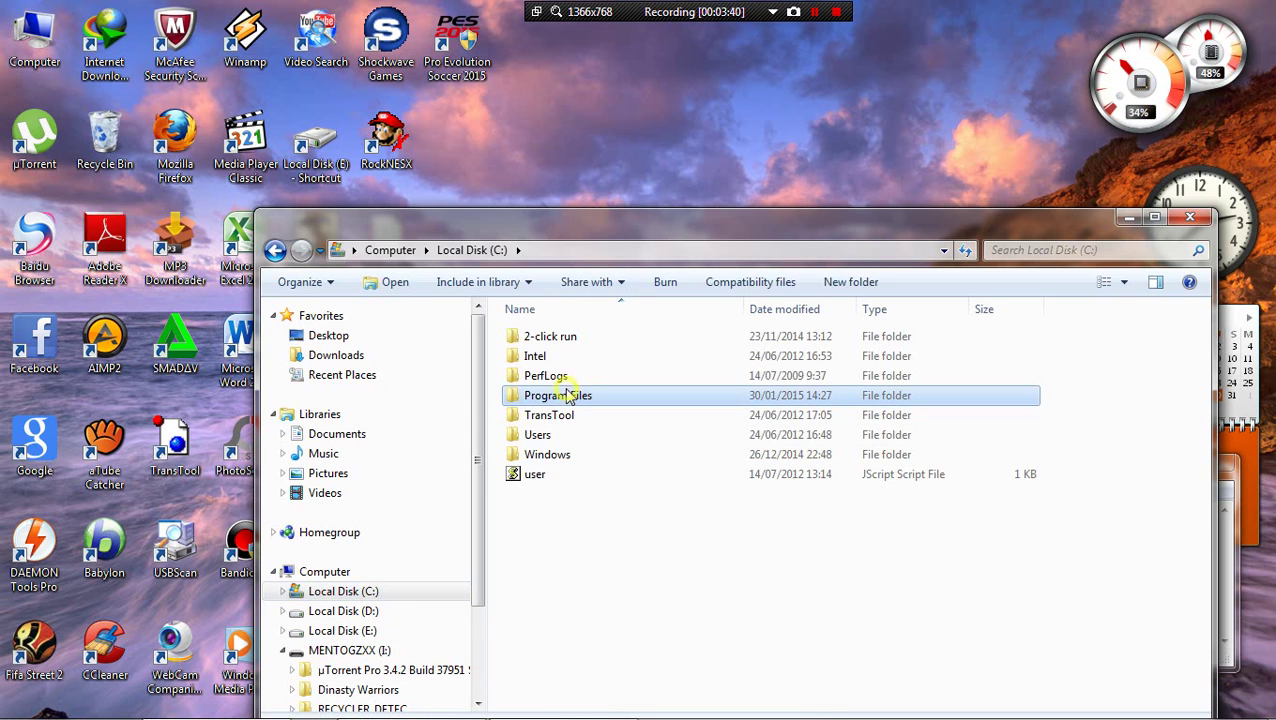
scroll(590, 620, down, 5)
scroll(560, 600, down, 6)
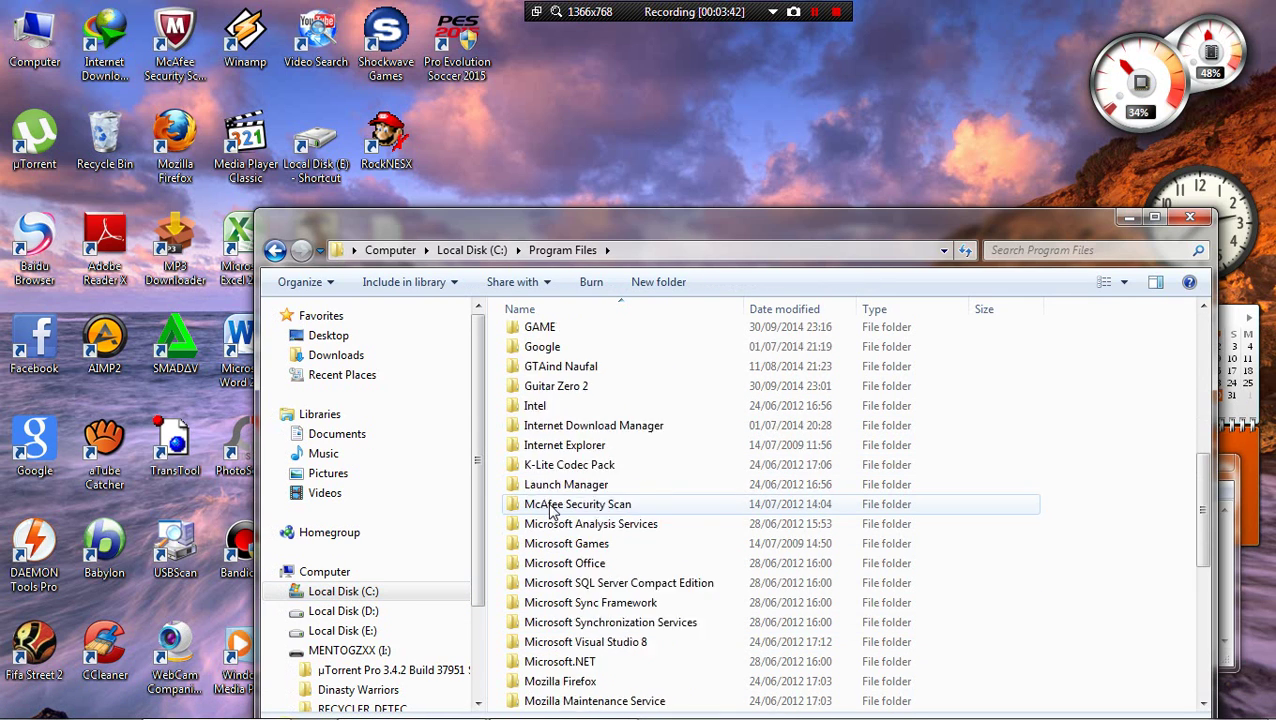
scroll(551, 521, down, 3)
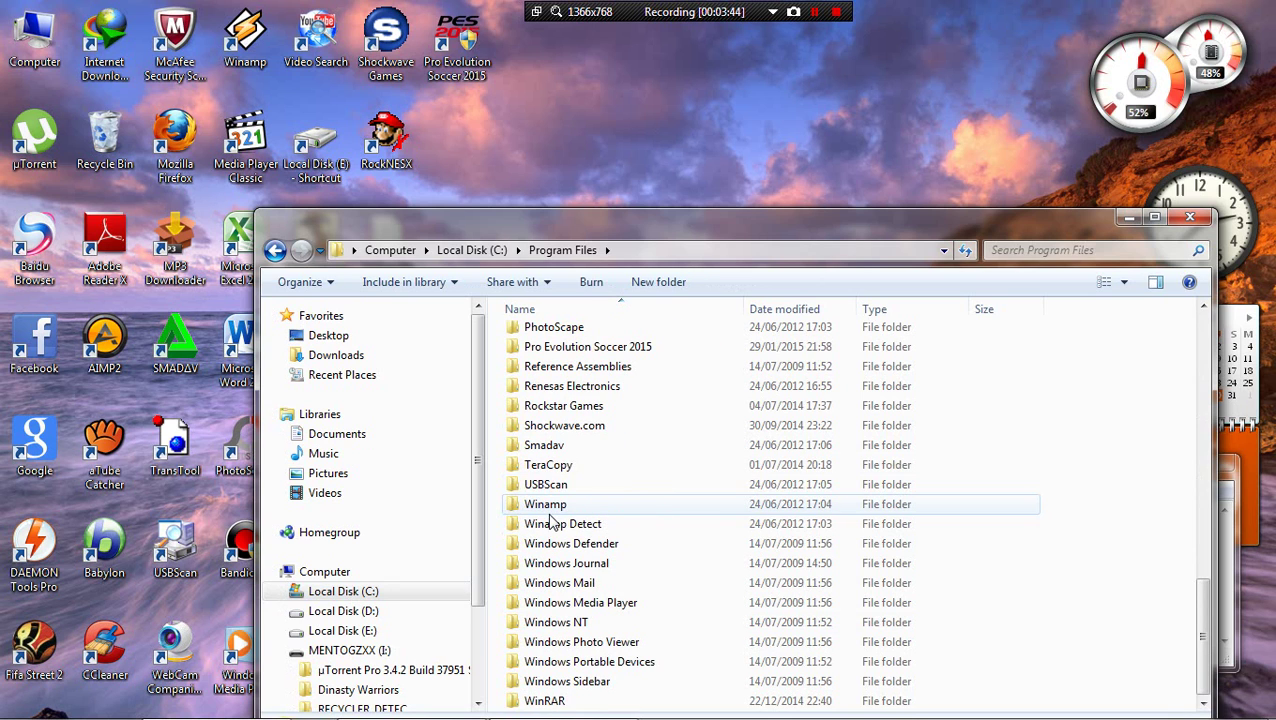
click(1127, 218)
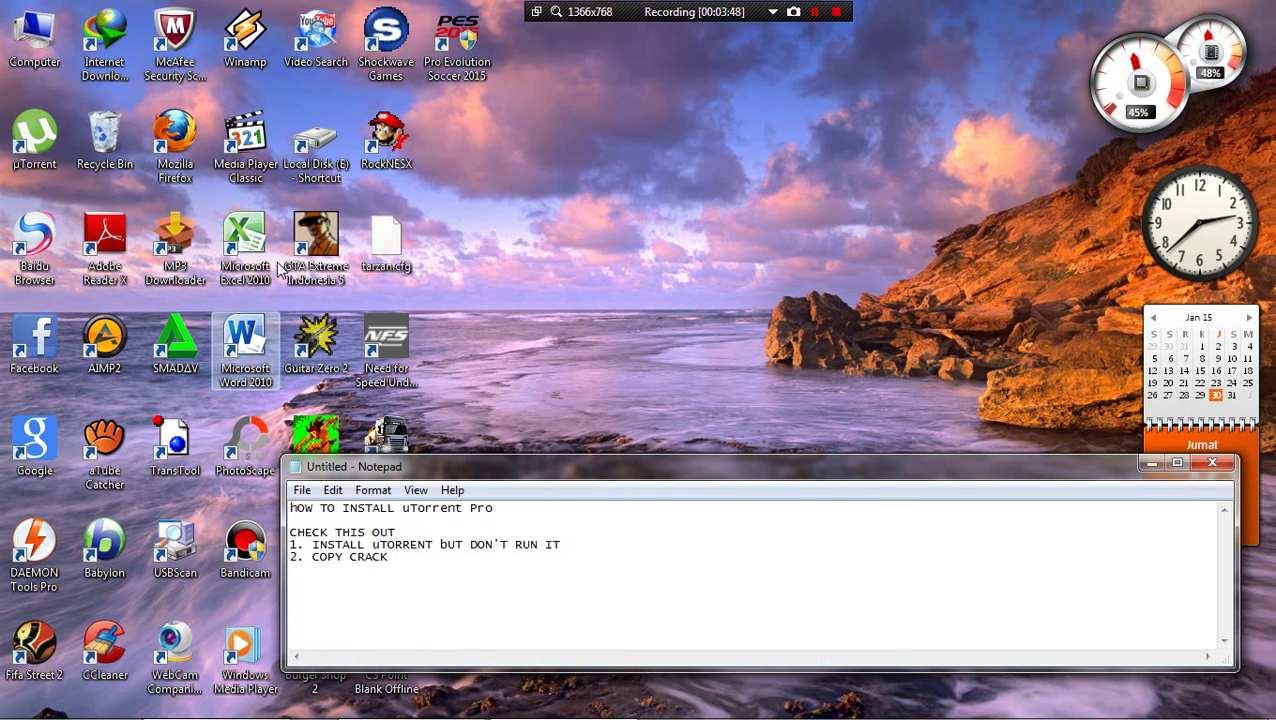
- Open the file location of the µTorrent desktop shortcut
click(52, 146)
right_click(54, 147)
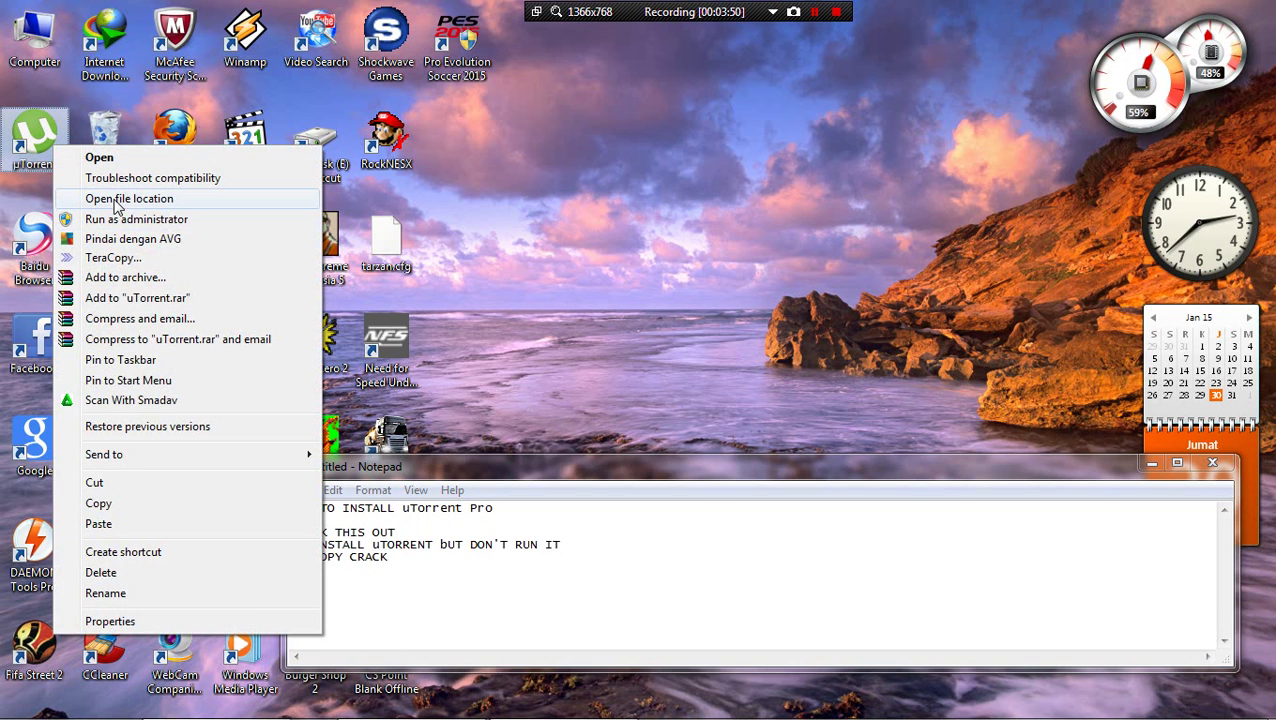
click(44, 118)
right_click(45, 119)
click(120, 173)
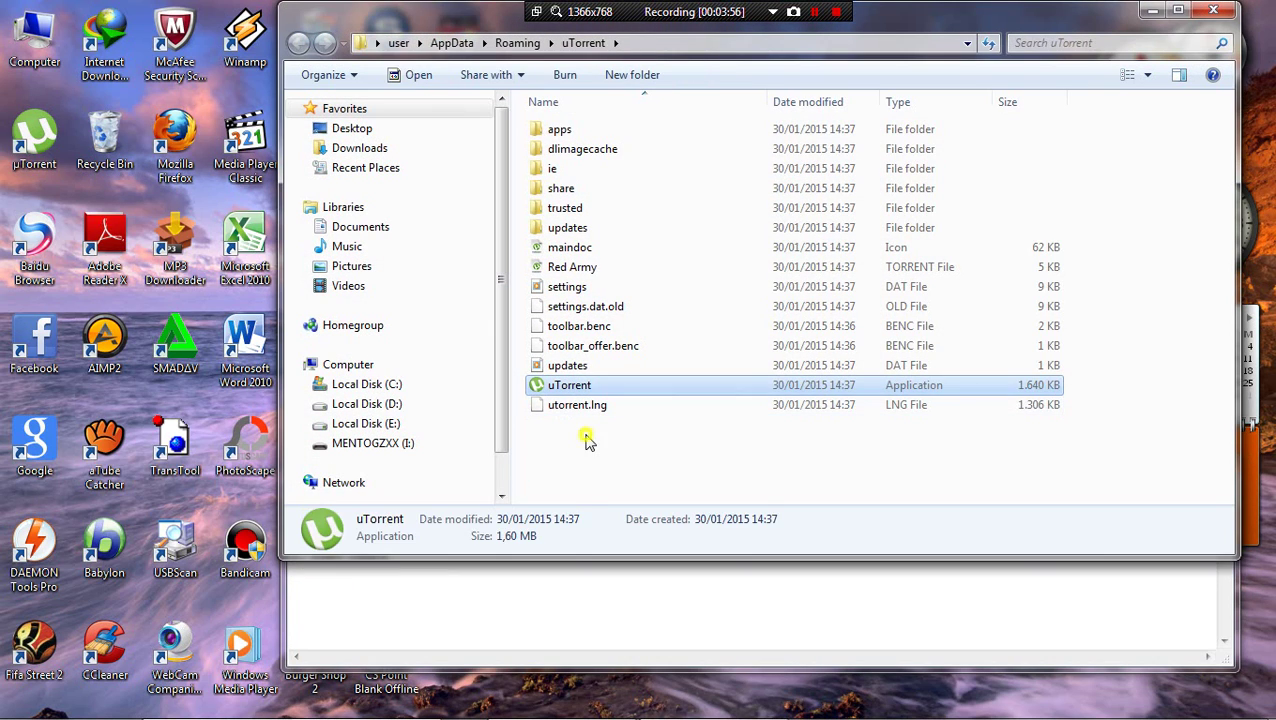
click(588, 441)
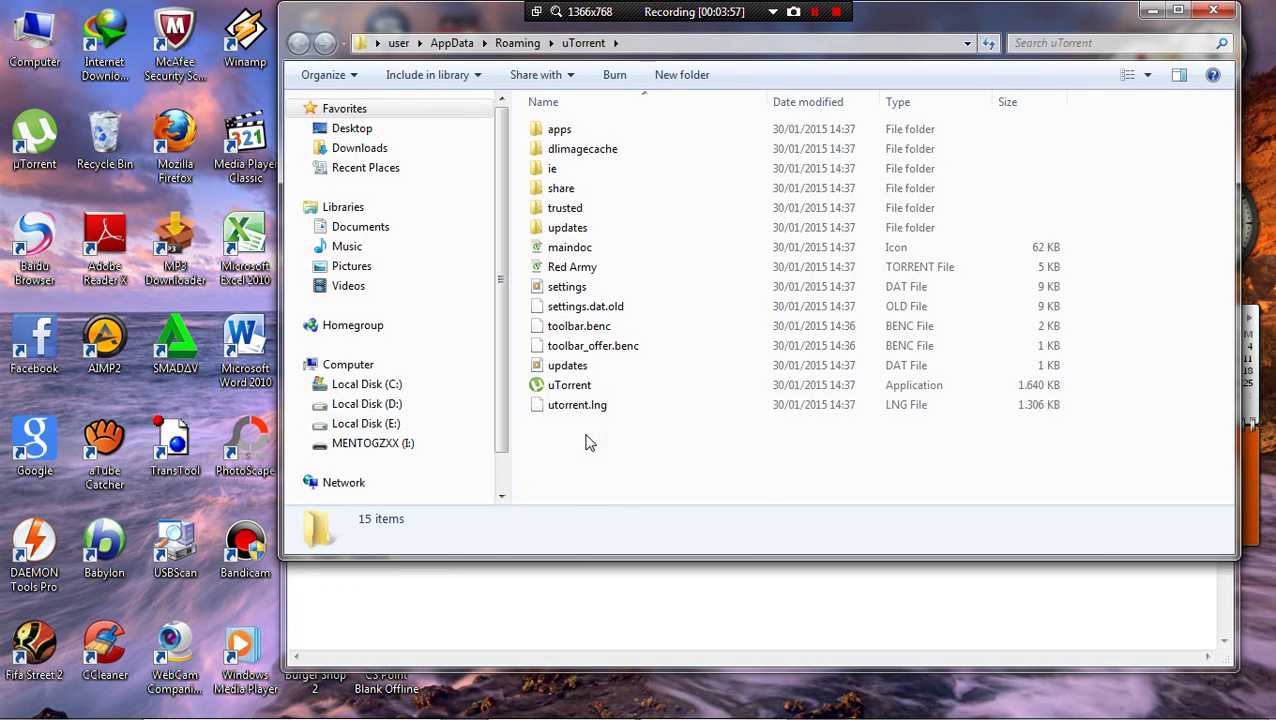
right_click(587, 441)
click(624, 592)
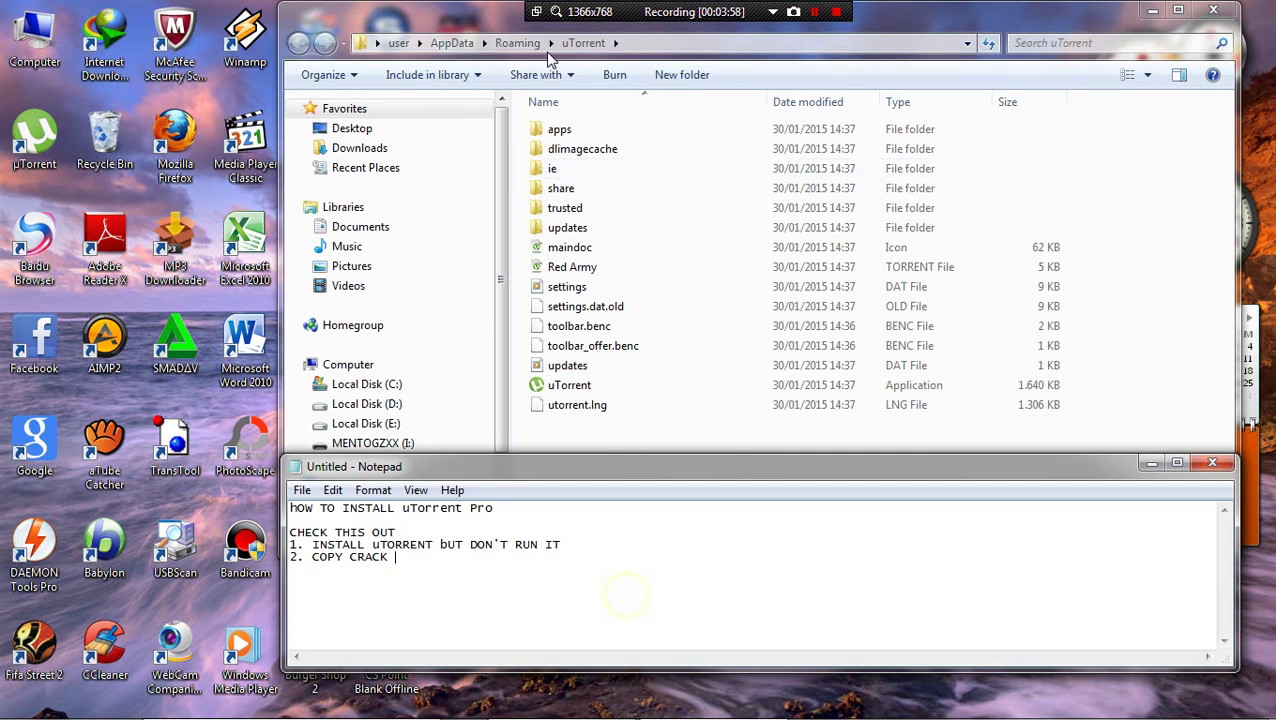
click(661, 44)
click(661, 44)
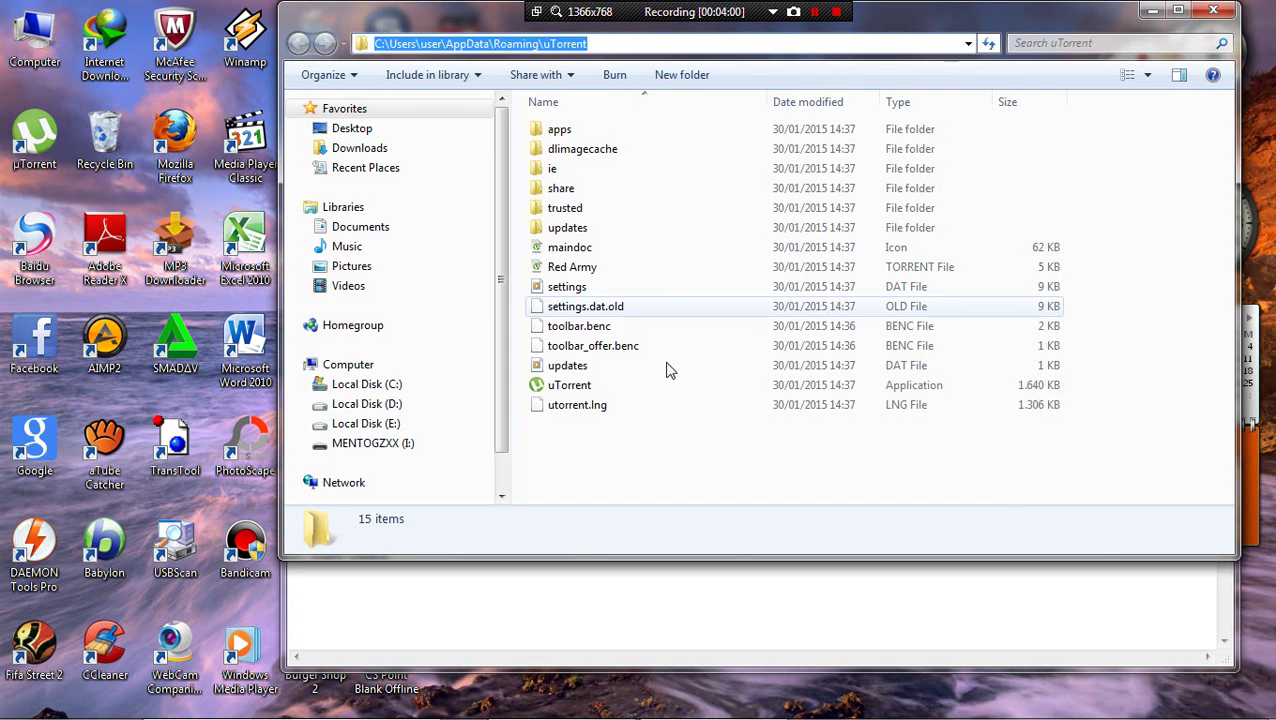
- Paste the copied files into the uTorrent folder using Explorer, replacing settings.dat and skipping the item in use
right_click(649, 453)
click(708, 287)
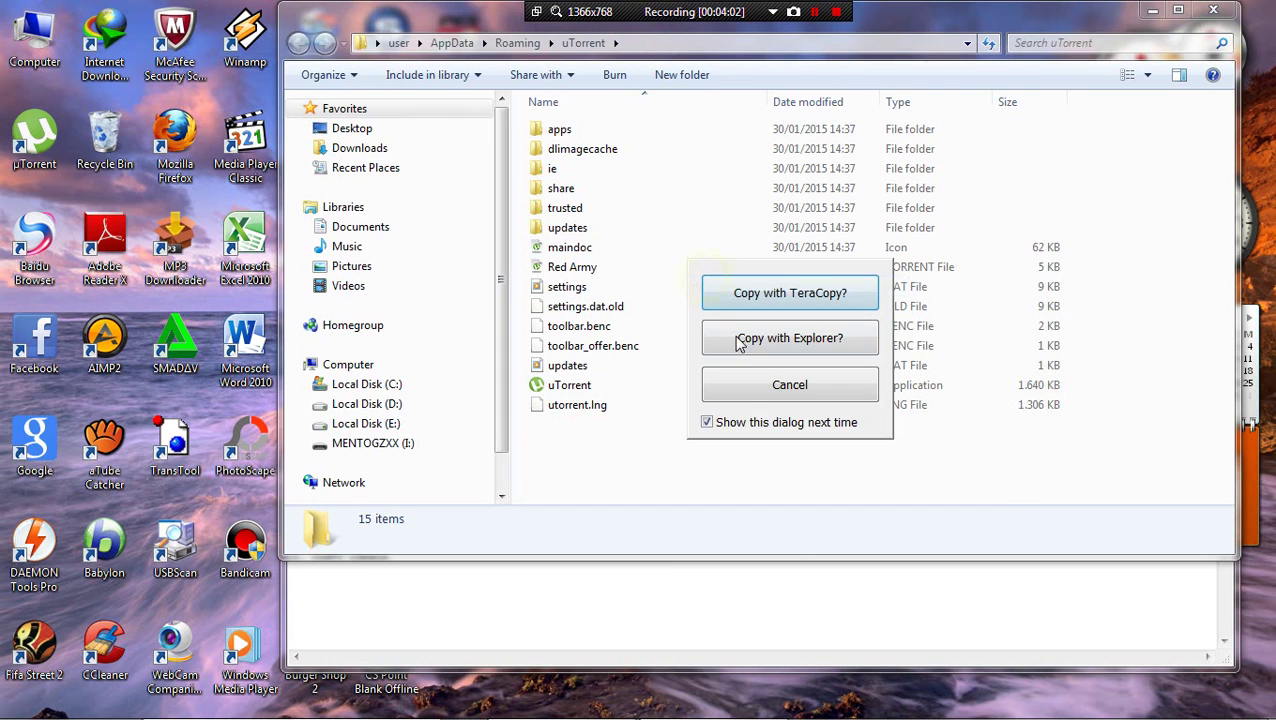
click(745, 342)
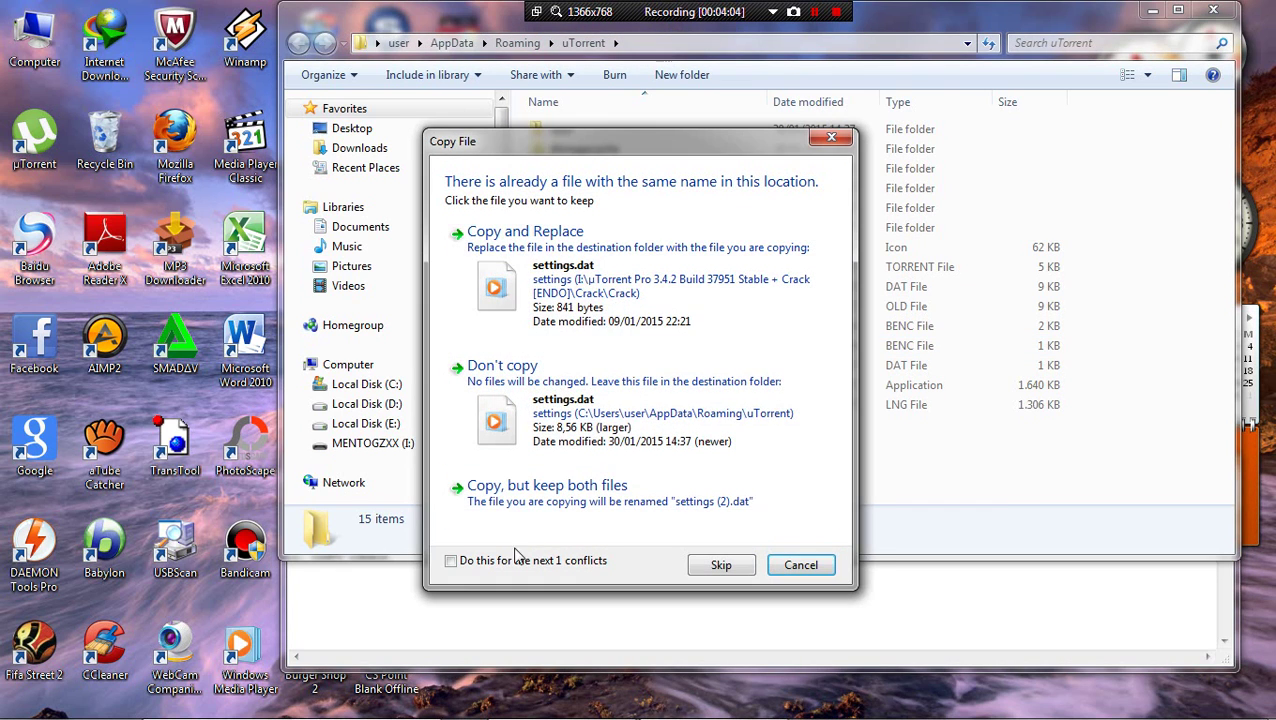
click(541, 300)
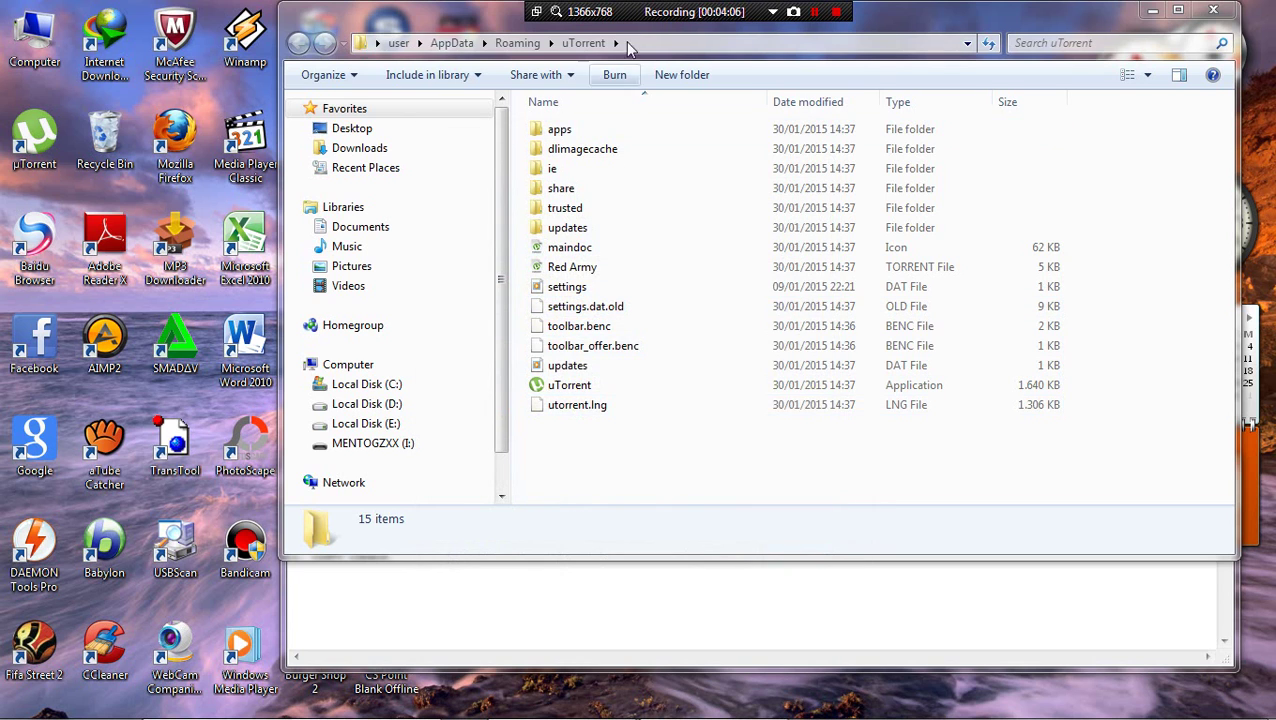
click(676, 46)
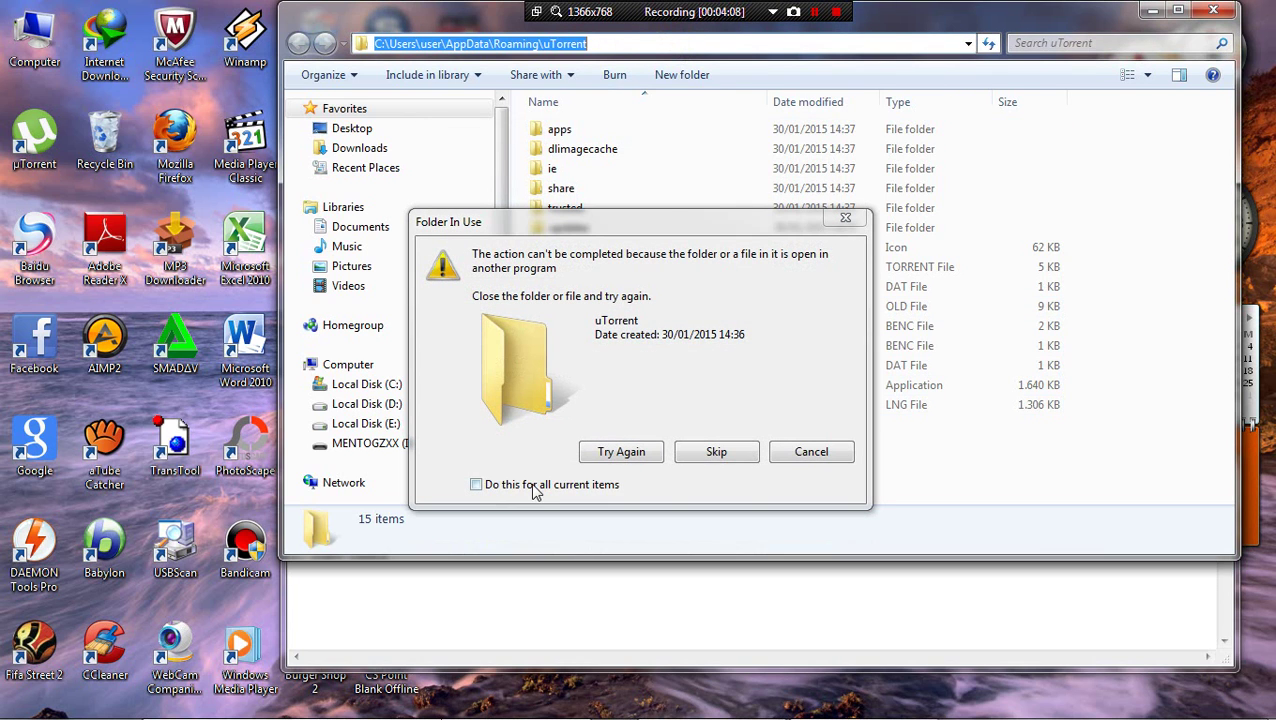
click(697, 456)
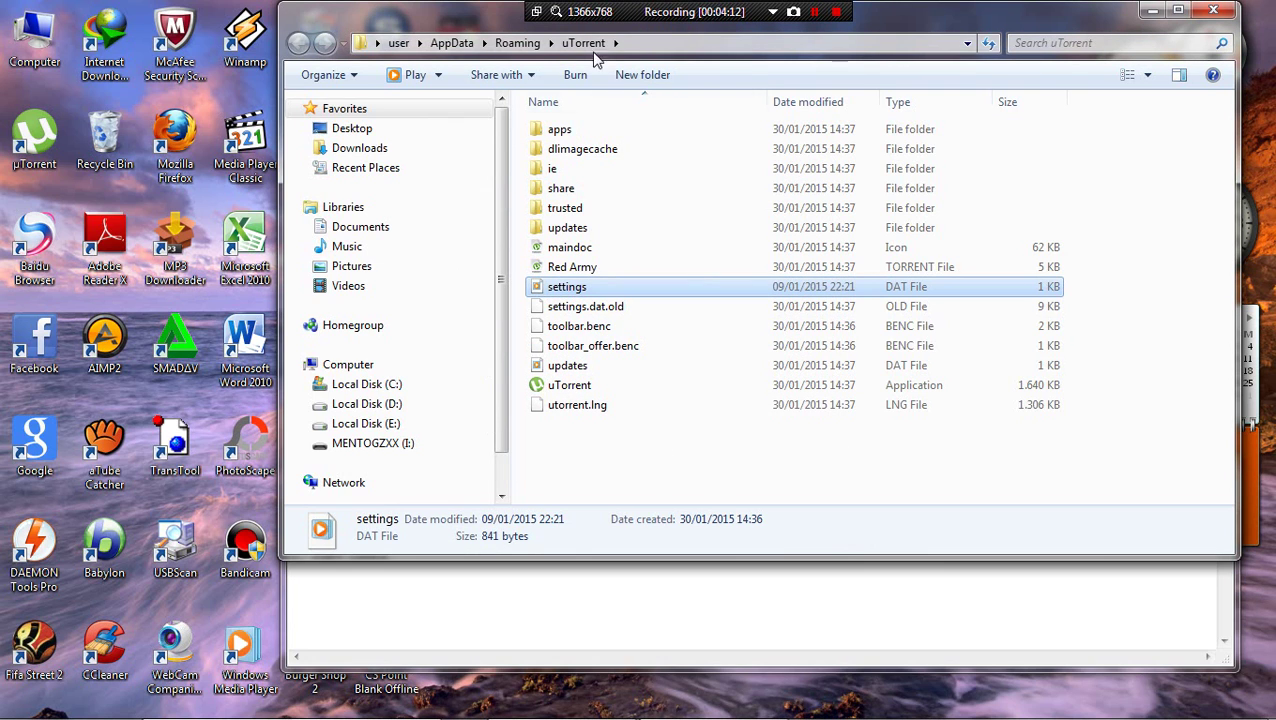
- Copy the uTorrent folder's path and paste it after "COPY CRACK PASTE RIGHT HERE :" in Notepad, then minimize the note
click(649, 42)
right_click(662, 43)
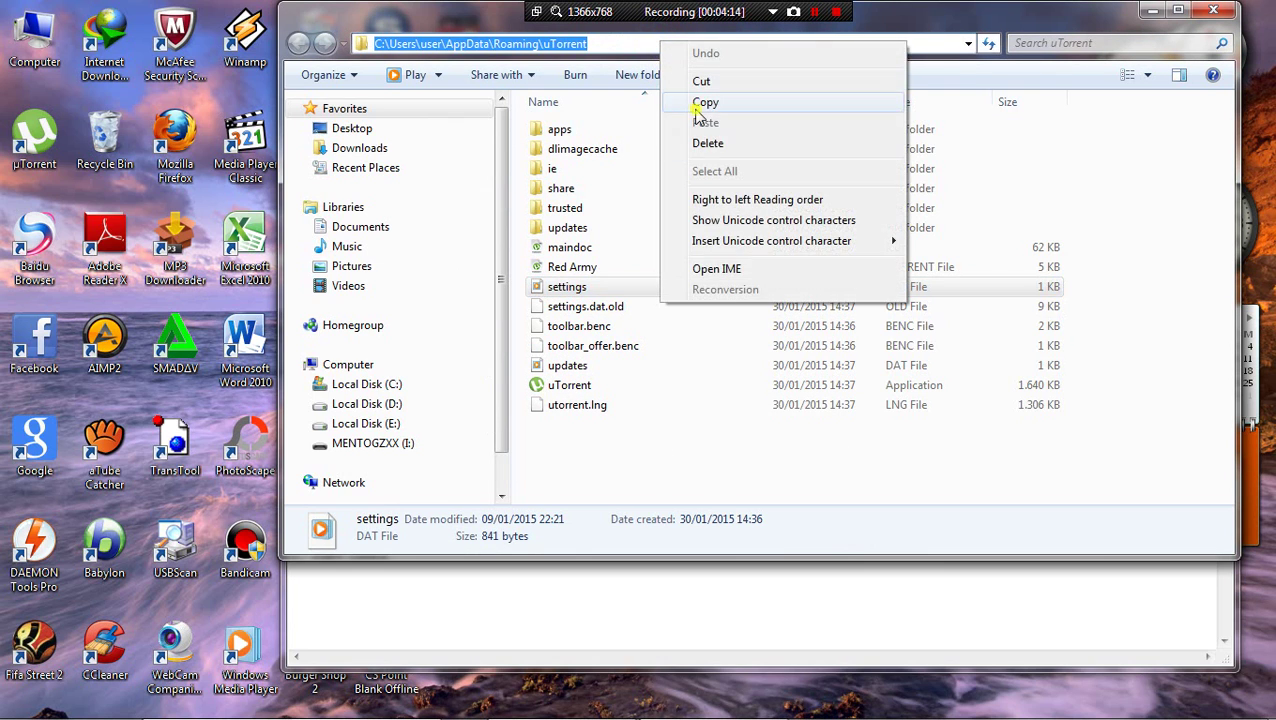
click(697, 106)
click(680, 568)
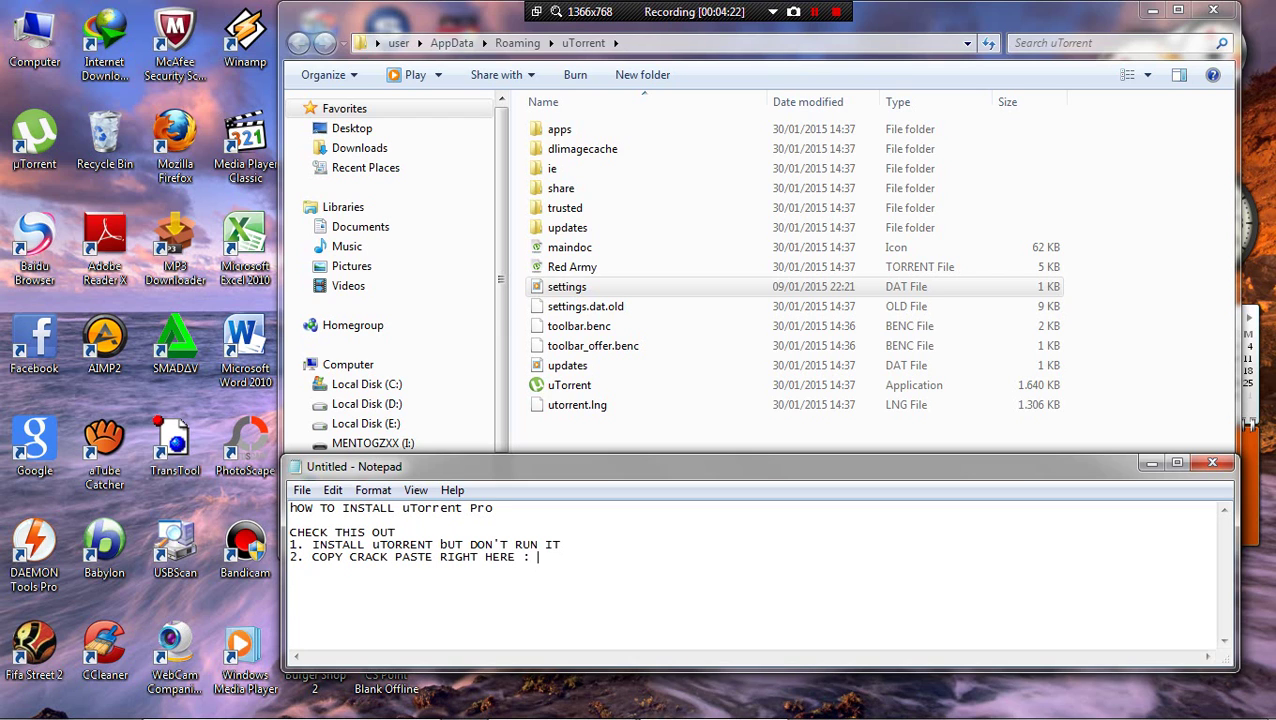
key(ctrl+v)
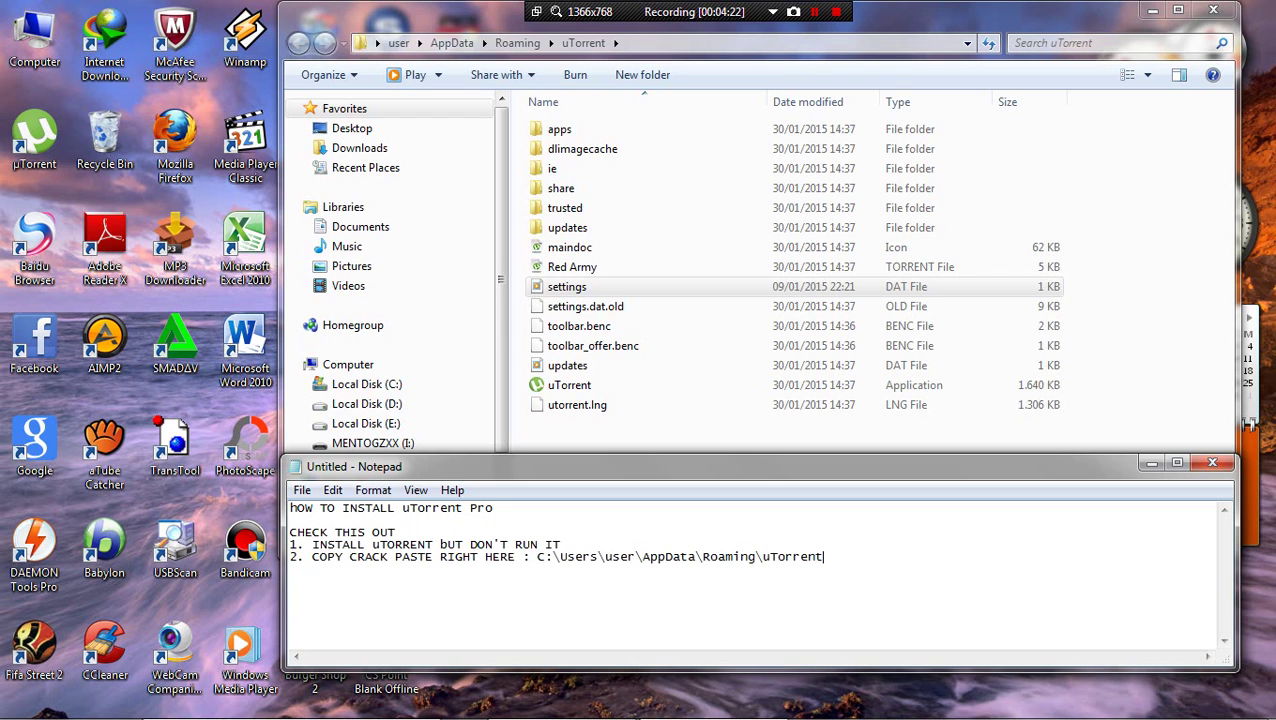
click(1148, 463)
- Read the Install Notes in the µTorrent Pro 3.4.2 folder on the MENTOGZXX (I:) drive and close them
right_click(652, 446)
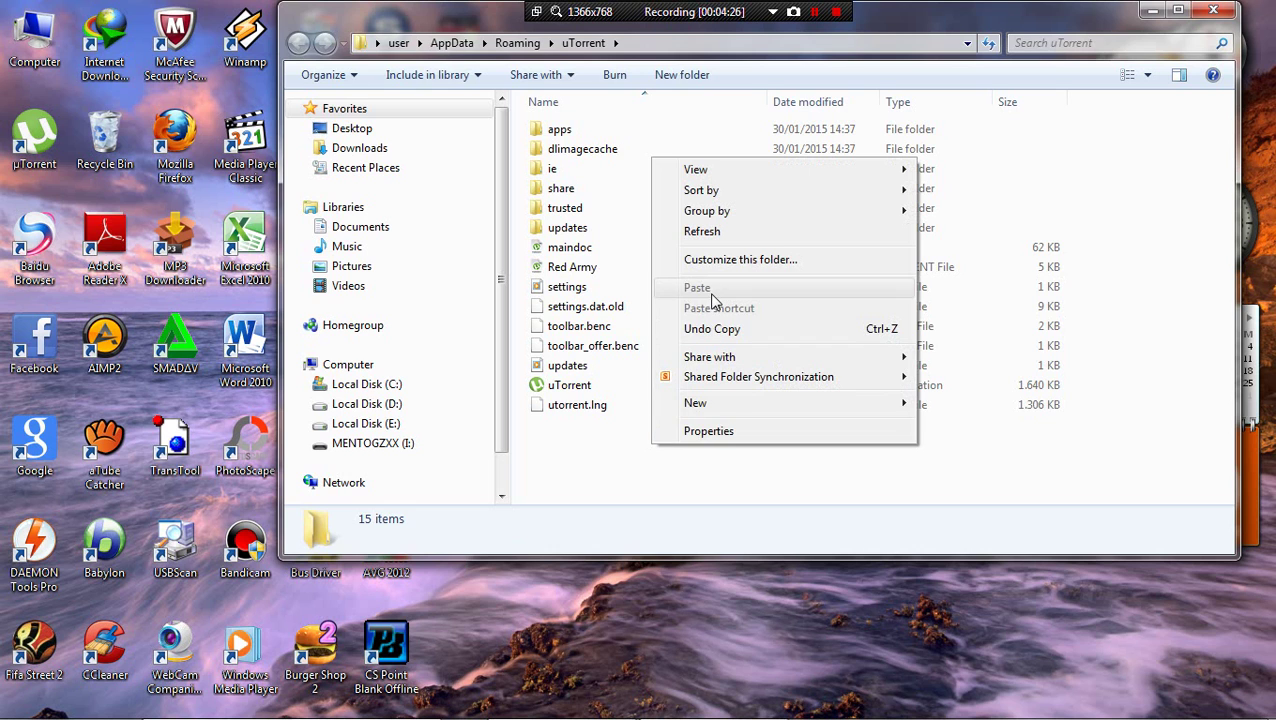
click(552, 452)
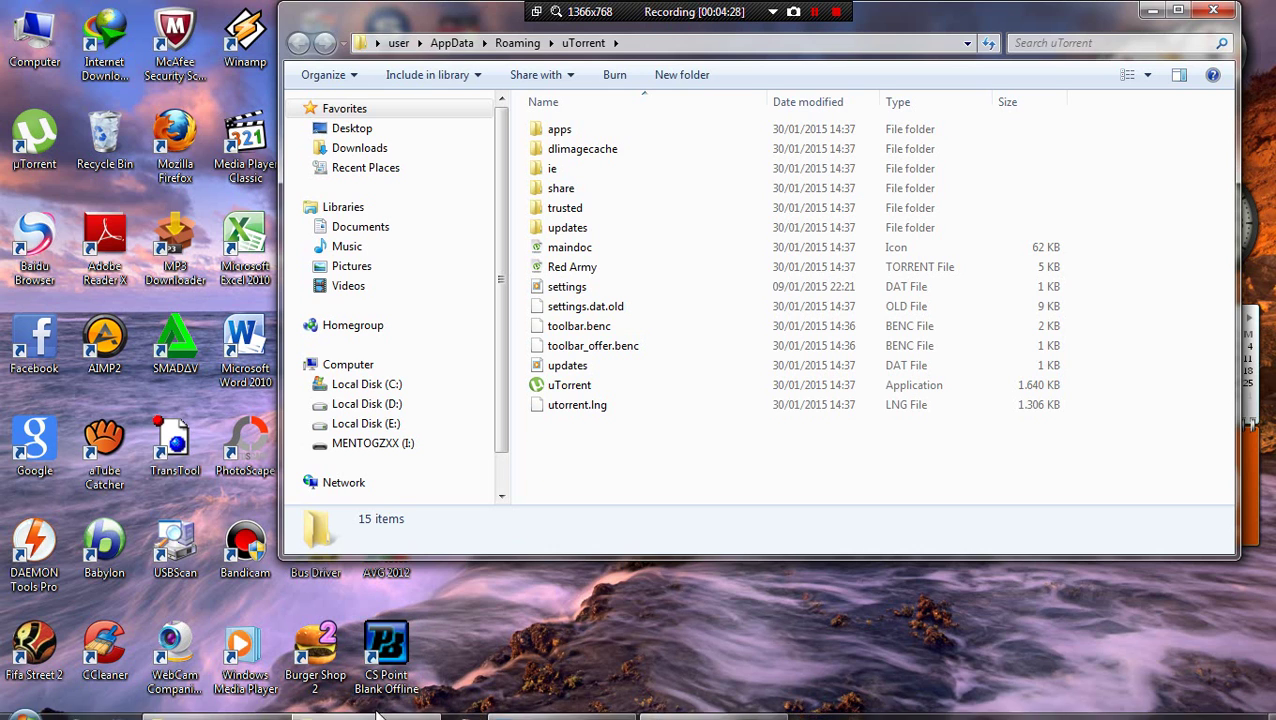
mouse_move(525, 712)
click(203, 706)
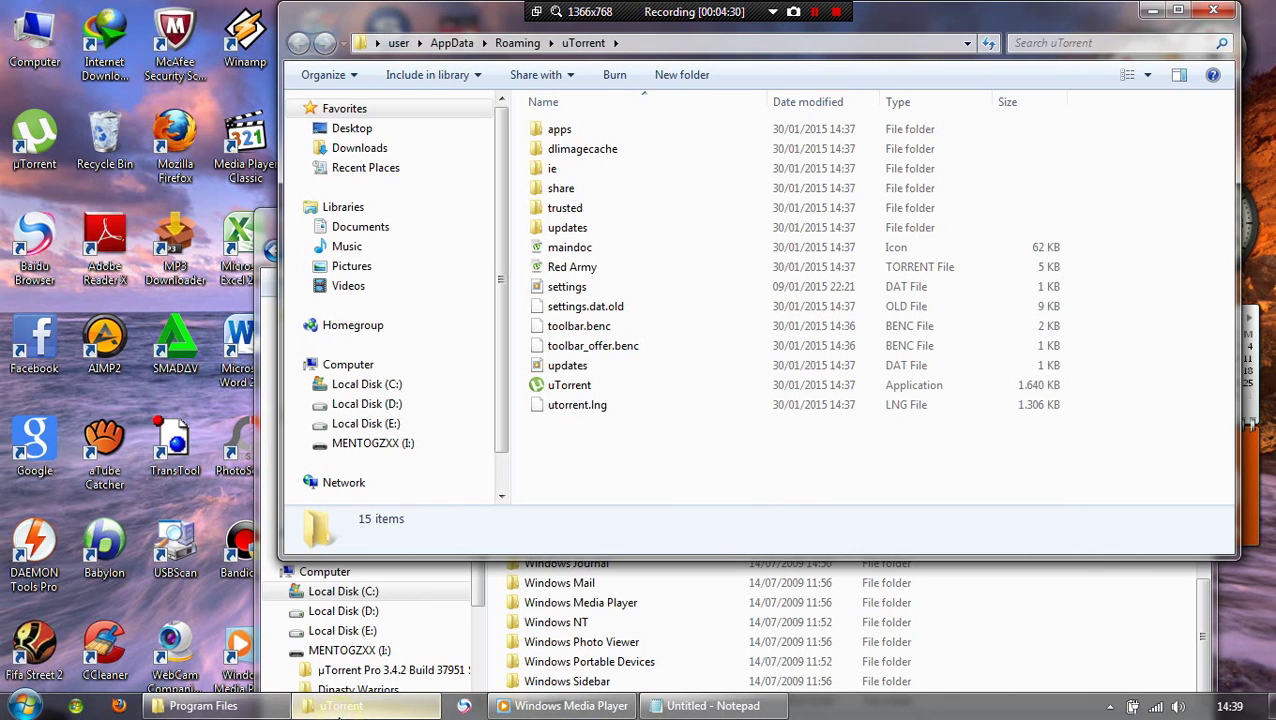
click(350, 650)
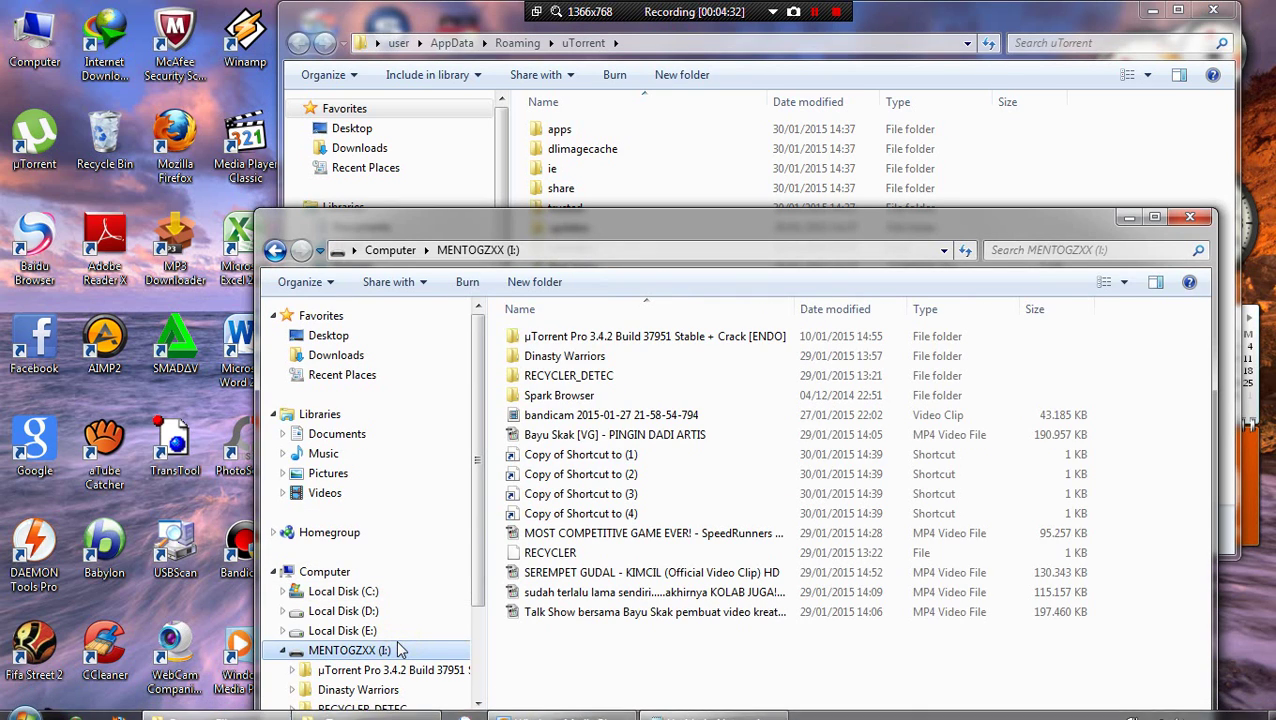
double_click(615, 340)
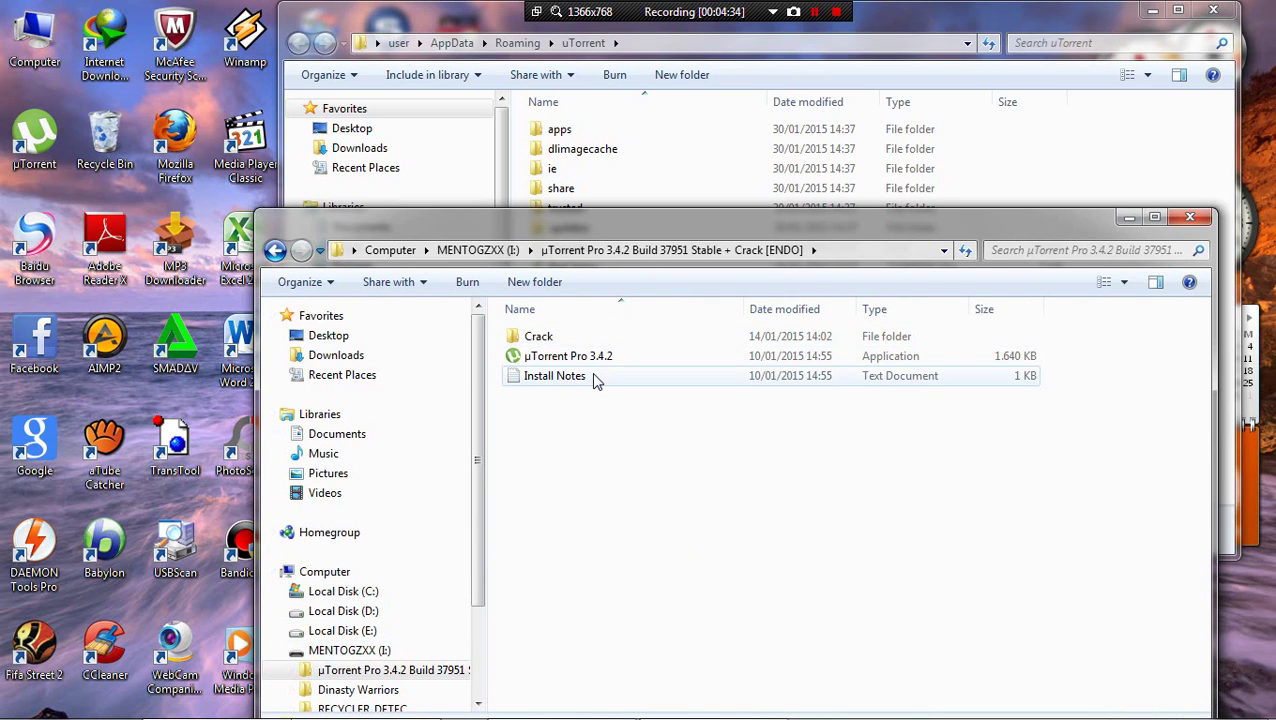
double_click(575, 377)
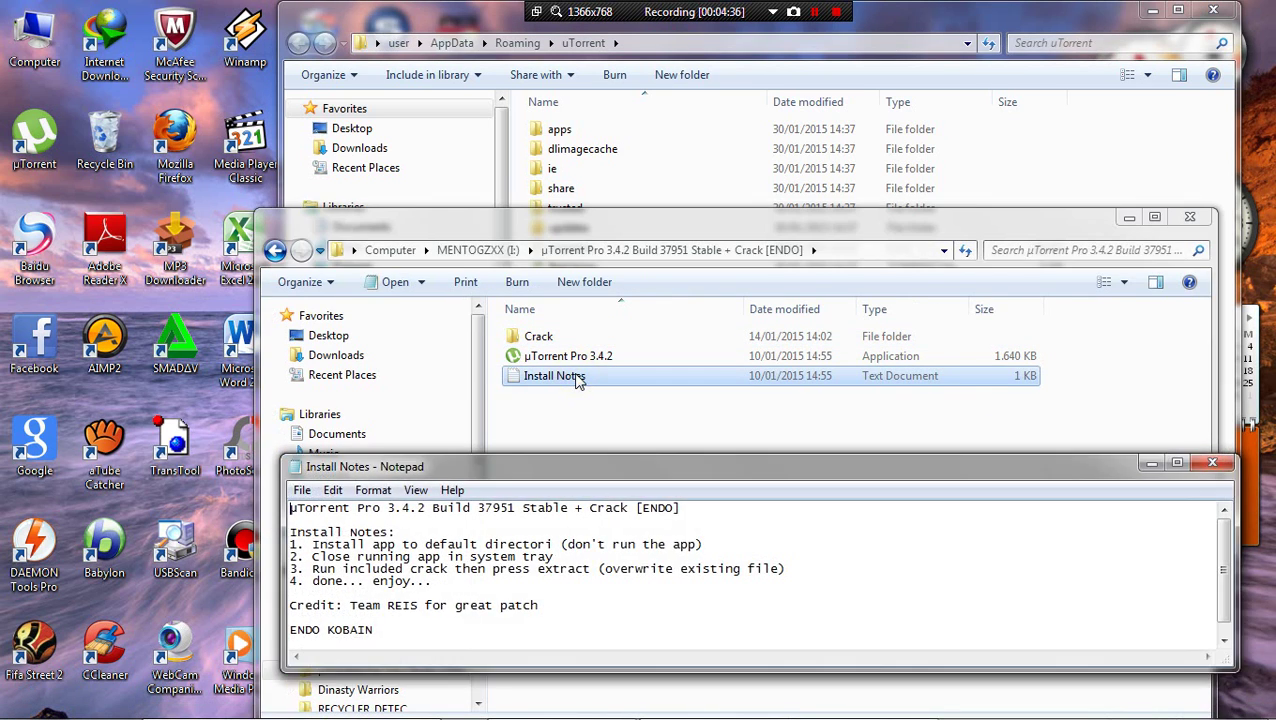
click(1216, 466)
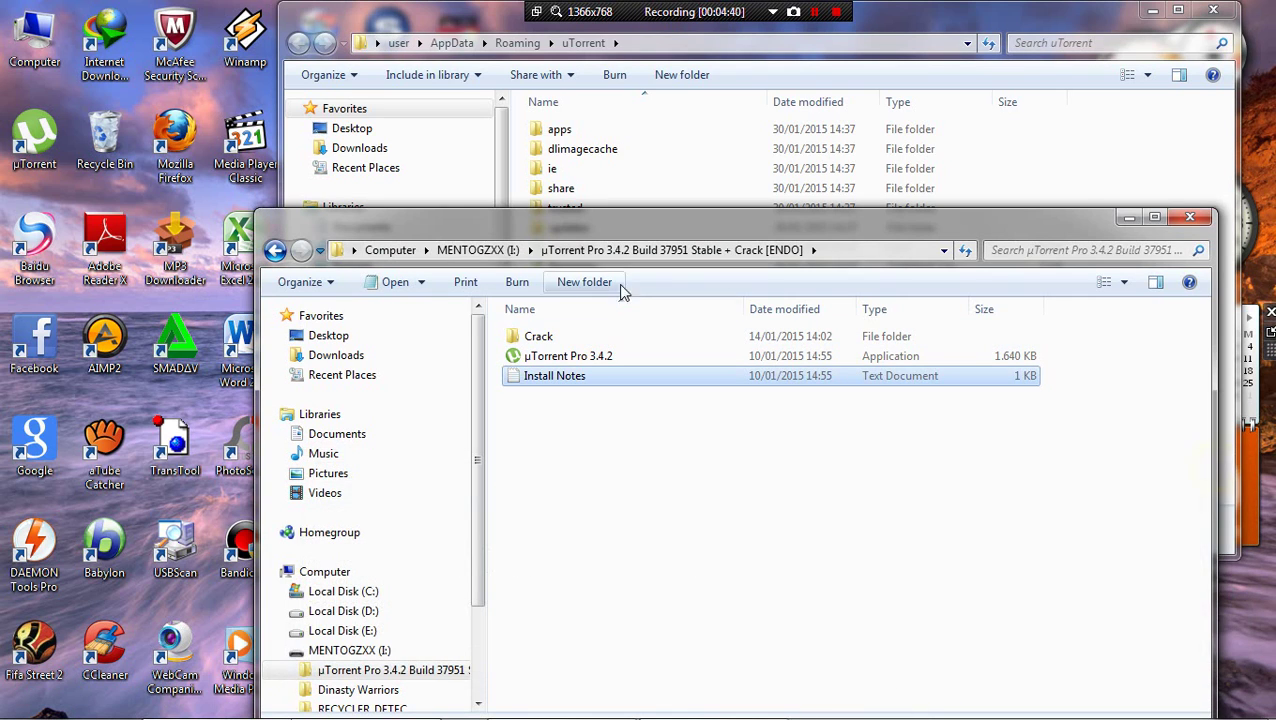
- Cut the settings and uTorrent files from the extracted Crack subfolder
double_click(600, 338)
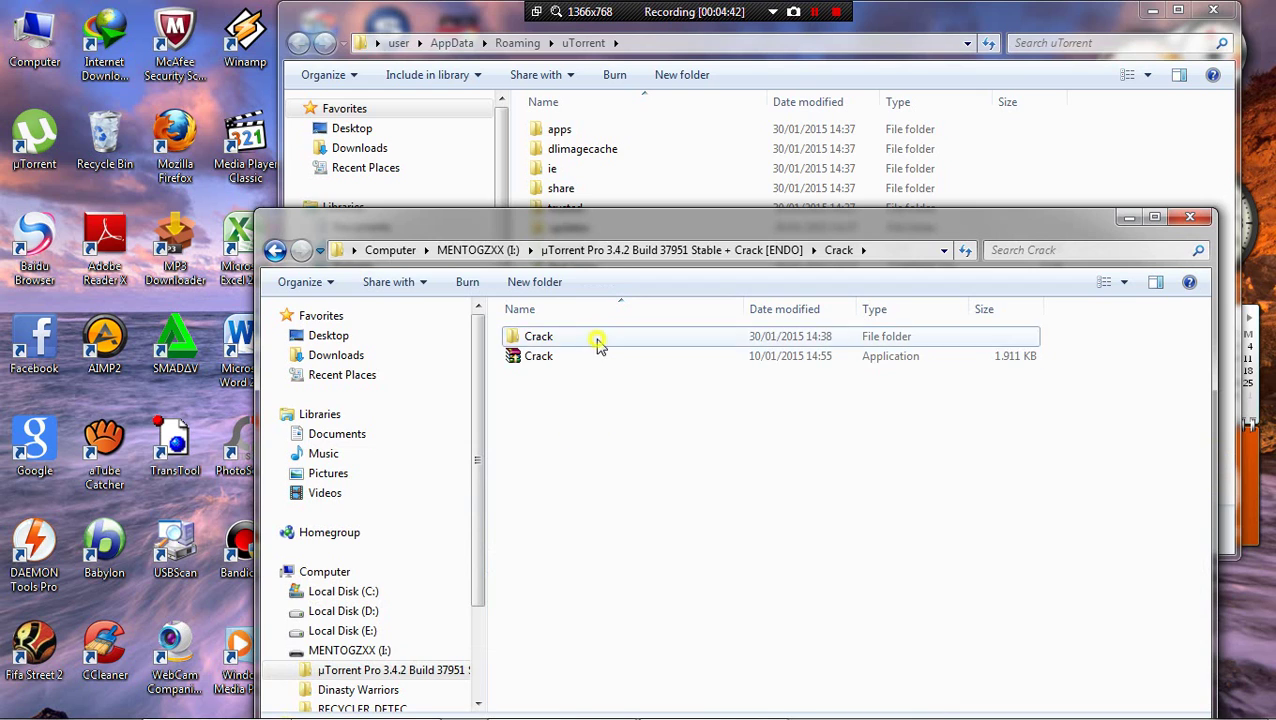
double_click(598, 338)
right_click(589, 366)
drag(520, 475, 604, 337)
right_click(605, 340)
click(646, 524)
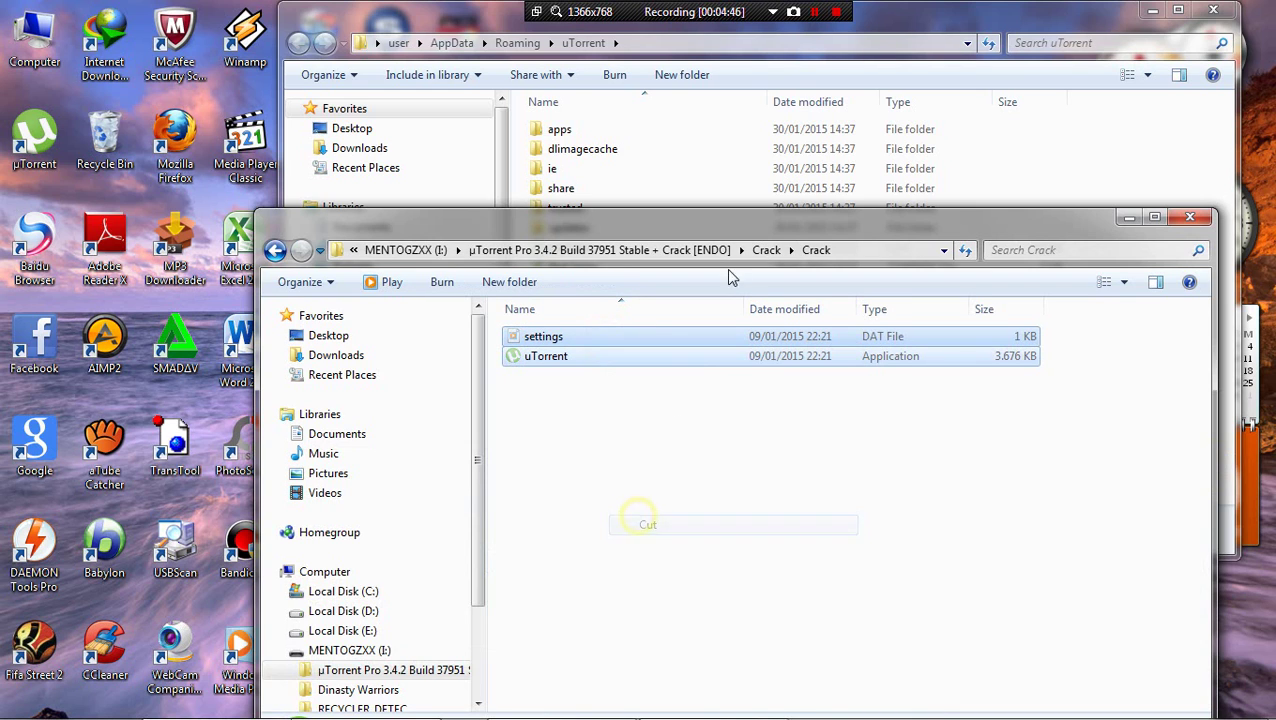
- Try to move the cut files into the uTorrent folder with Explorer, replacing existing files, and cancel at the folder-in-use prompt
click(700, 175)
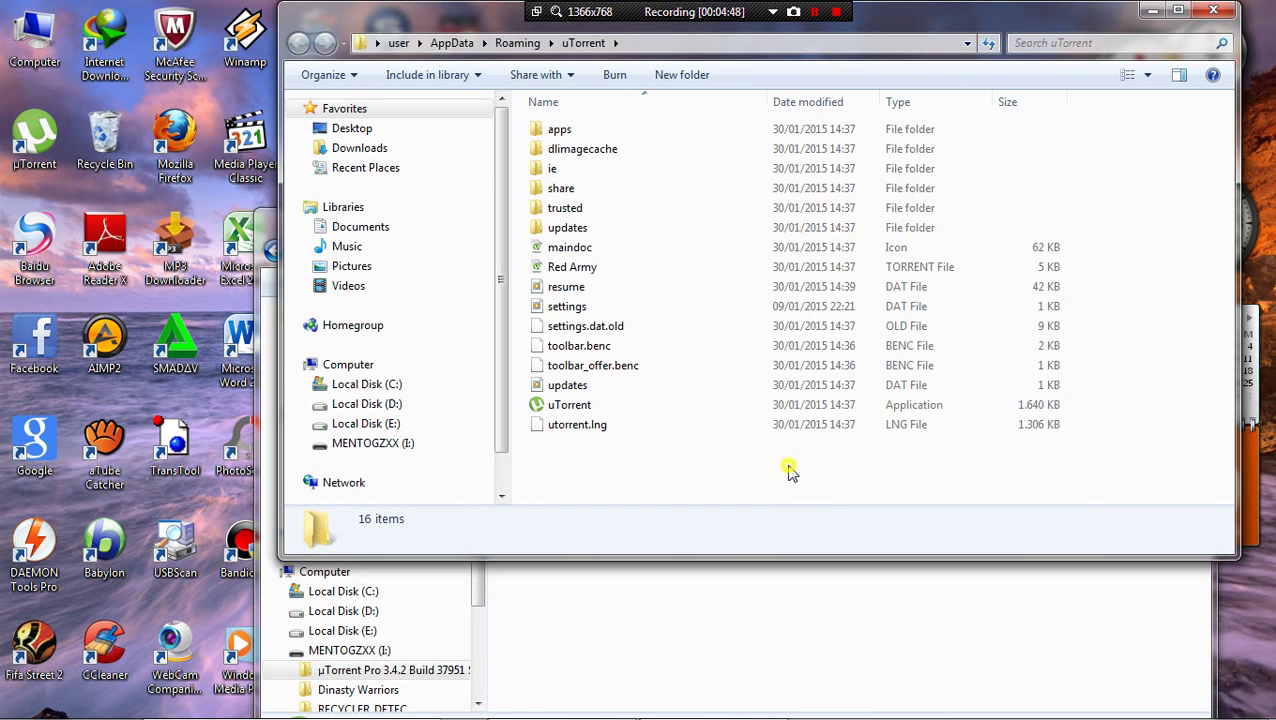
right_click(772, 481)
click(829, 322)
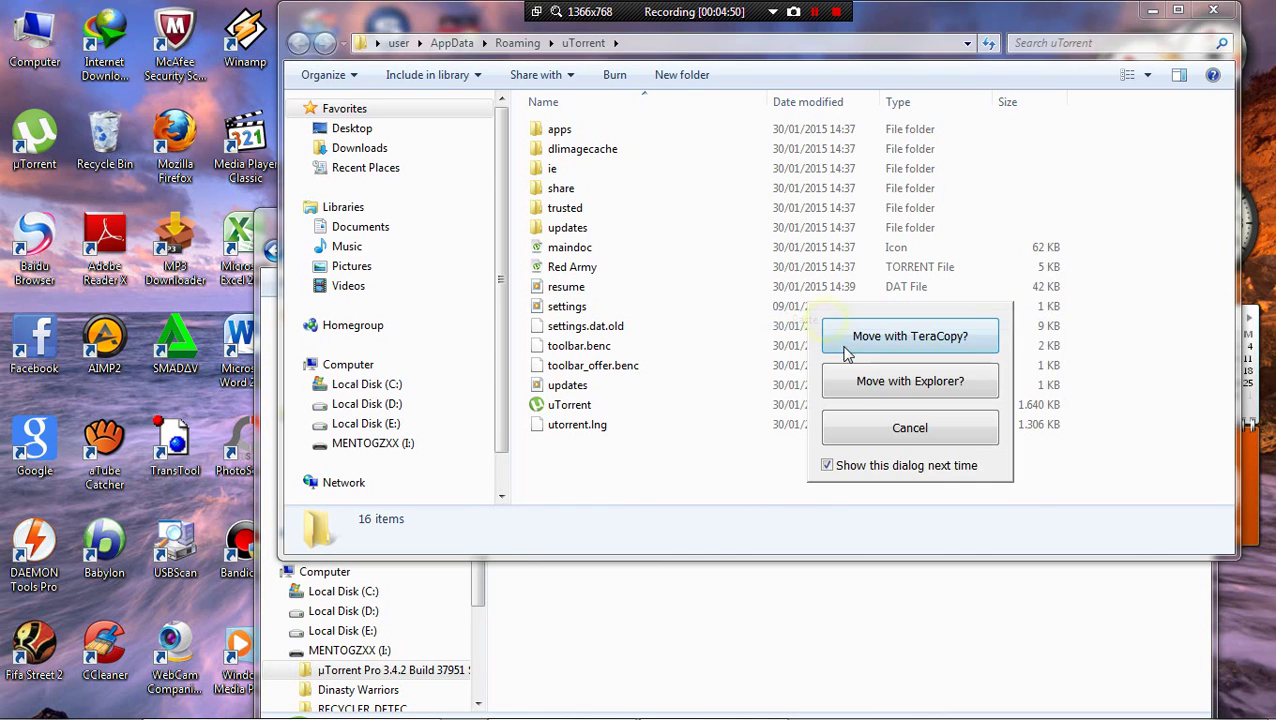
click(853, 392)
click(470, 562)
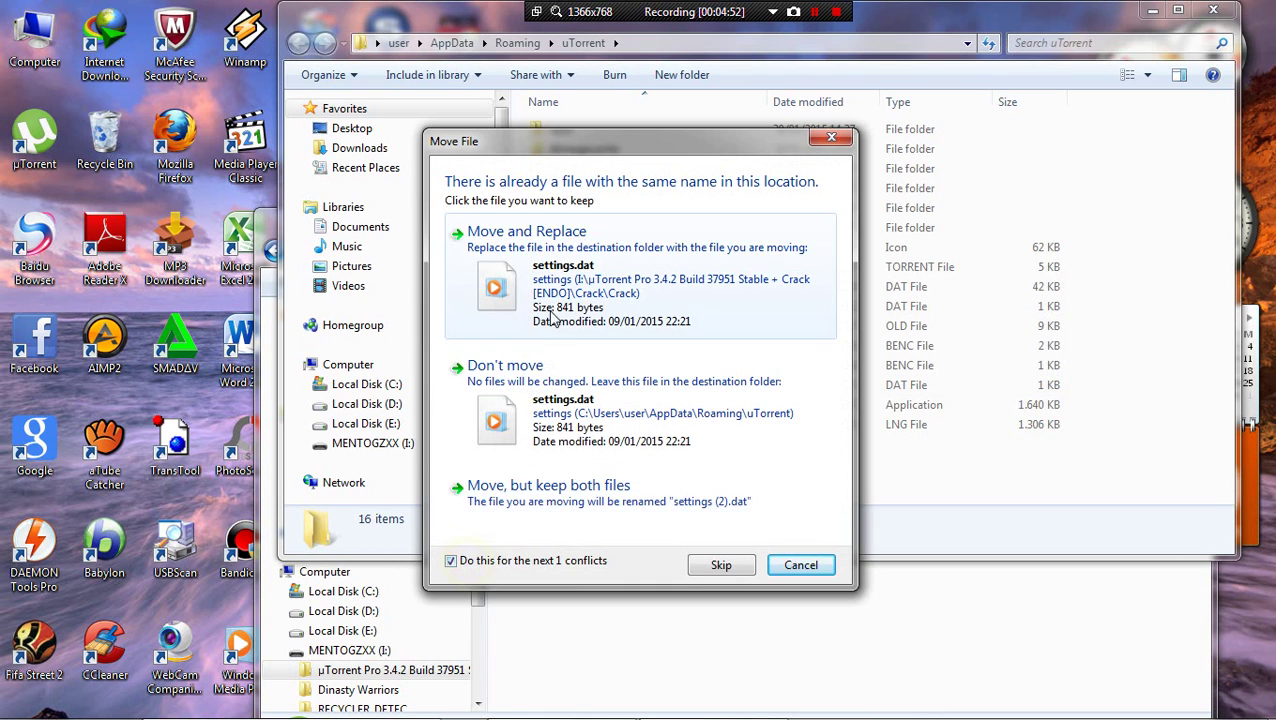
click(492, 285)
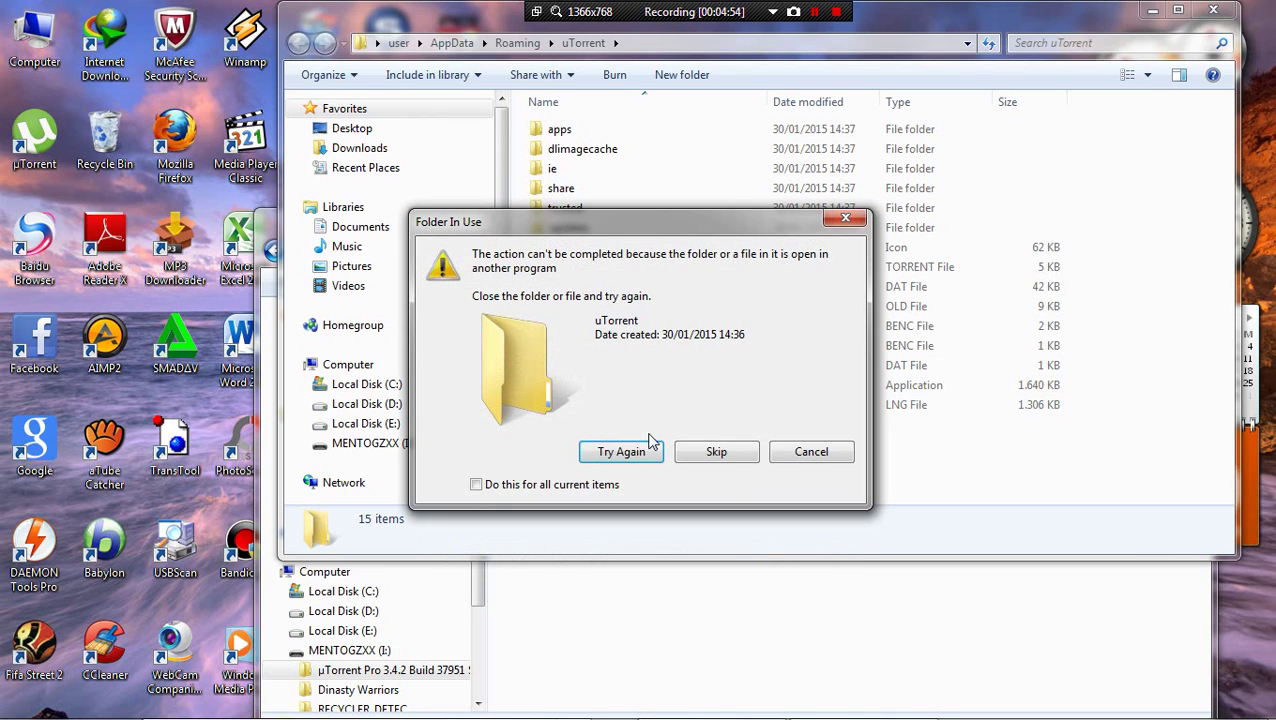
click(811, 452)
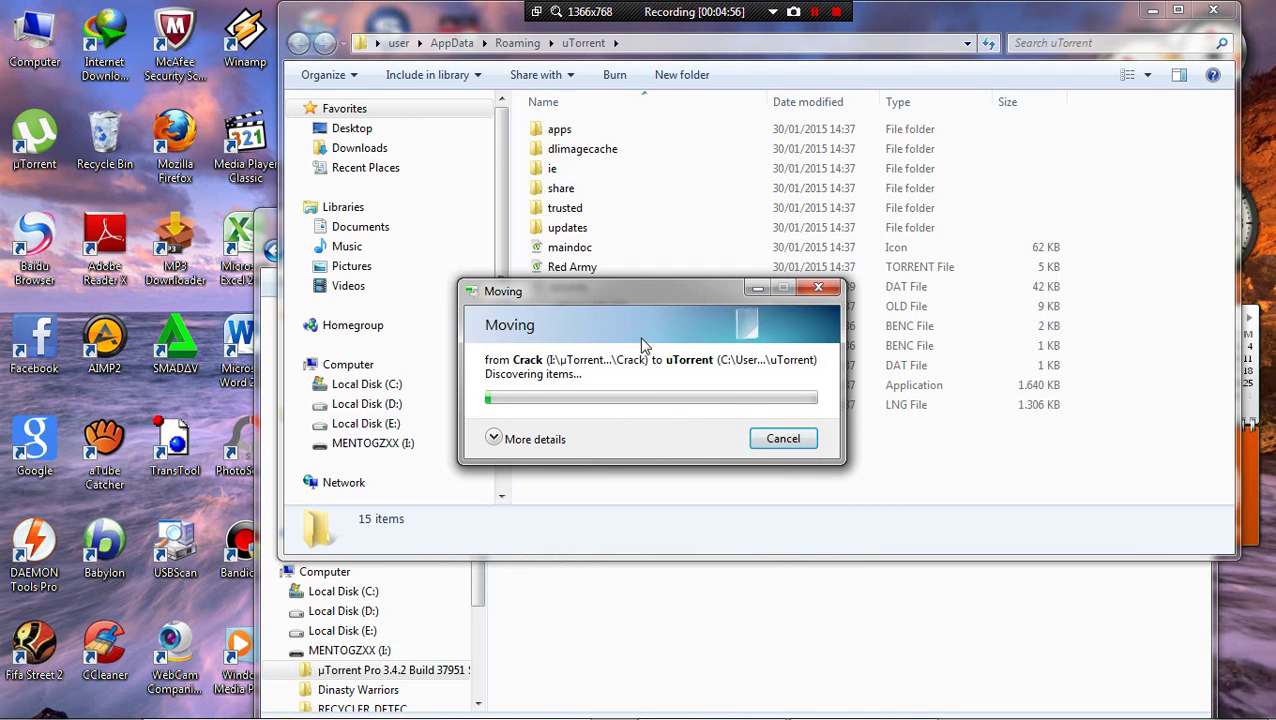
- Close the Crack folder window and add the line "3. DON'T RUN IT" to the Notepad note
click(586, 366)
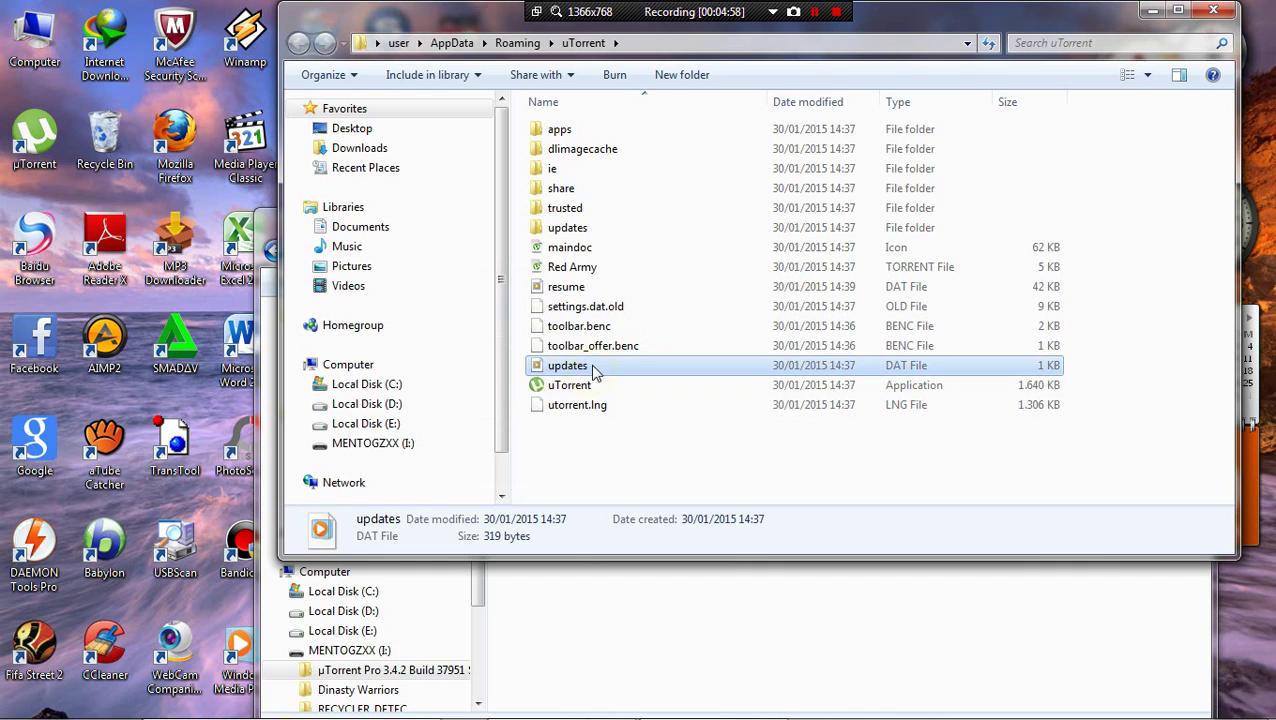
click(667, 713)
click(276, 251)
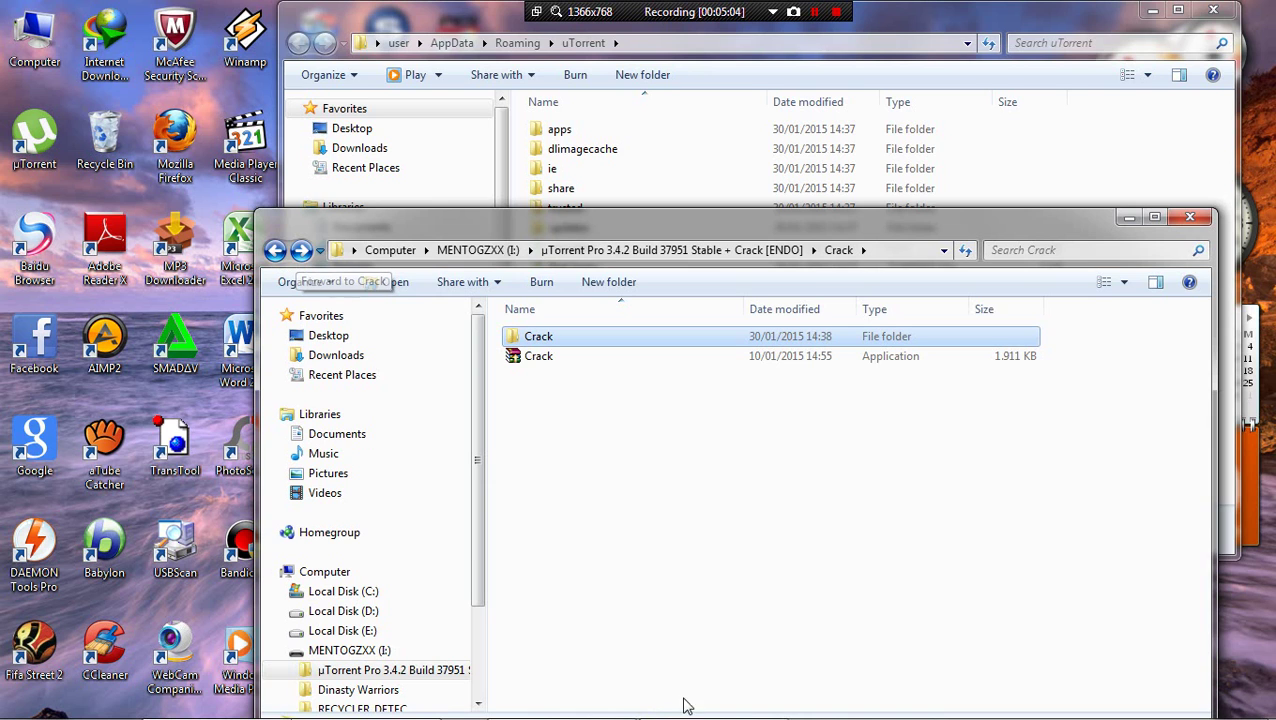
mouse_move(1100, 700)
click(1190, 217)
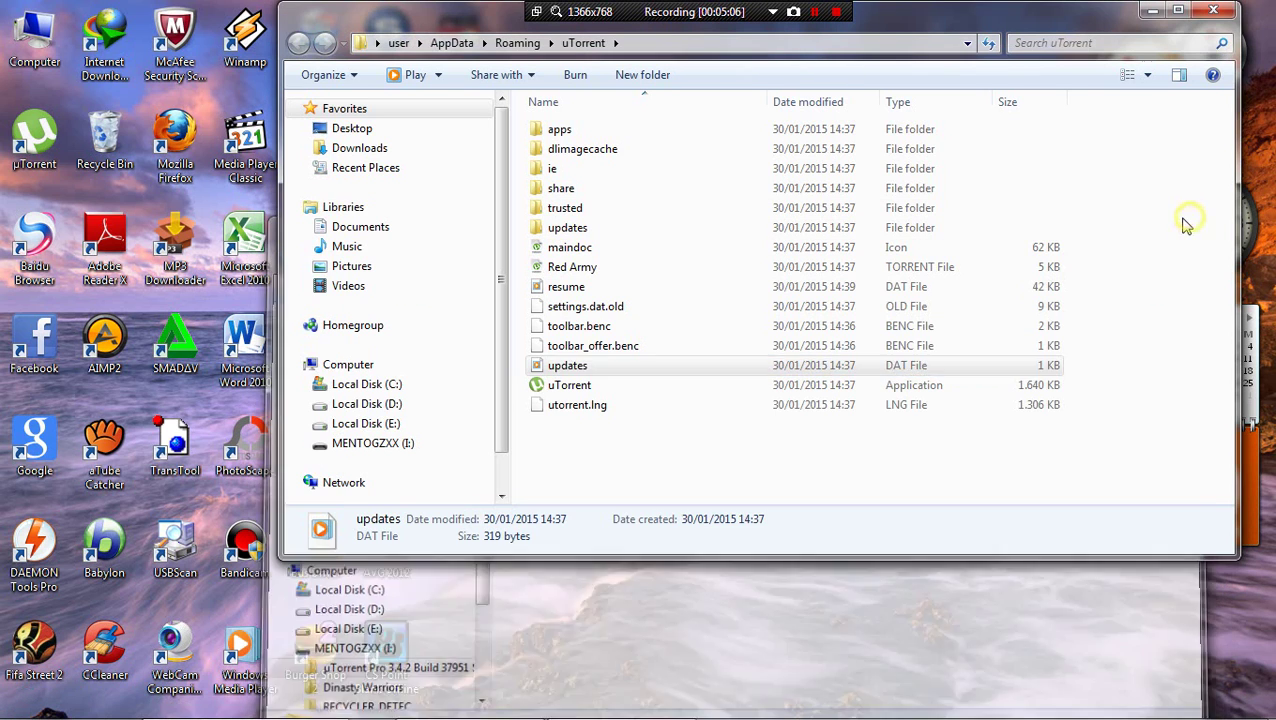
click(583, 708)
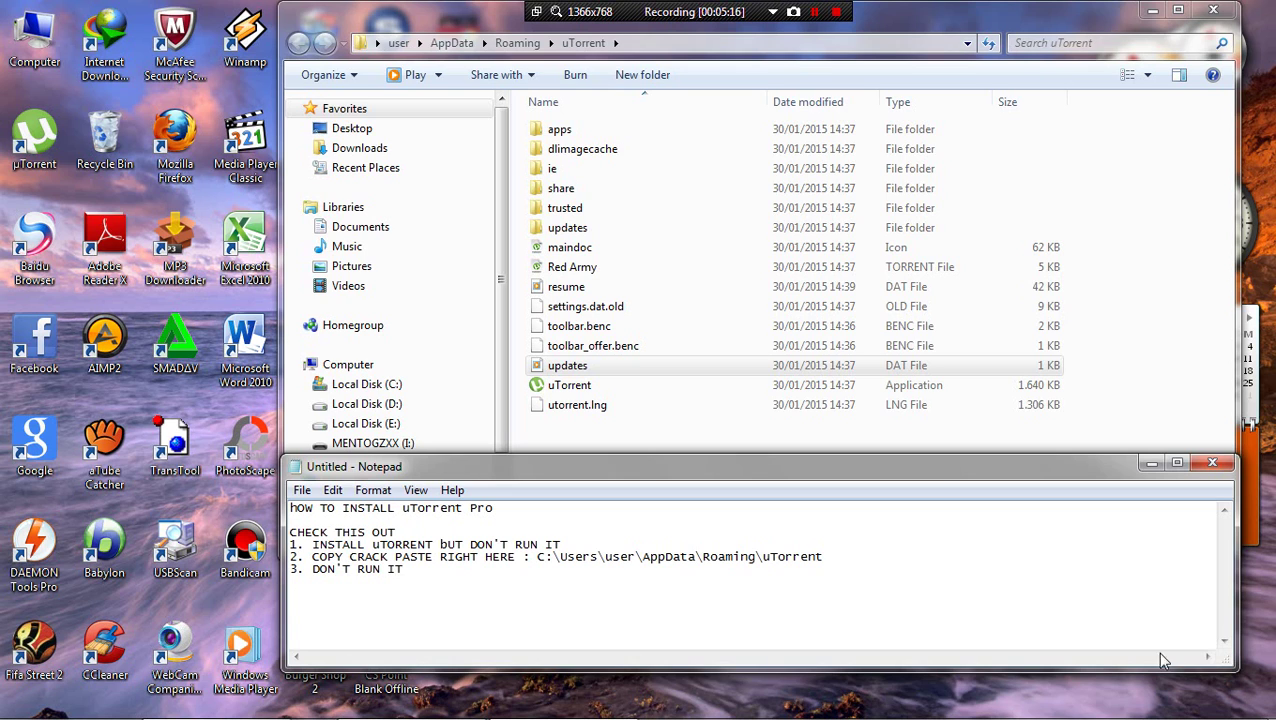
- Request to exit the running µTorrent and move its confirmation dialog down over the note
click(1110, 706)
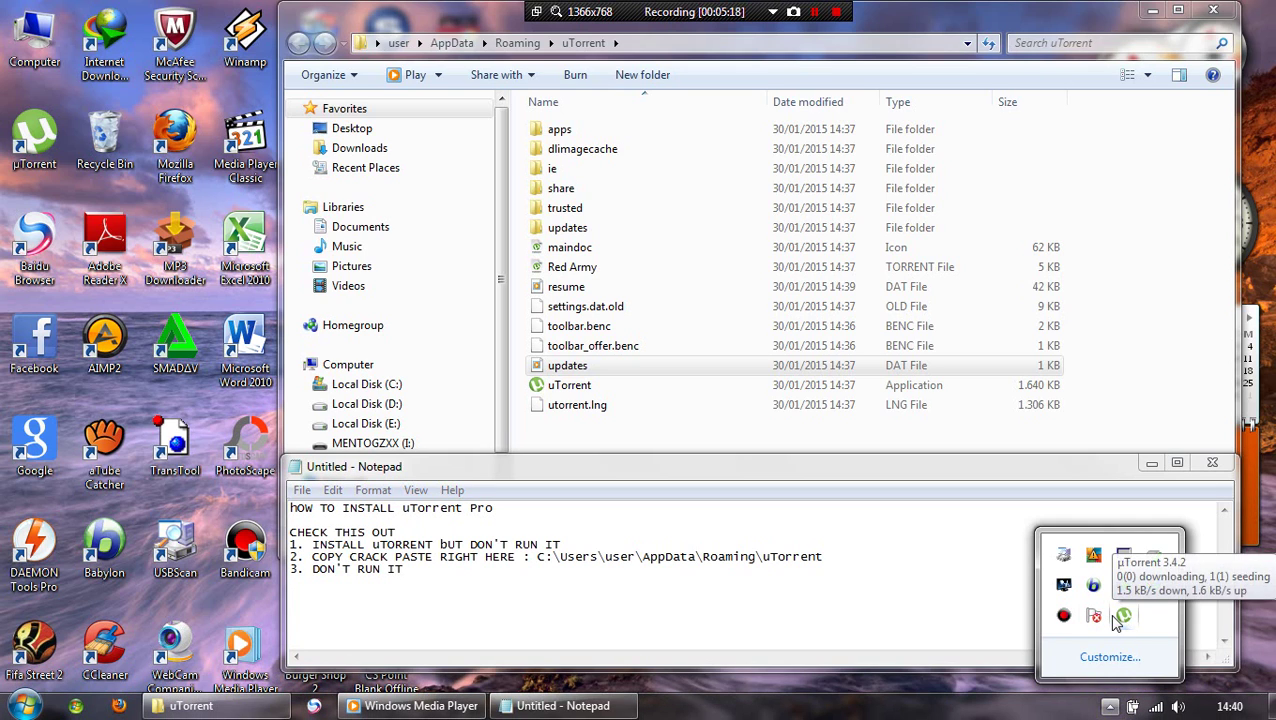
right_click(1120, 620)
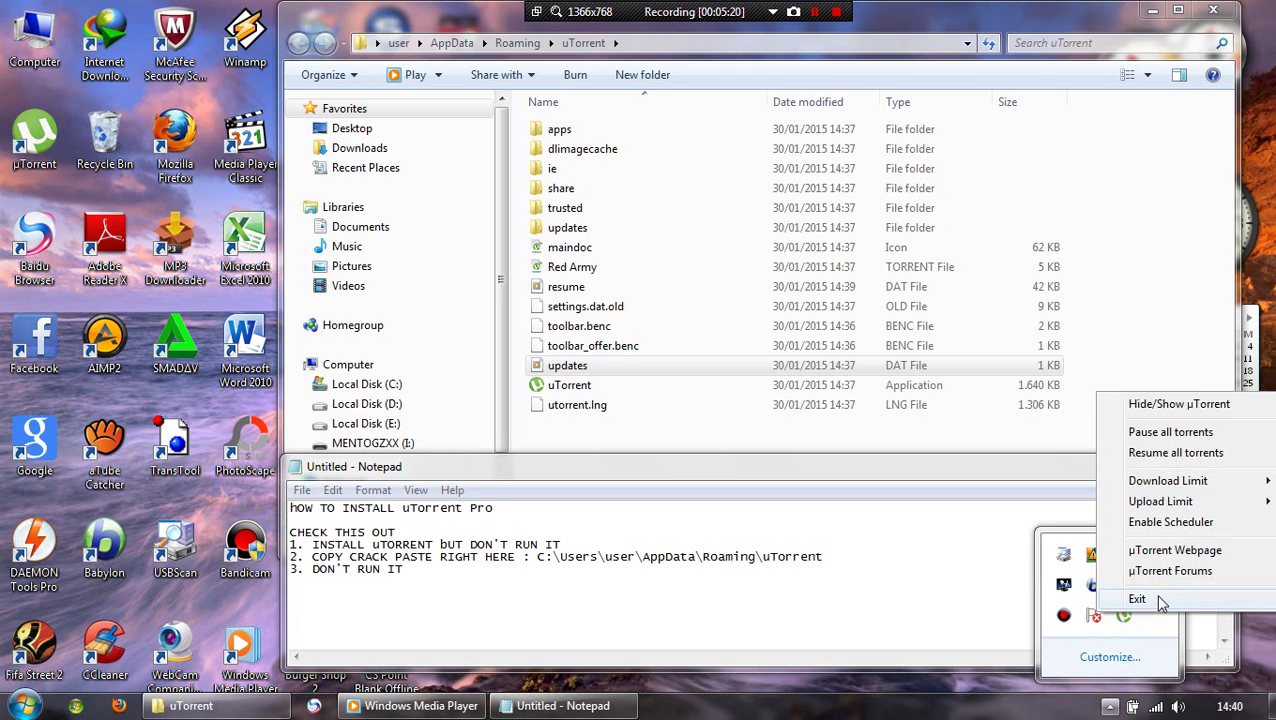
click(1139, 599)
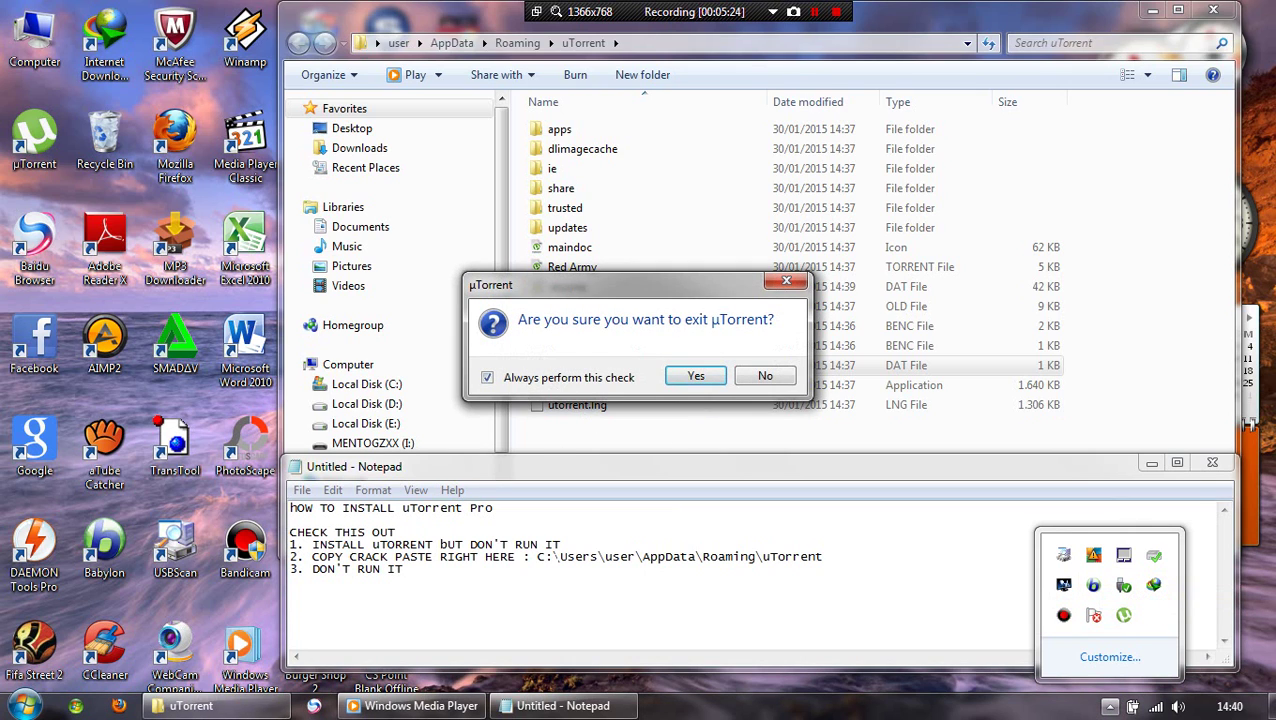
drag(608, 283, 629, 441)
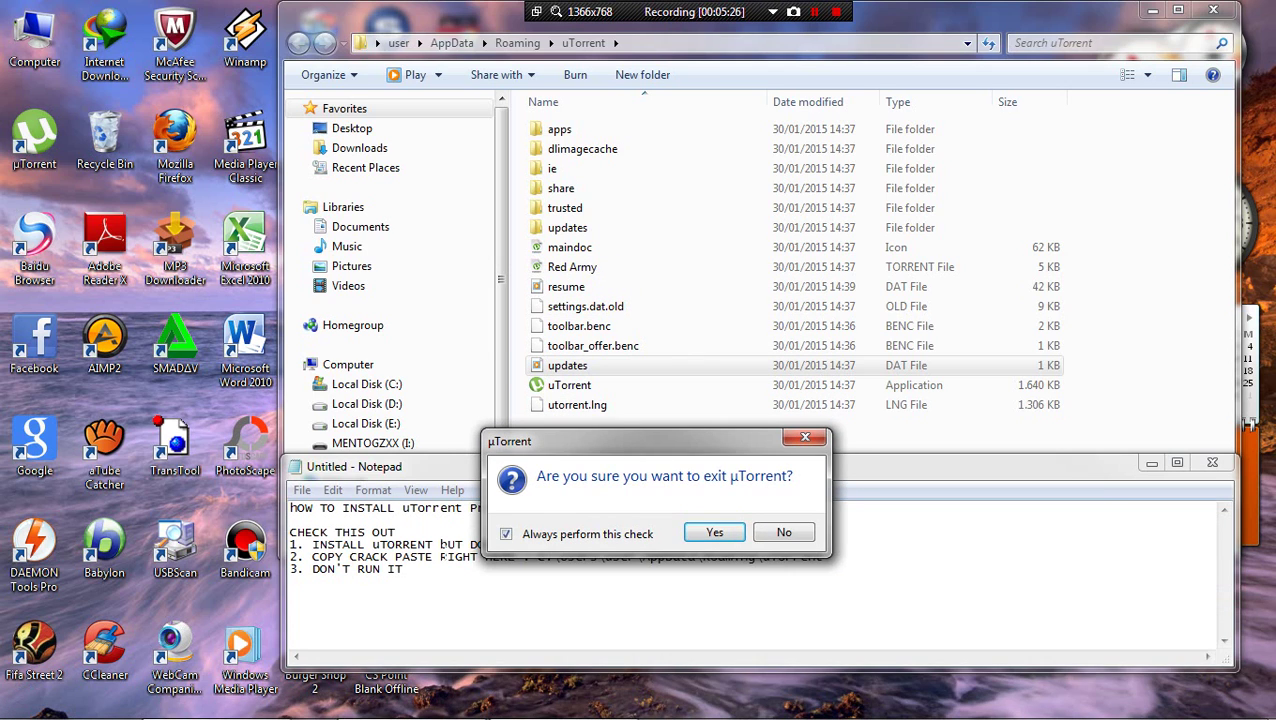
- Extend line 3 of the Notepad note with "YES I SURE EXIT TORRENT"
click(430, 570)
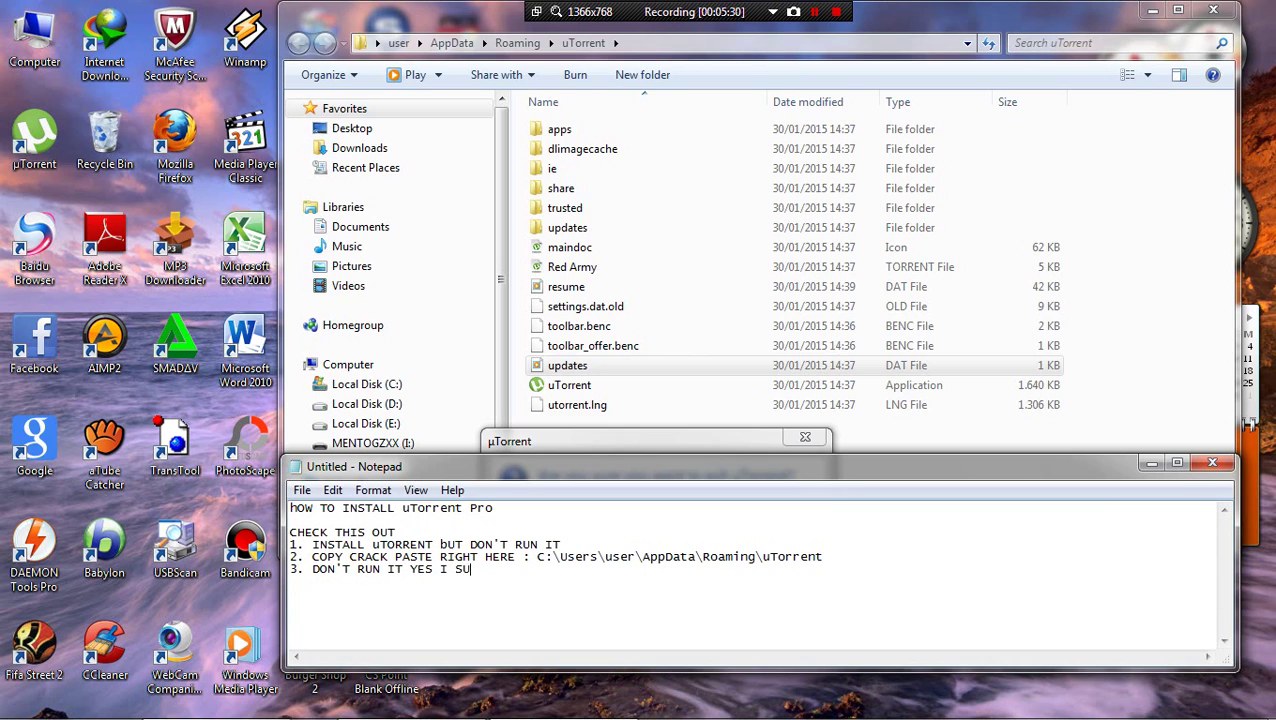
text(YES I SURE)
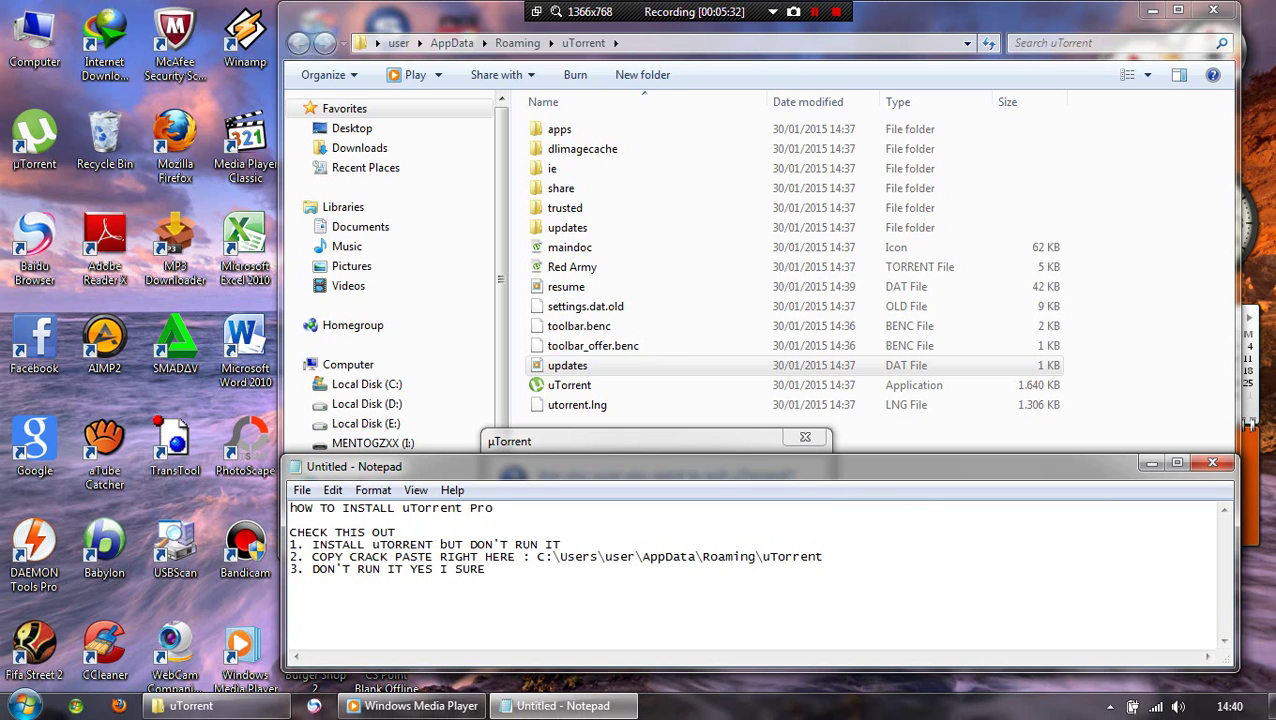
click(704, 441)
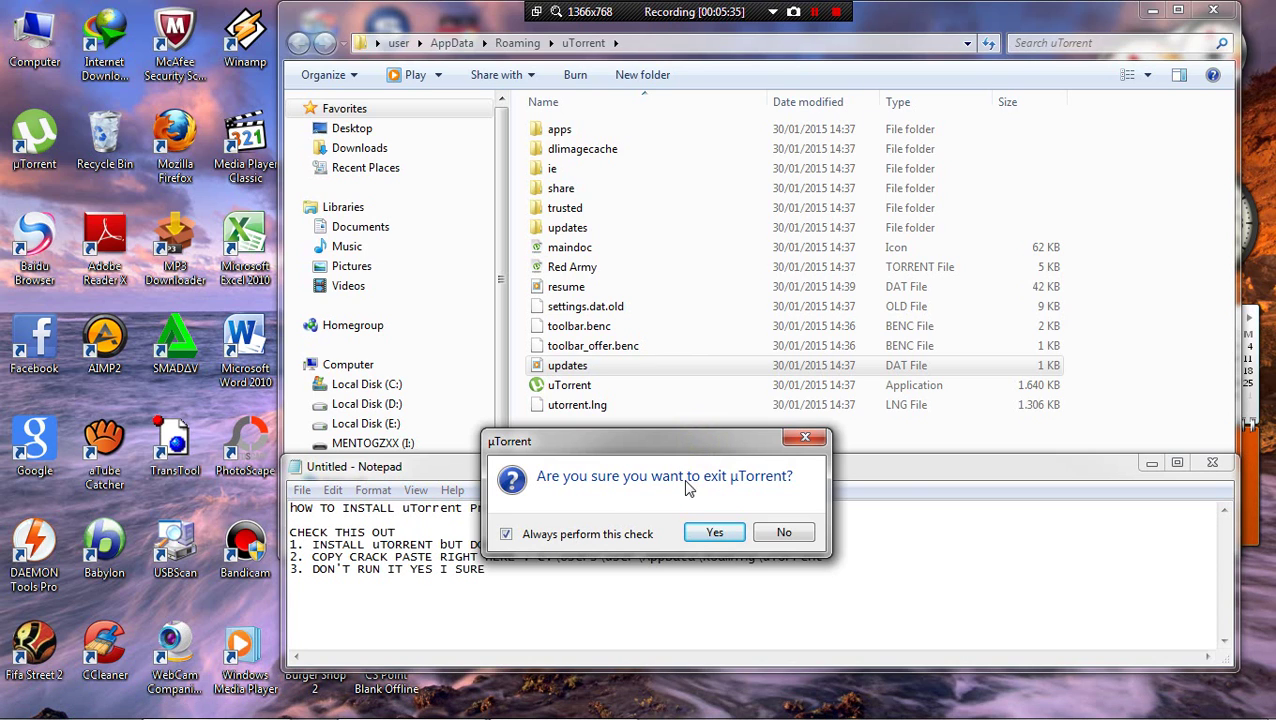
click(675, 580)
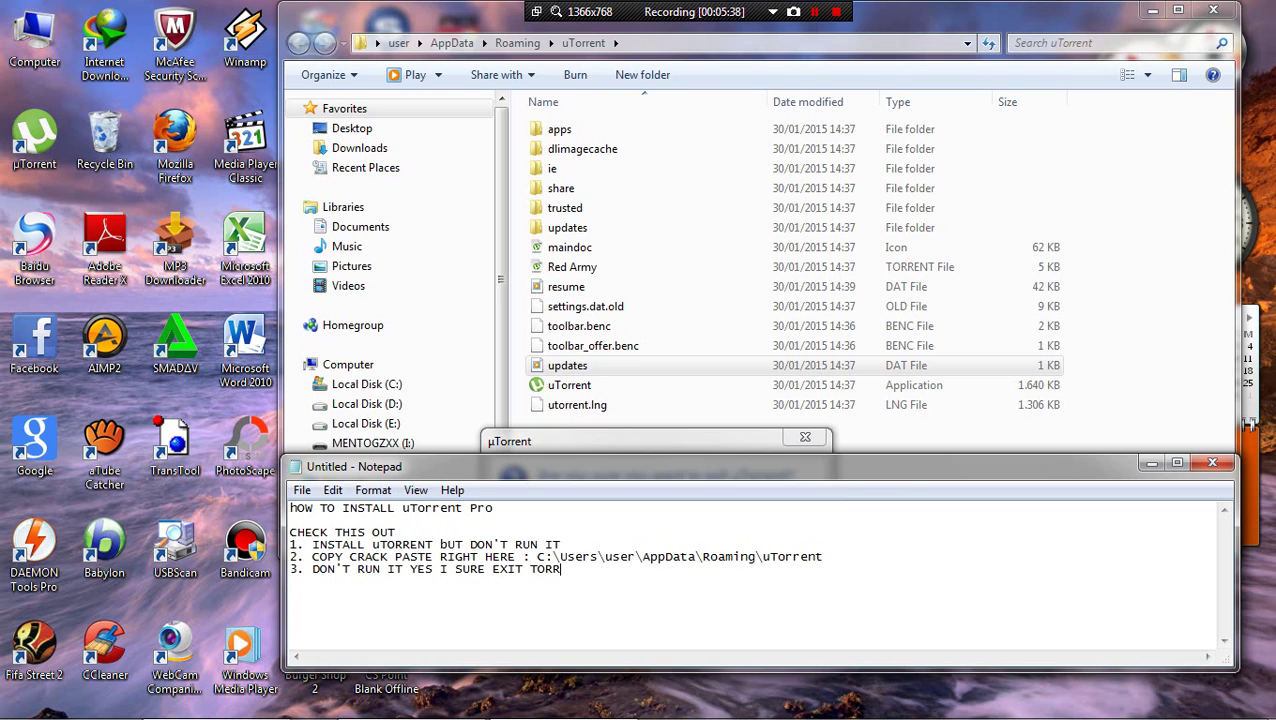
- Confirm exiting µTorrent and check the hidden notification icons
click(769, 445)
click(730, 530)
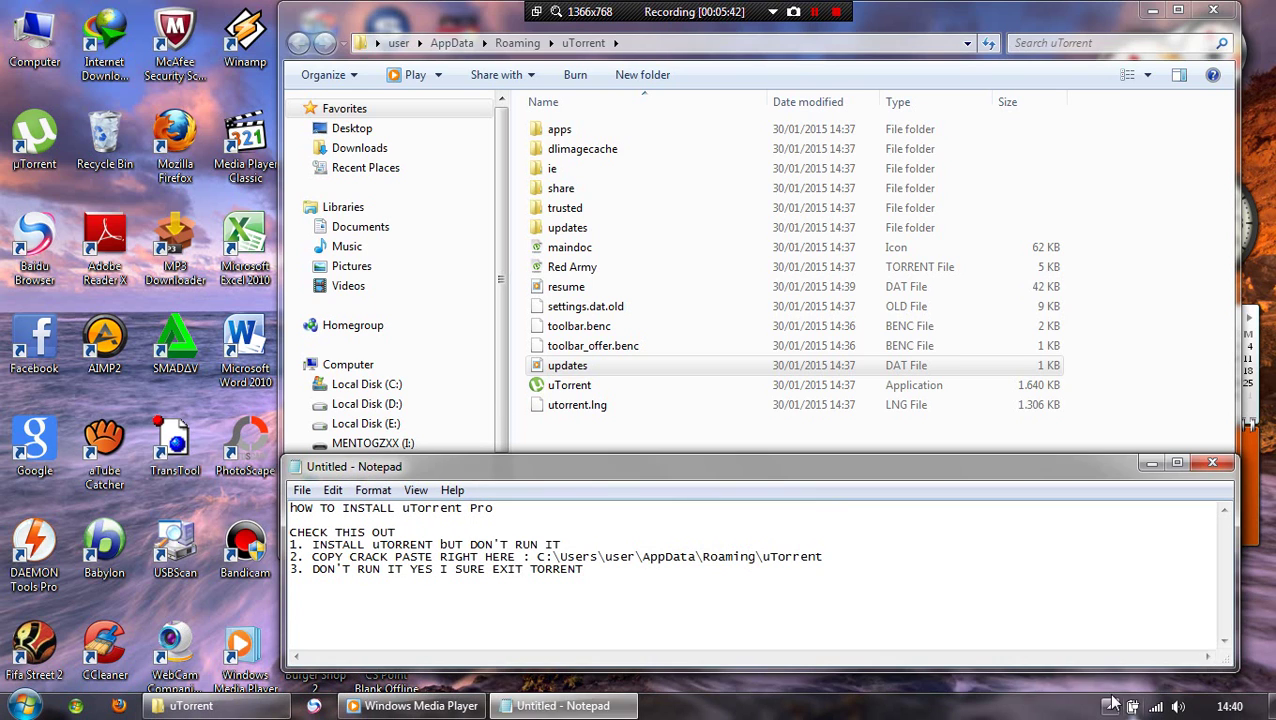
click(1110, 706)
click(812, 710)
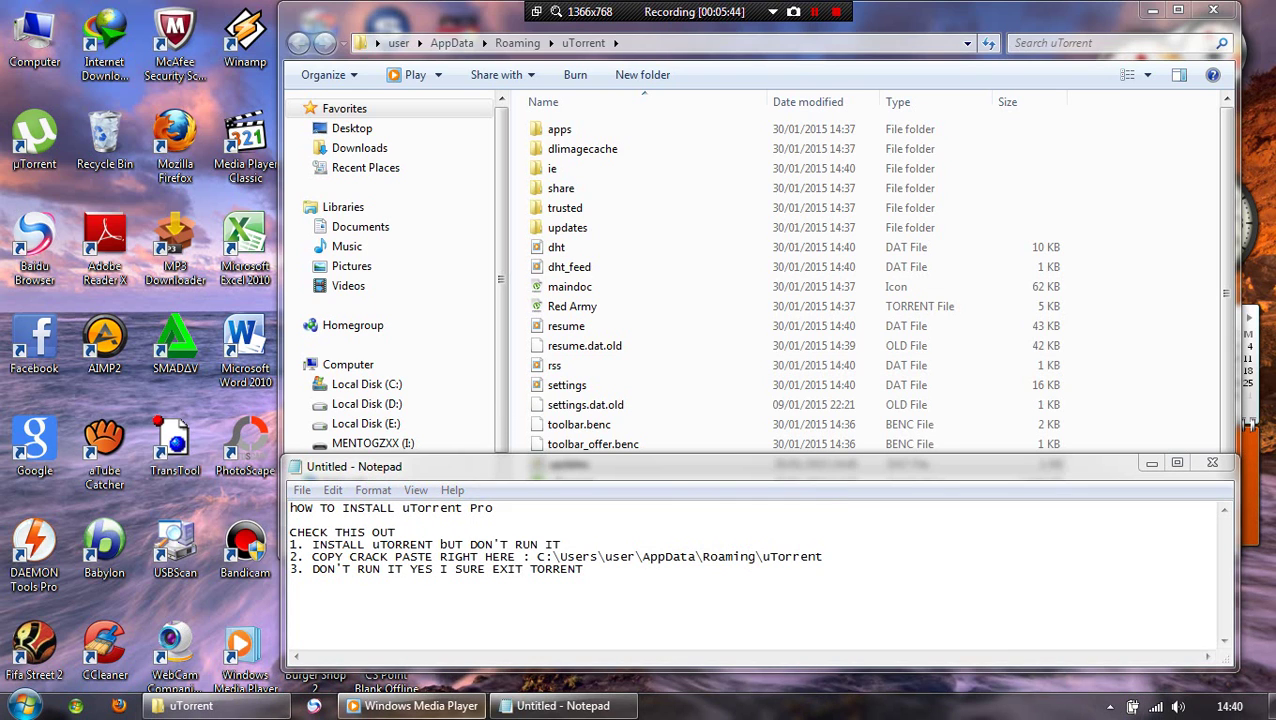
- Open the Crack subfolder of the µTorrent Pro 3.4.2 Build 37951 folder on the MENTOGZXX (I:) drive
click(190, 706)
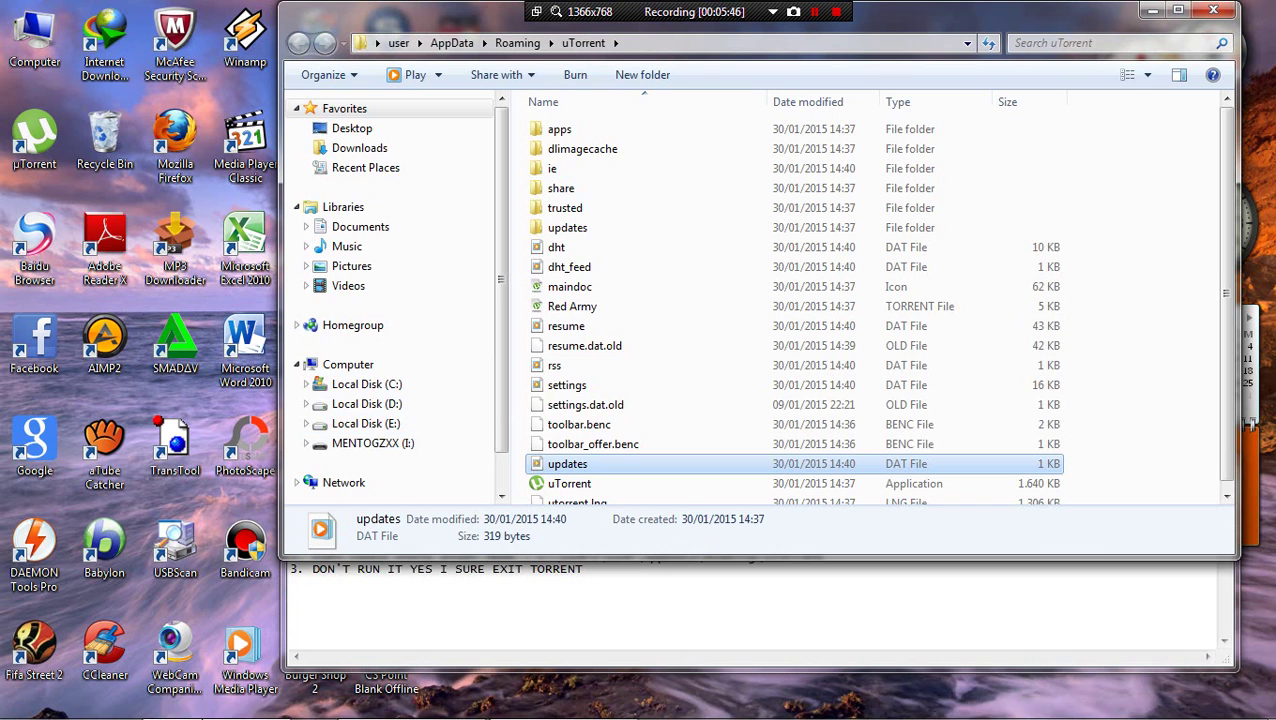
click(30, 60)
double_click(30, 55)
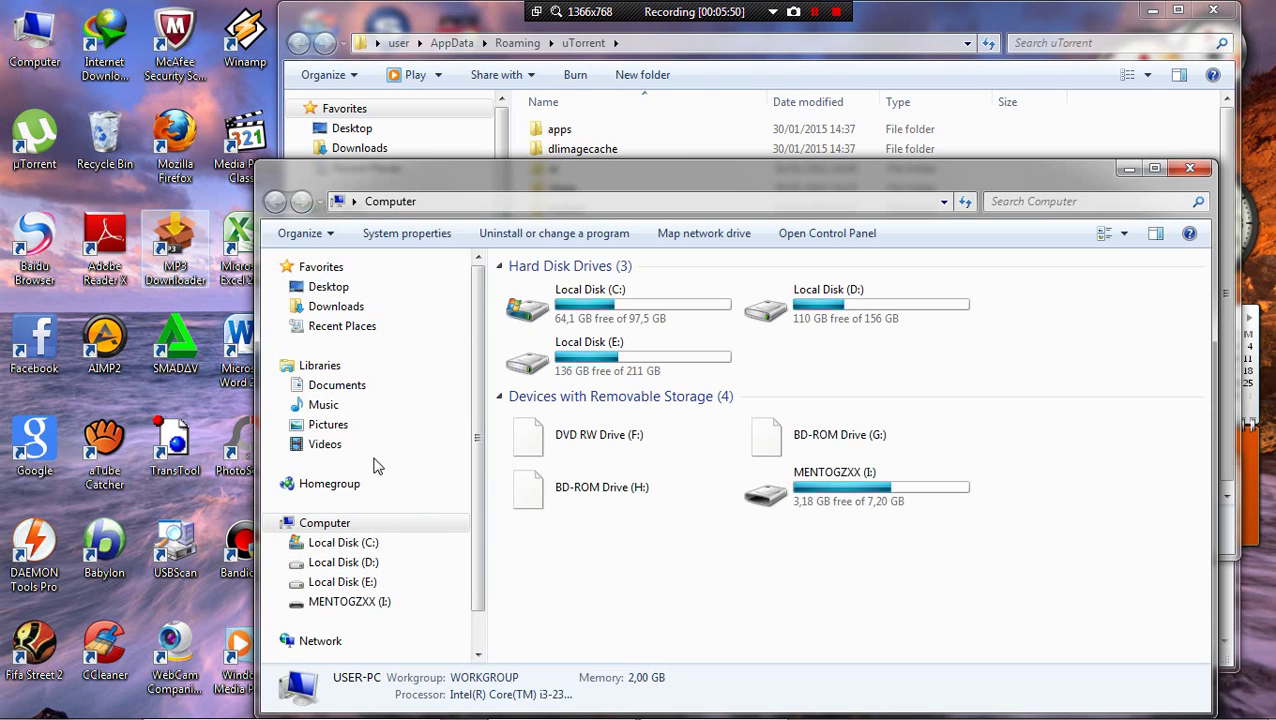
click(430, 602)
double_click(569, 292)
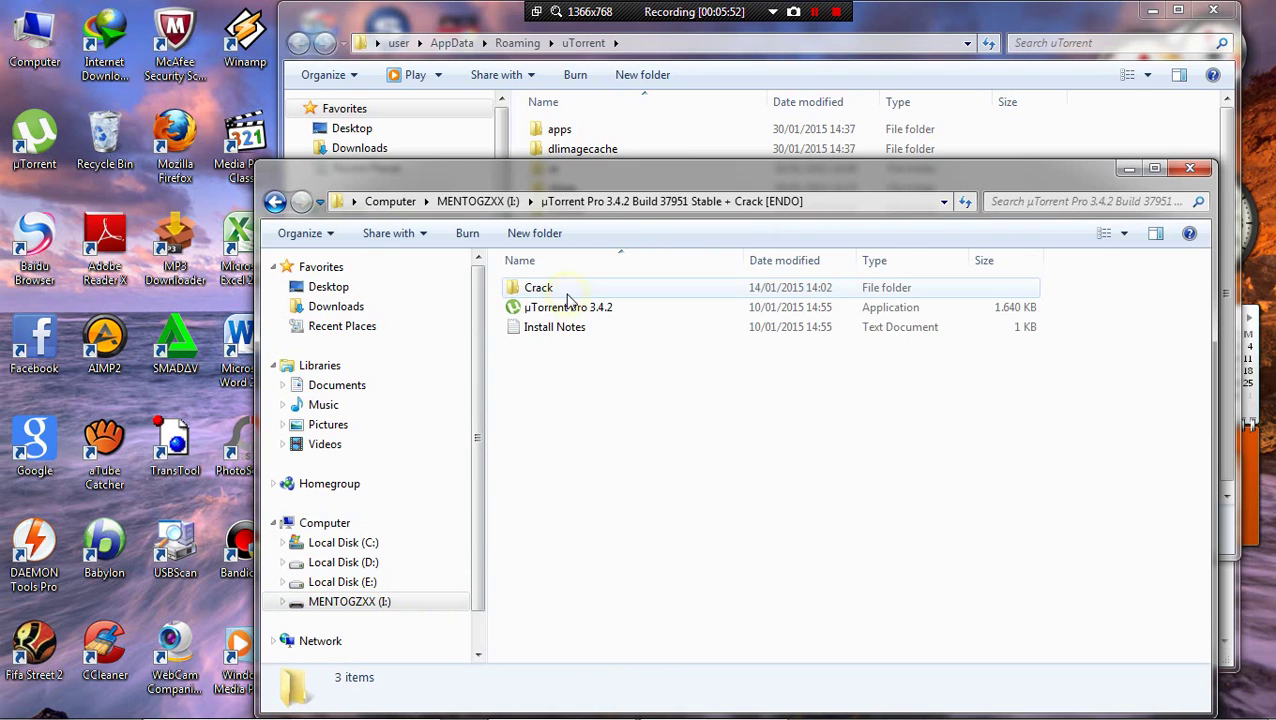
double_click(569, 292)
- Permanently delete the Crack file folder located next to the Crack application
click(566, 288)
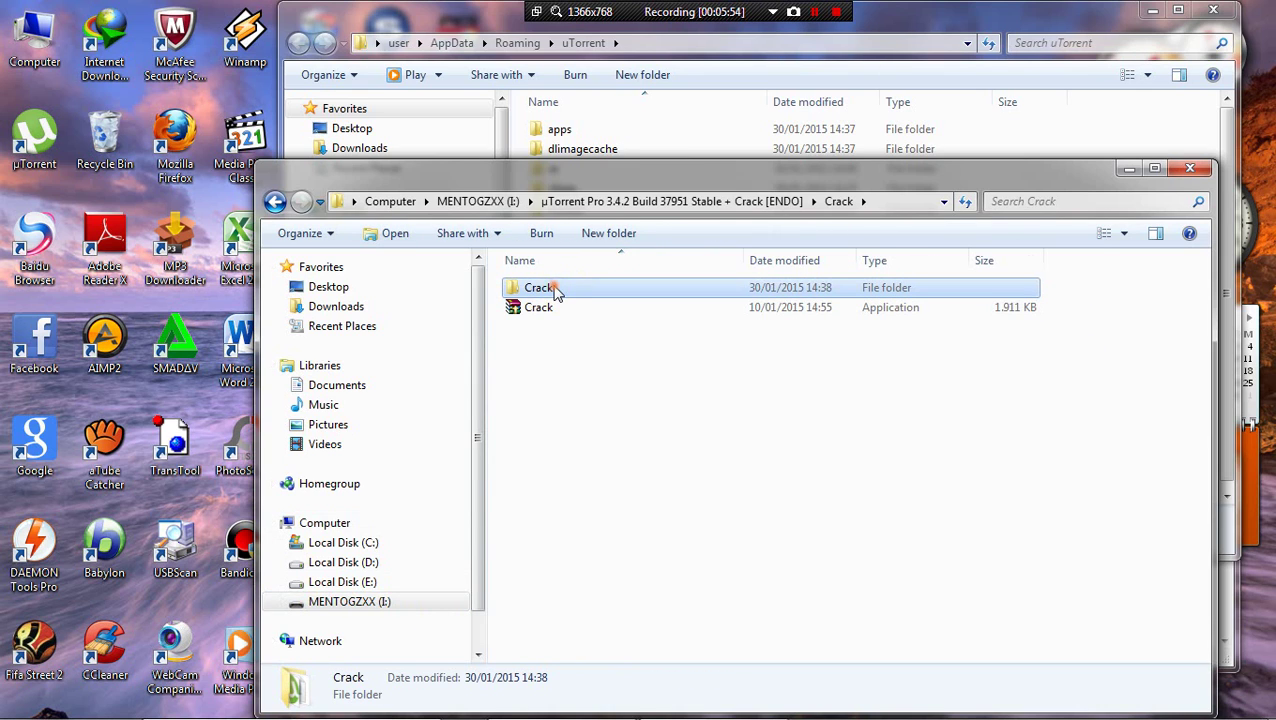
right_click(556, 288)
click(612, 648)
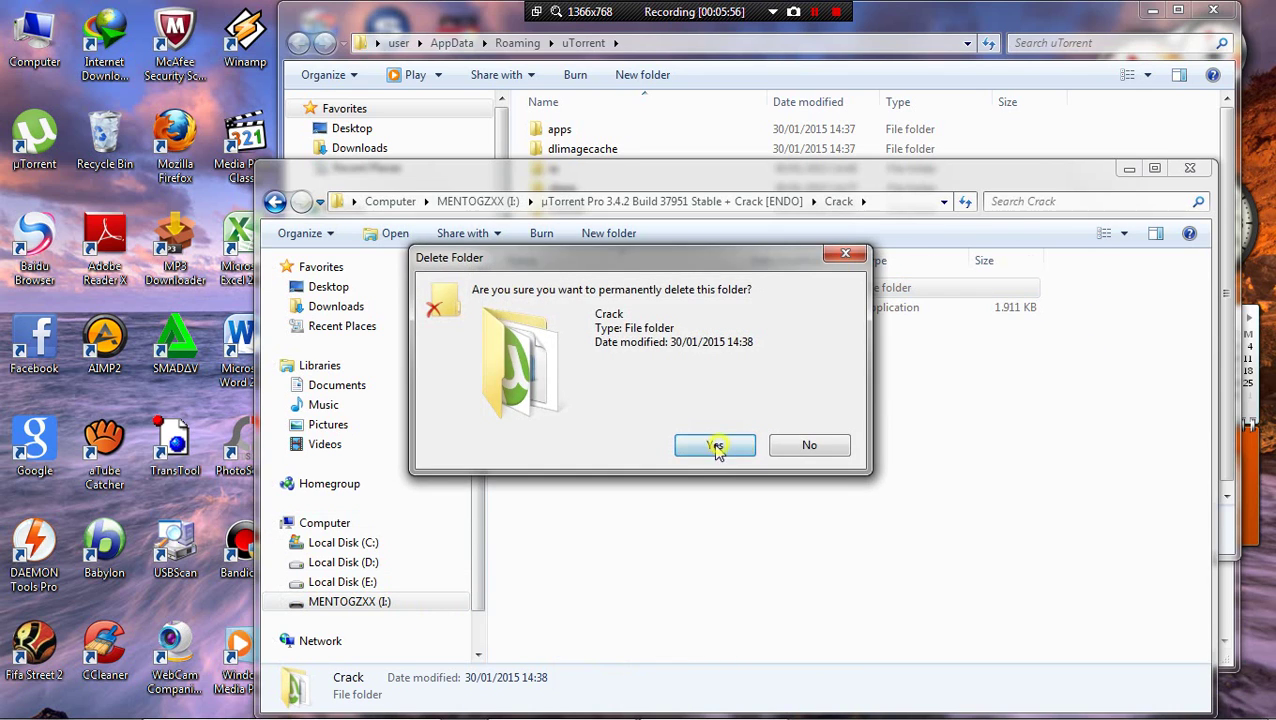
click(715, 444)
- Extract the self-extracting Crack application into a Crack\ subfolder
click(617, 288)
right_click(617, 288)
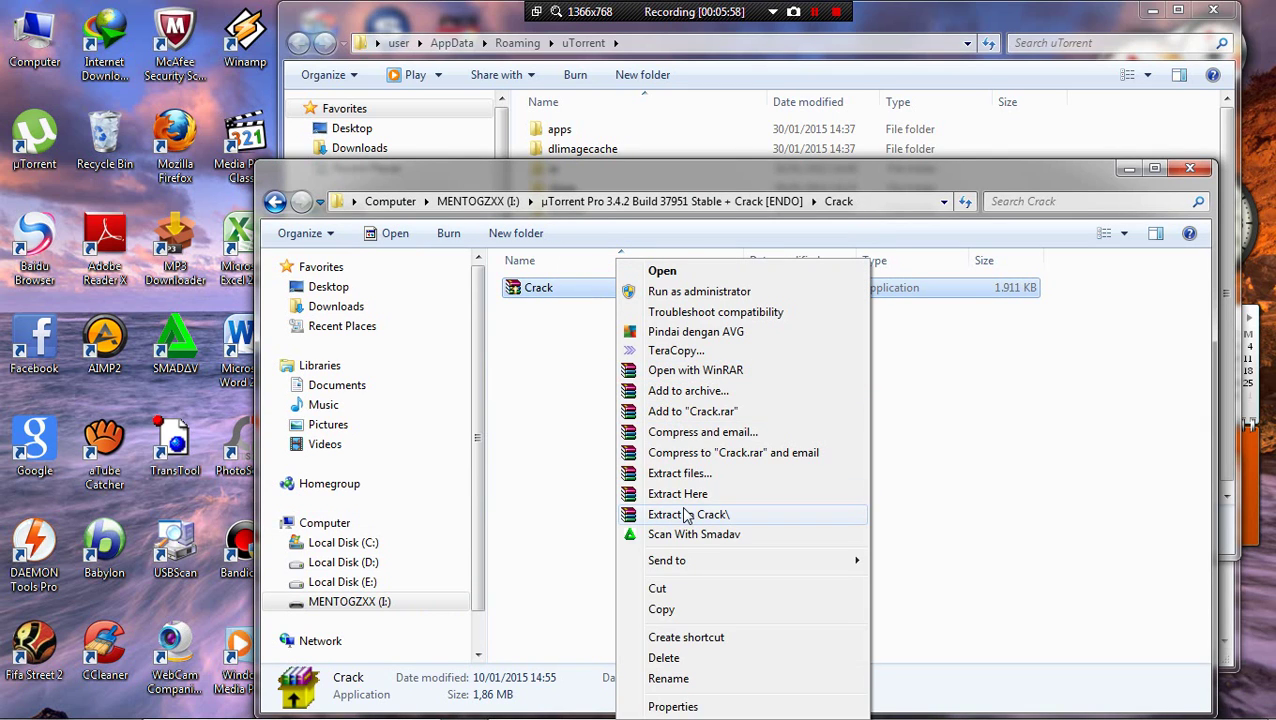
click(735, 513)
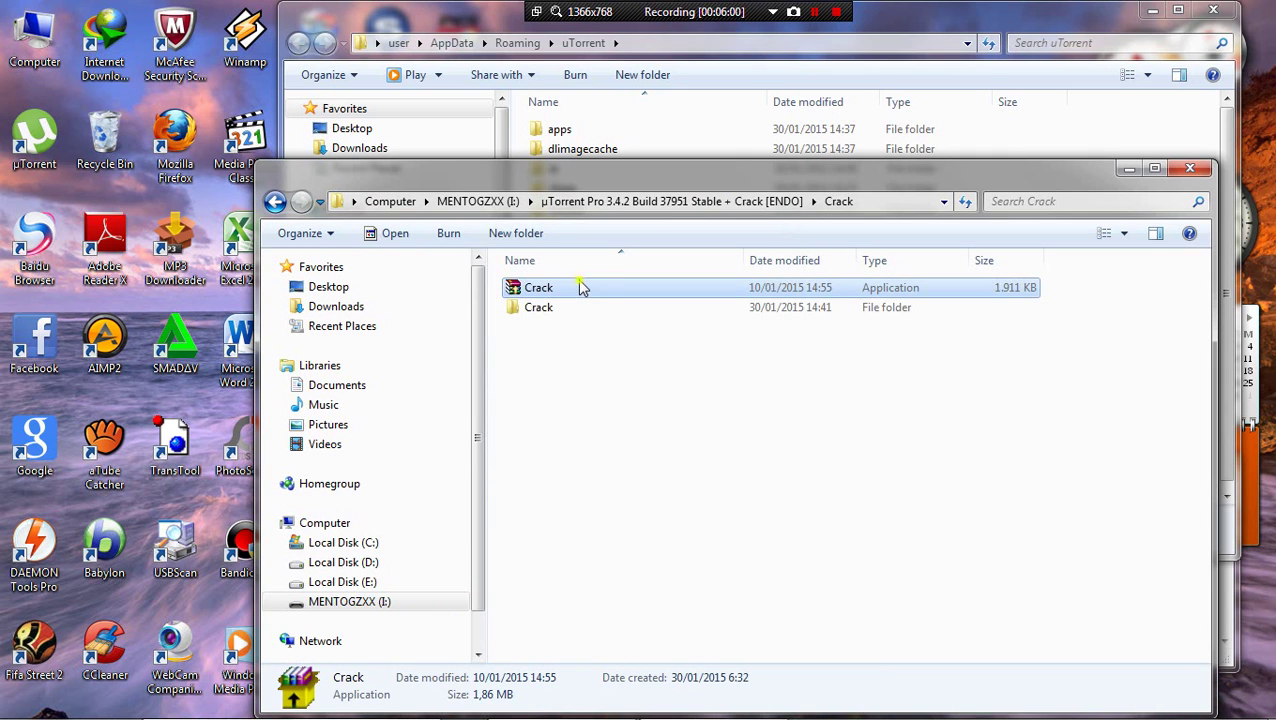
- Cut the settings and uTorrent files from the extracted Crack folder
double_click(590, 311)
drag(584, 372, 630, 290)
right_click(630, 290)
click(666, 469)
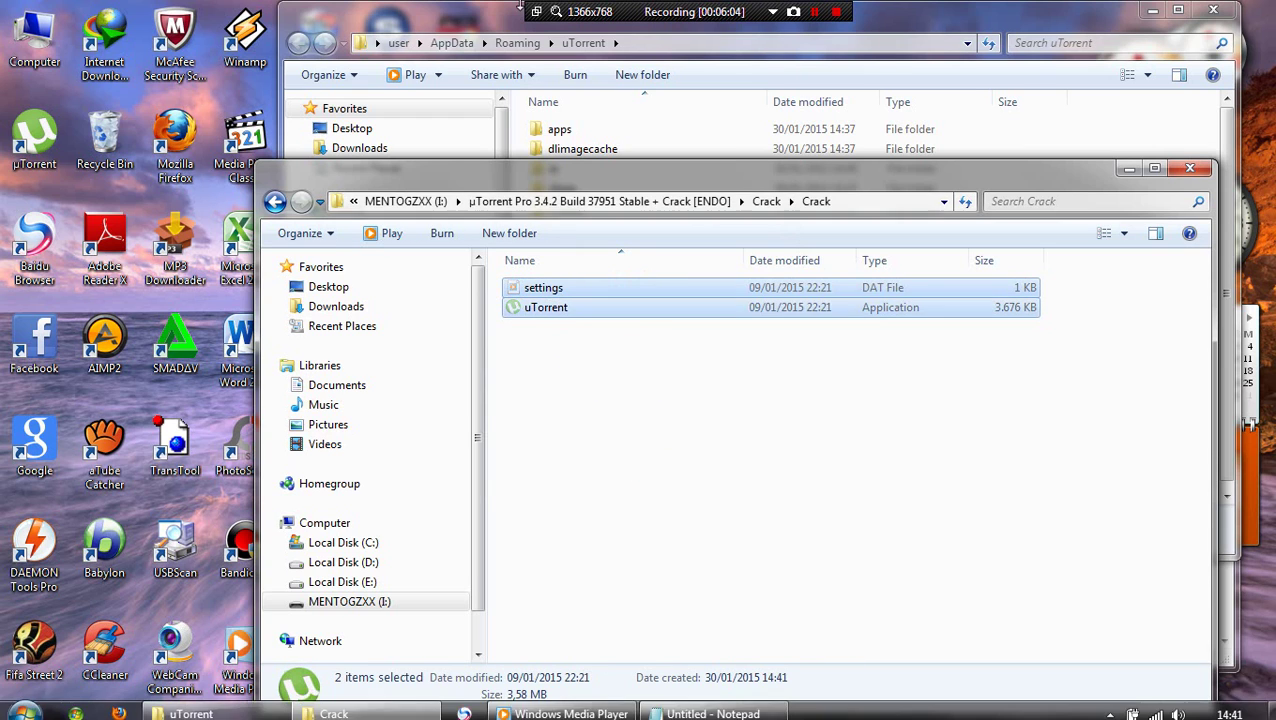
- Paste the cut files into the AppData\Roaming\uTorrent folder, replacing the existing settings and uTorrent files
click(491, 24)
right_click(1120, 368)
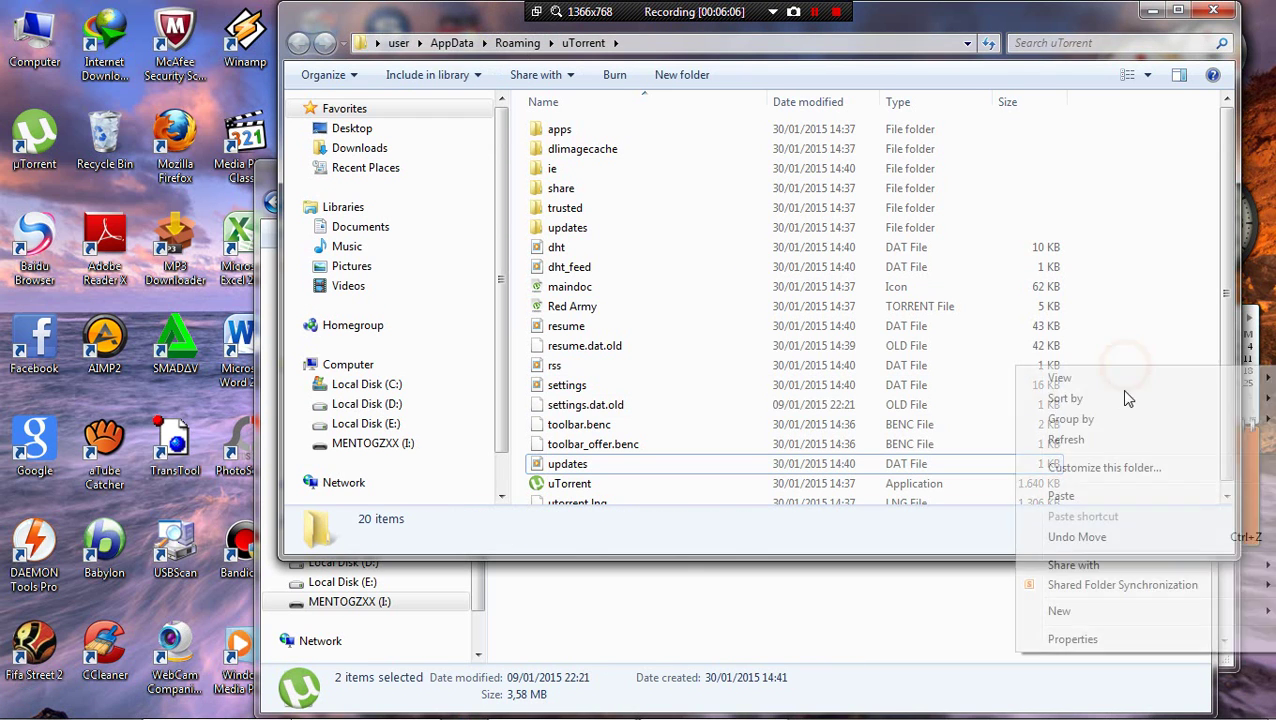
click(1075, 496)
click(1110, 581)
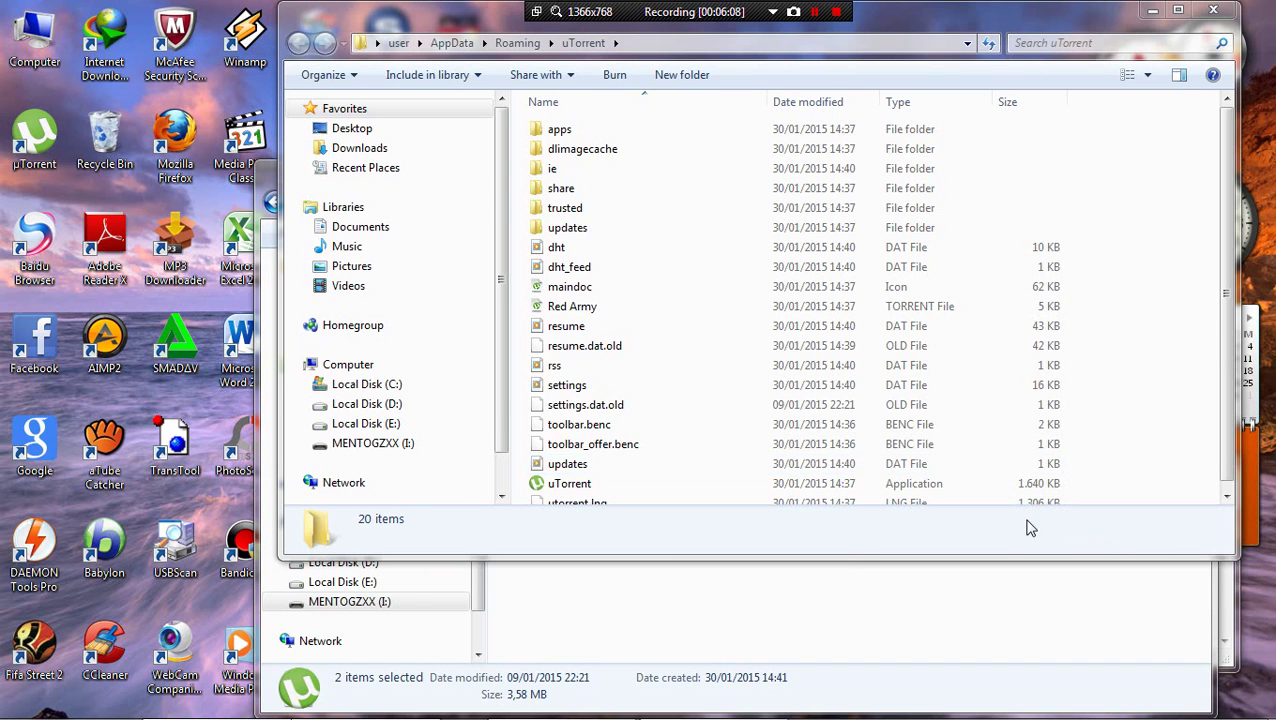
click(530, 285)
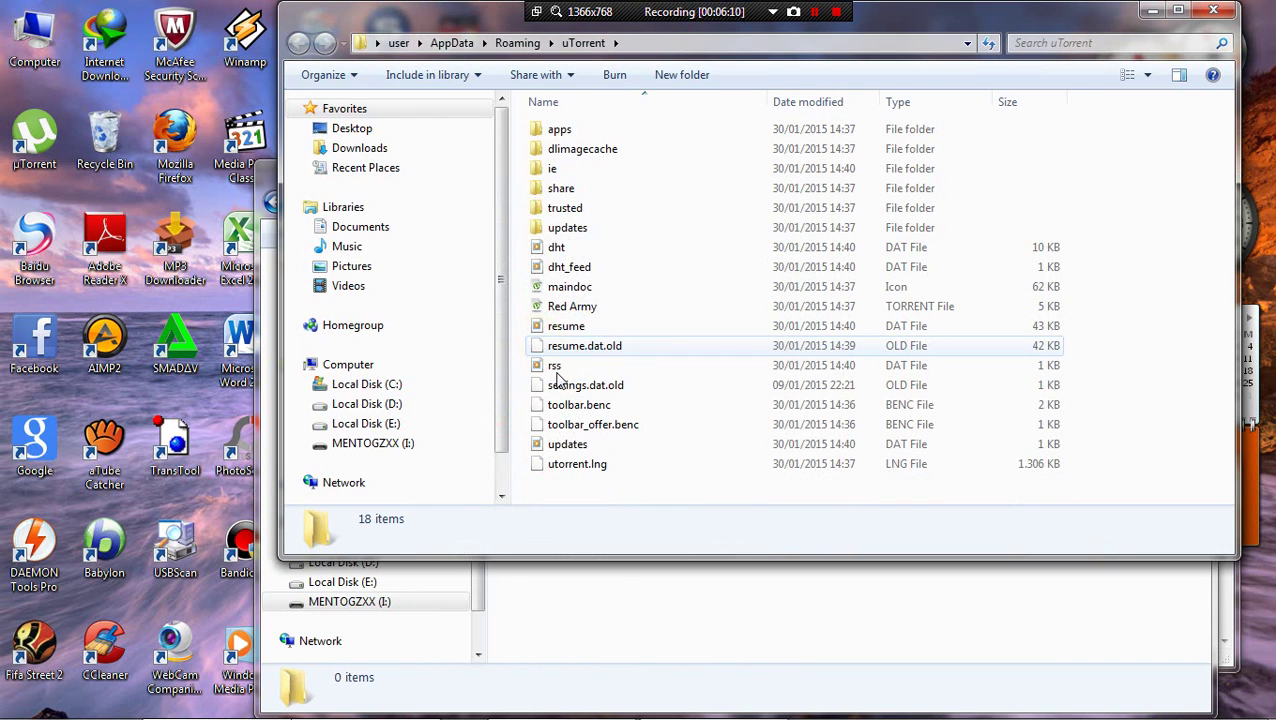
- Close both folder windows and add the line "4. NOW CHECK uTORRENT" to the Notepad note
click(1212, 12)
click(1193, 170)
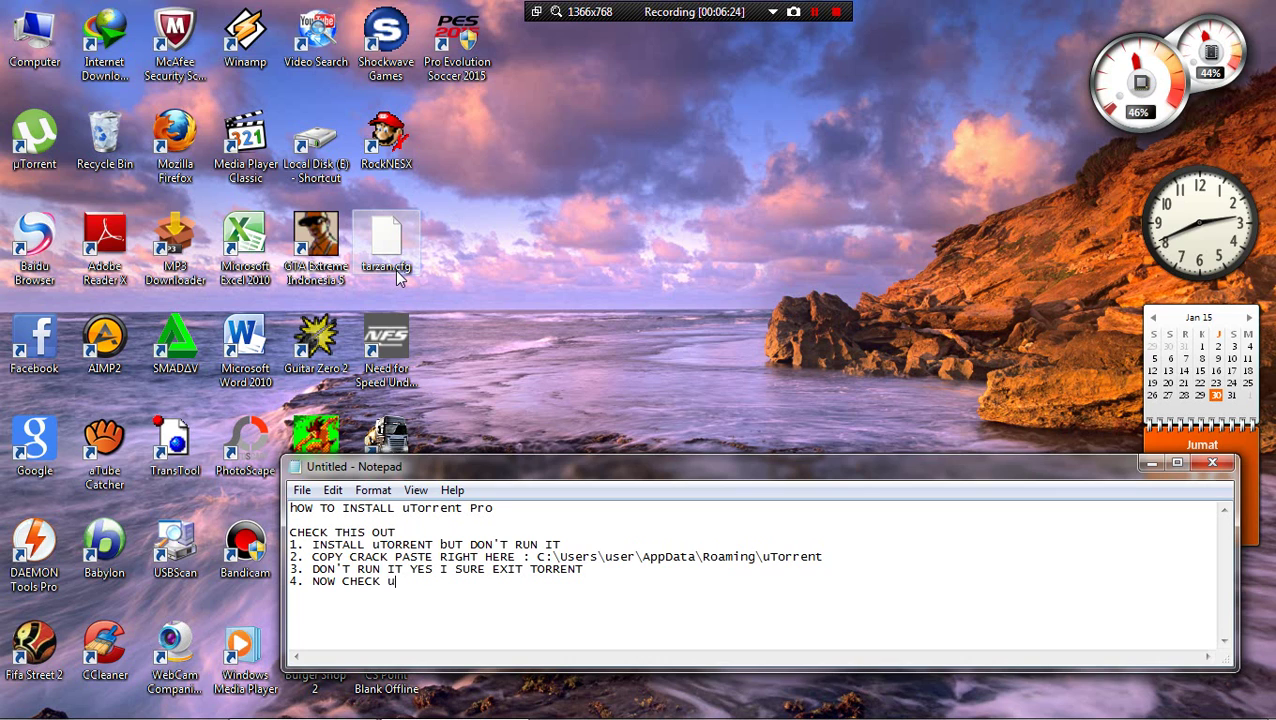
text(TORRENT)
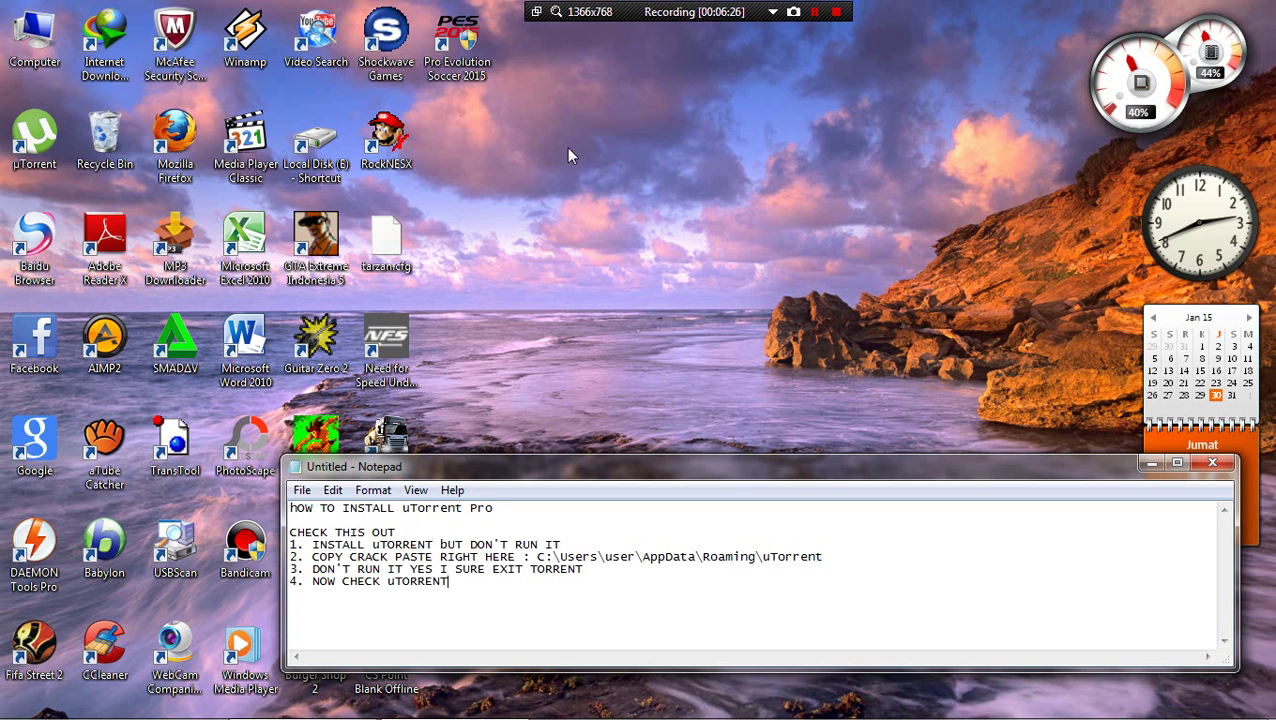
- Launch µTorrent and arrange its window behind the Notepad note with the version title showing
click(33, 143)
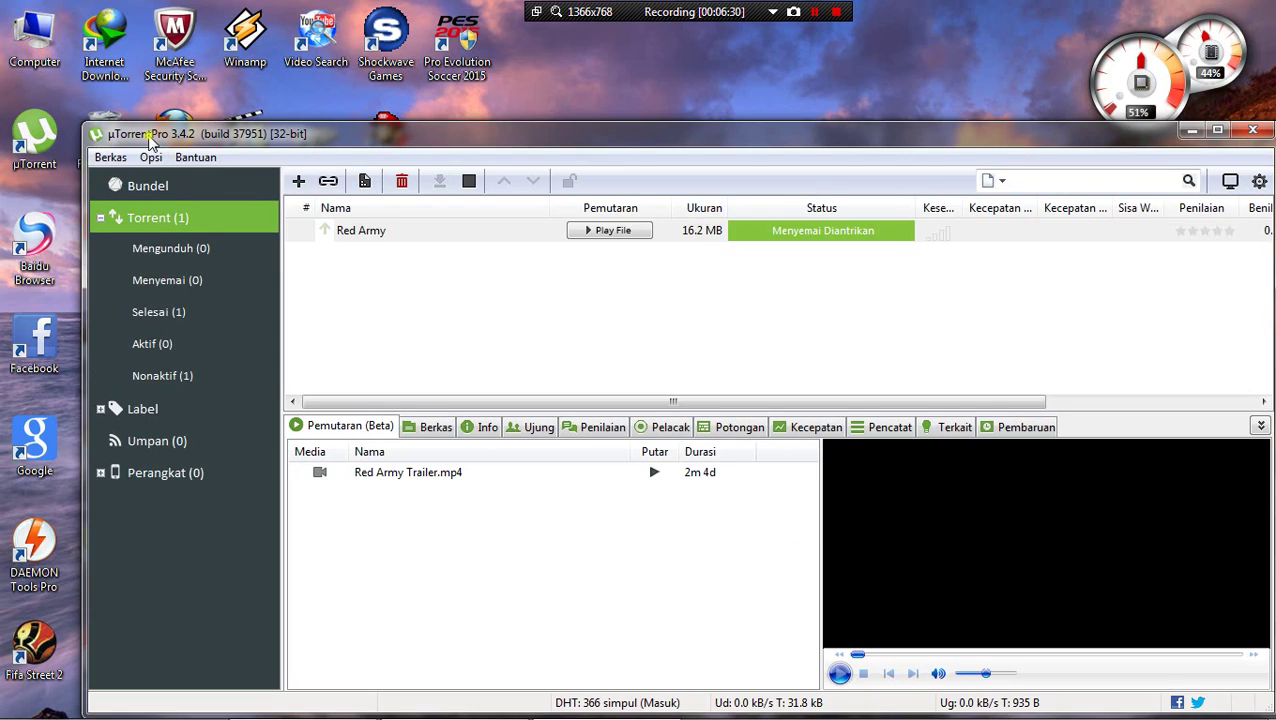
drag(150, 142, 156, 102)
mouse_move(547, 708)
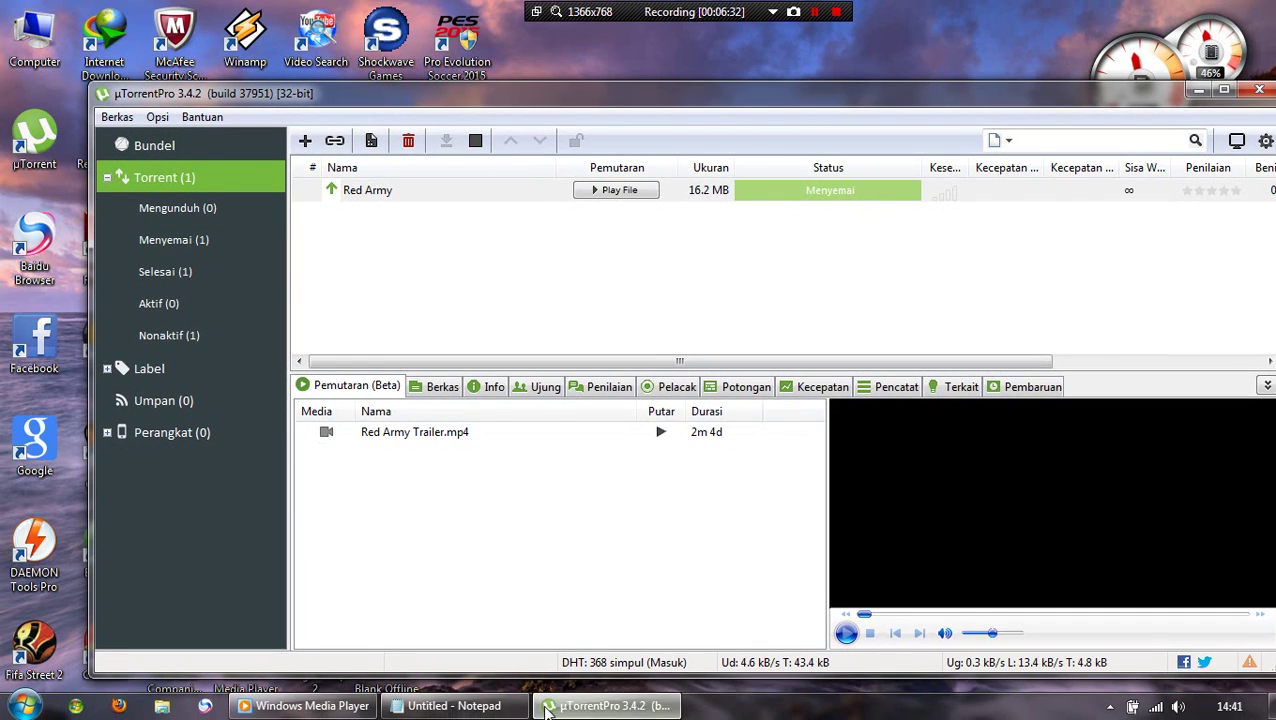
click(505, 705)
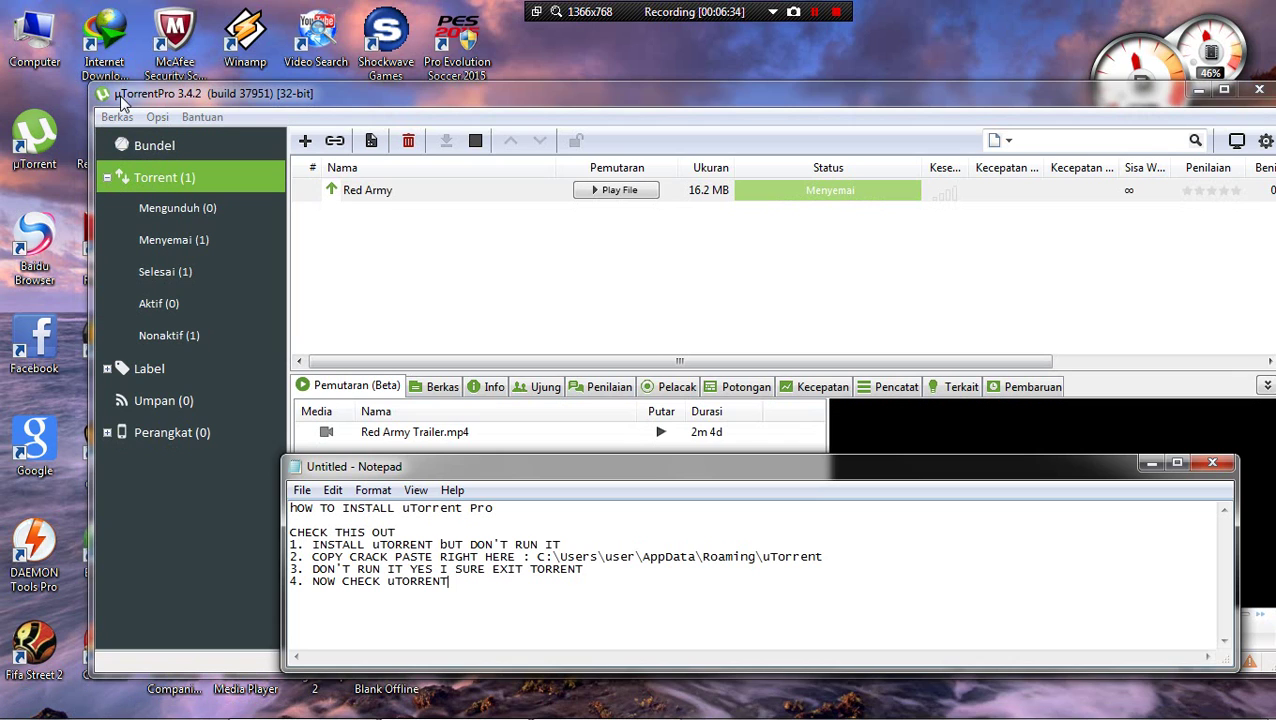
drag(120, 98, 126, 98)
- Add note lines "5. SEE uTORRENT Pro 3.4.2", "6. NOW HOW TO USE uTORRENT" and "7. CHECK THIS OUT"
click(410, 706)
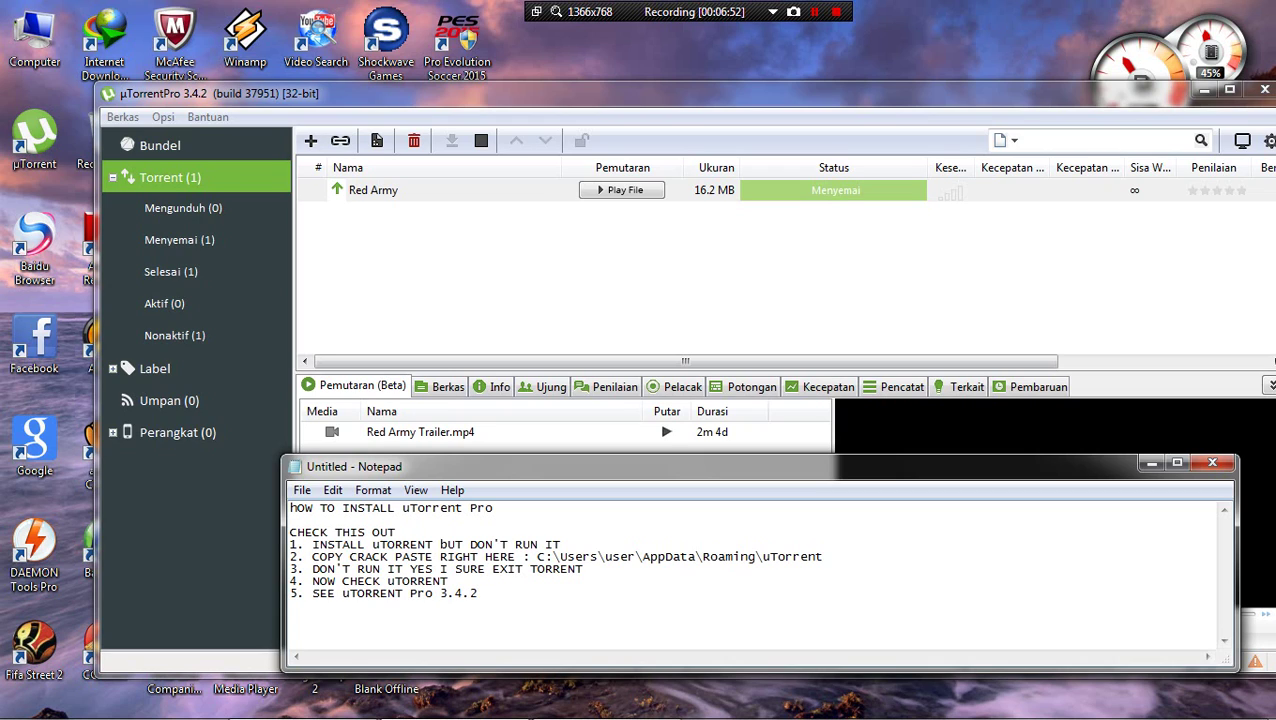
text(6. NOW HO)
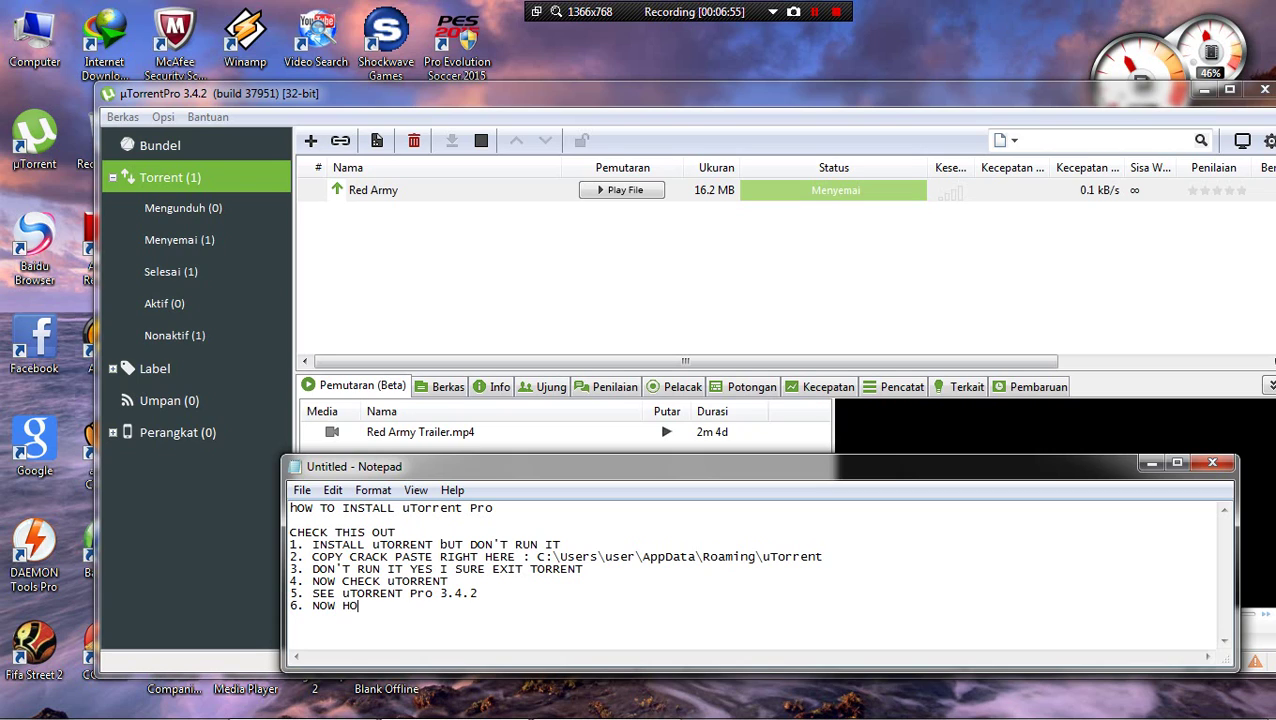
text(W TO USE u)
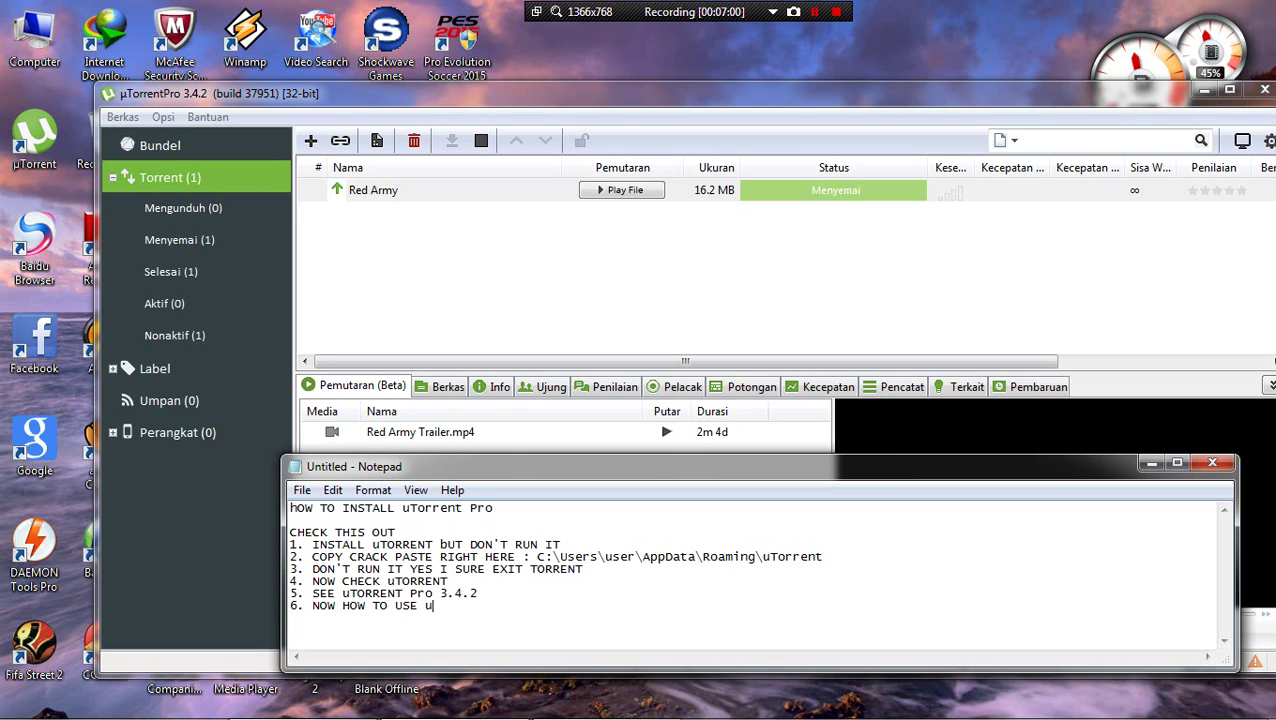
text(TORRE N)
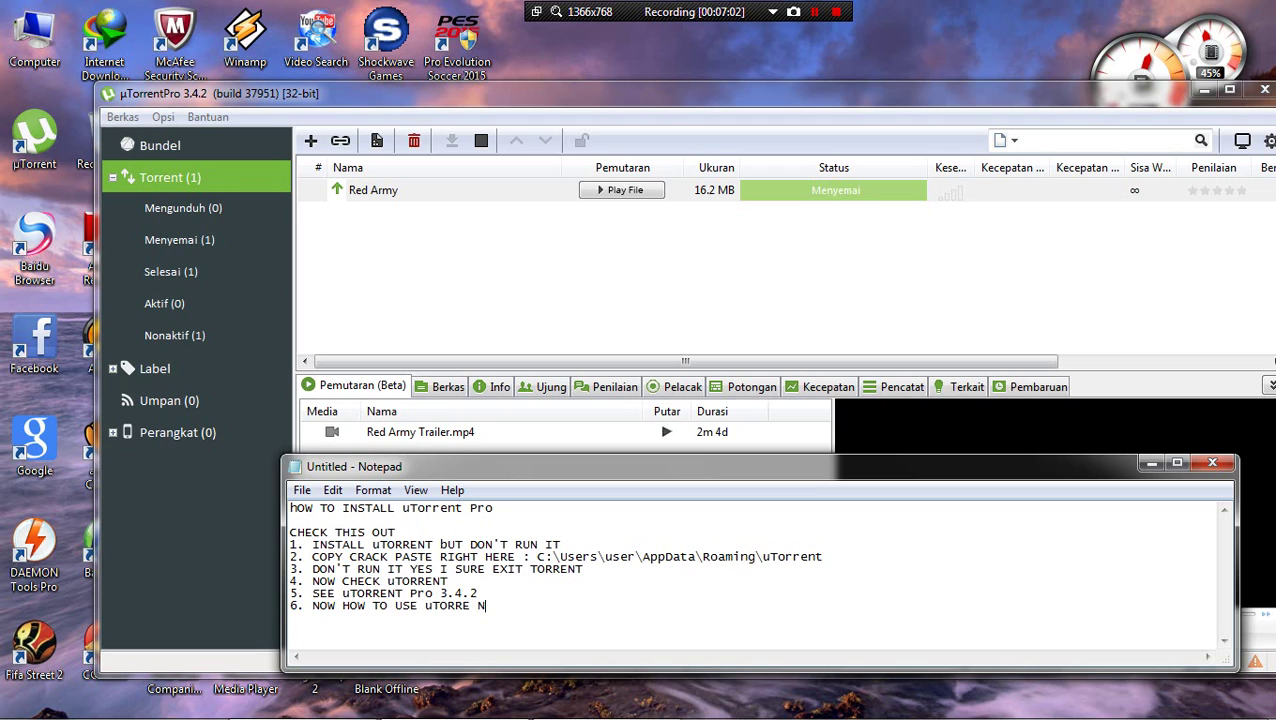
text(T)
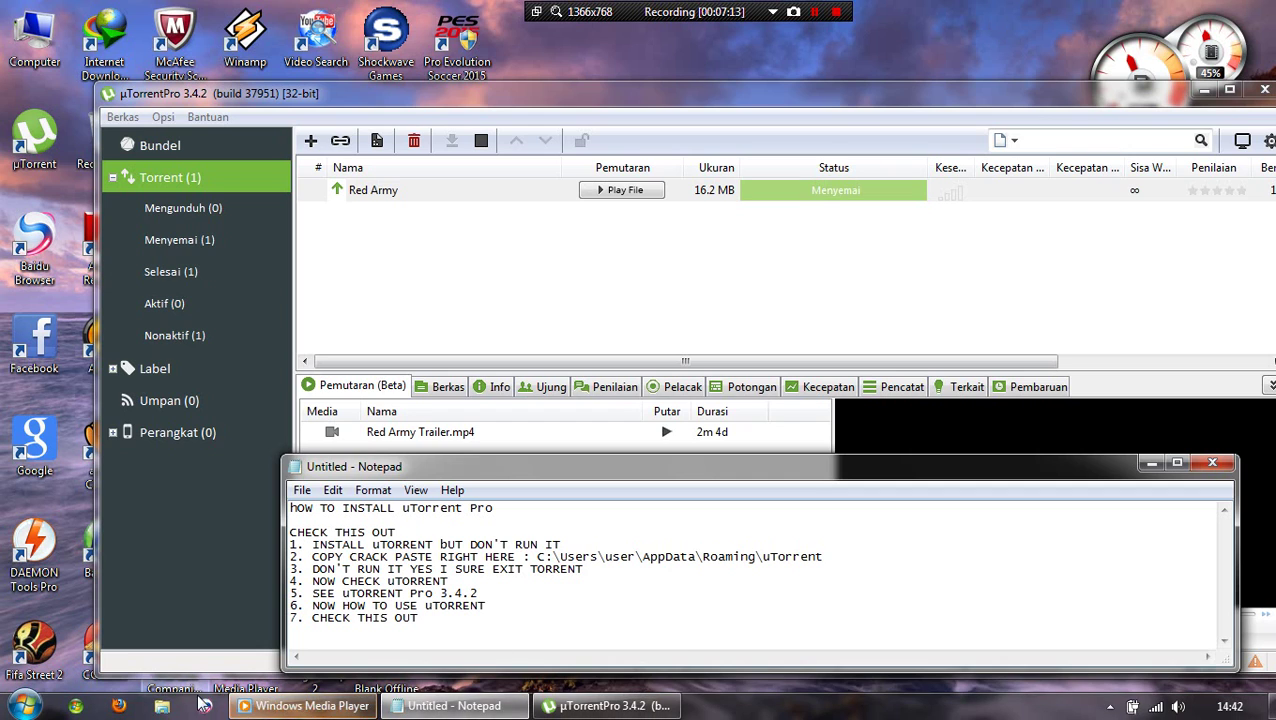
- Switch to Baidu Browser and go to kickass.so
click(202, 706)
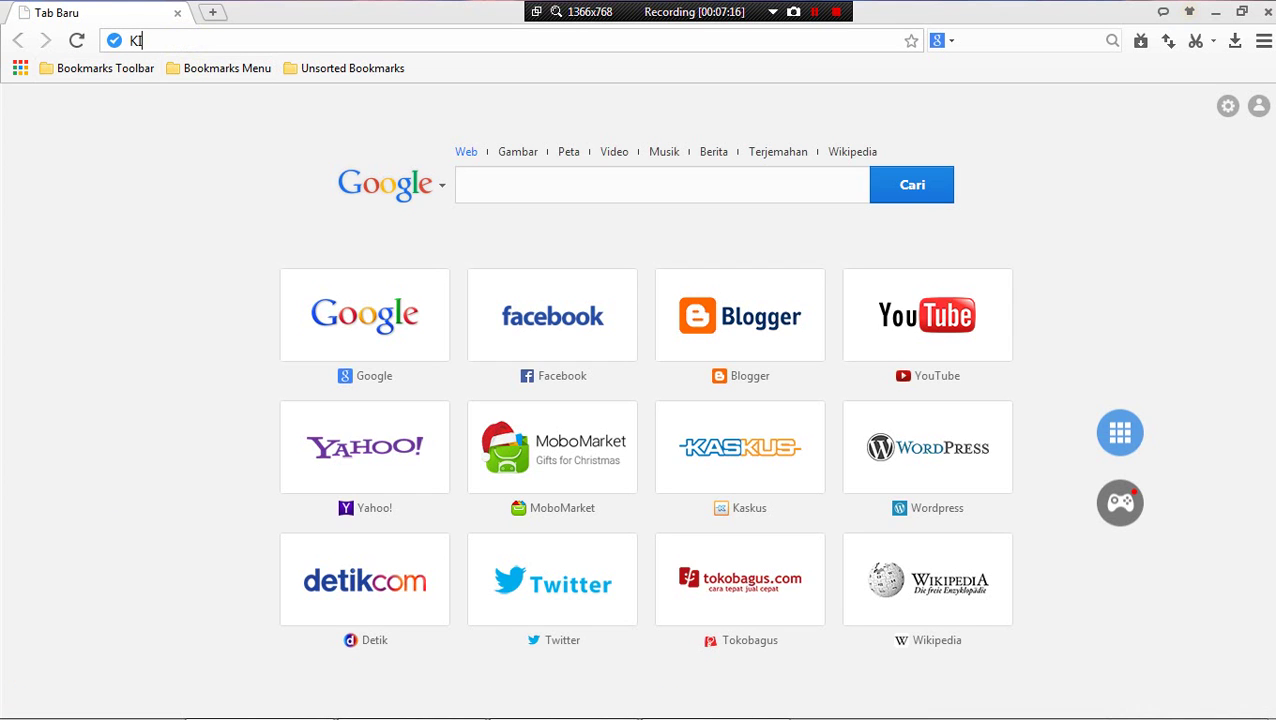
text(KICKASS.)
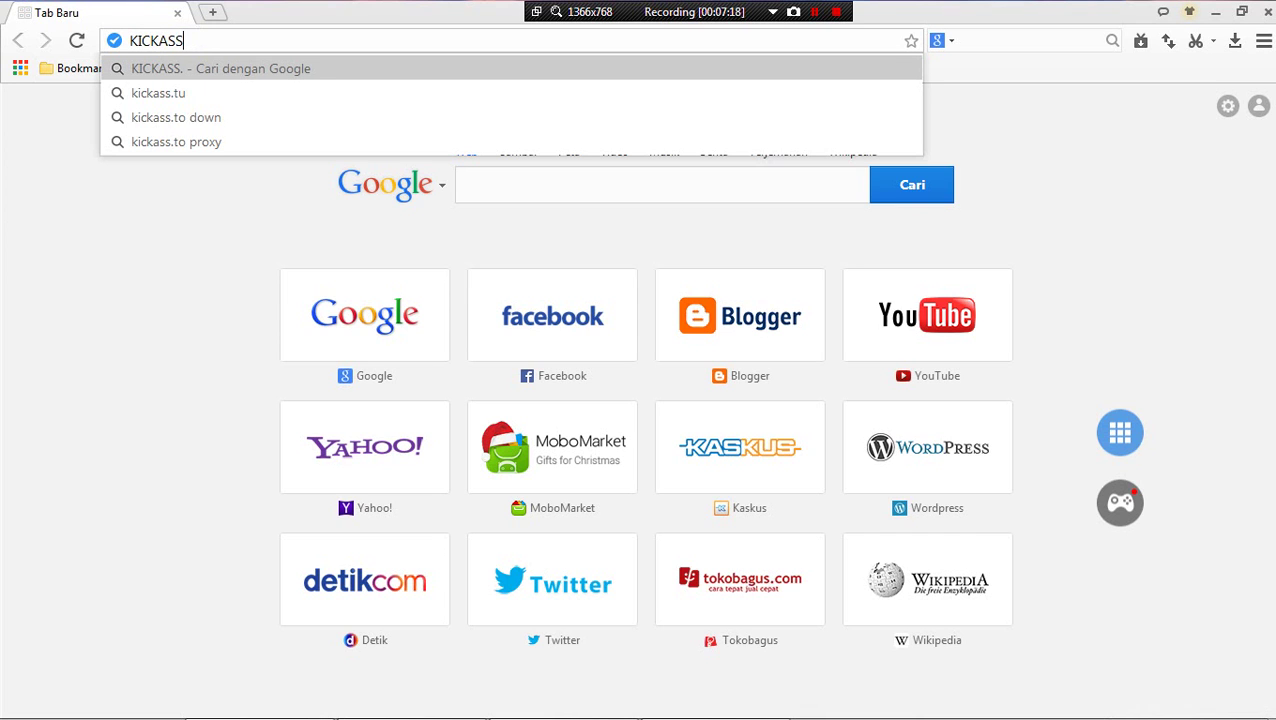
text(SO)
key(Return)
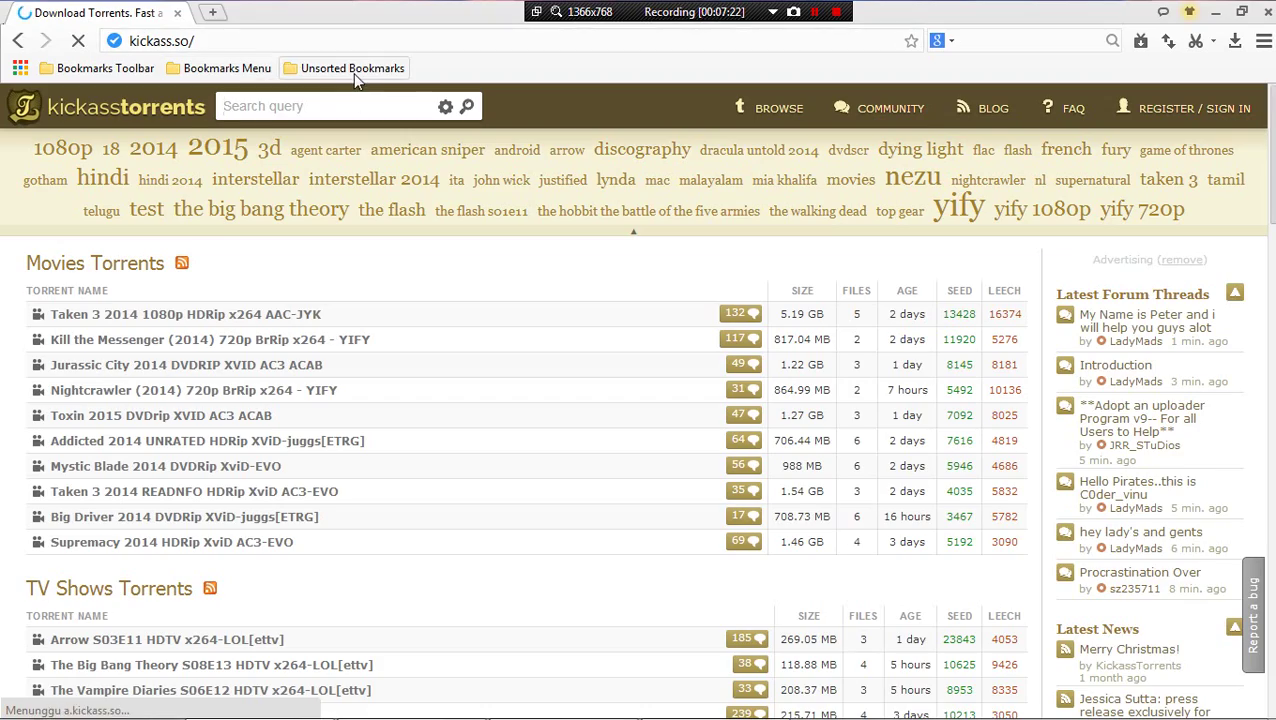
- Open the Internet Download Manager (IDM) 6.21 Build 19 entry from Applications Torrents in a new tab and view it
scroll(332, 400, down, 3)
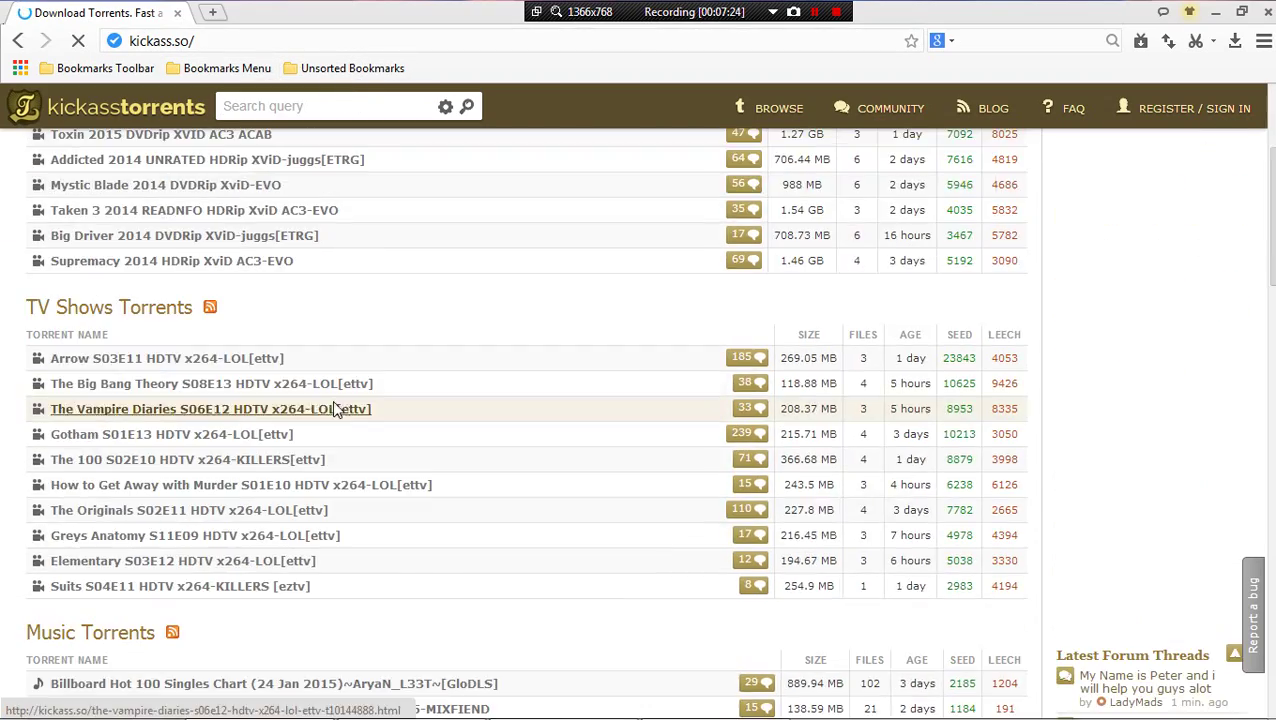
scroll(197, 399, down, 6)
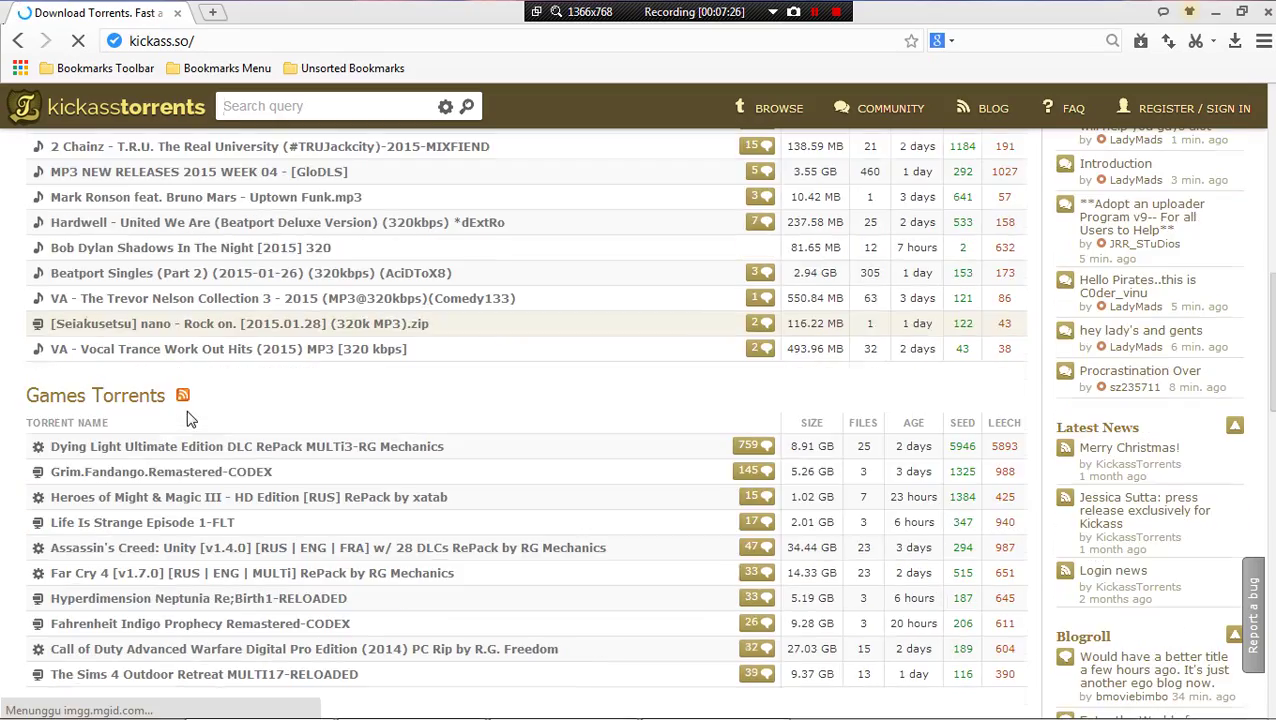
scroll(192, 421, down, 10)
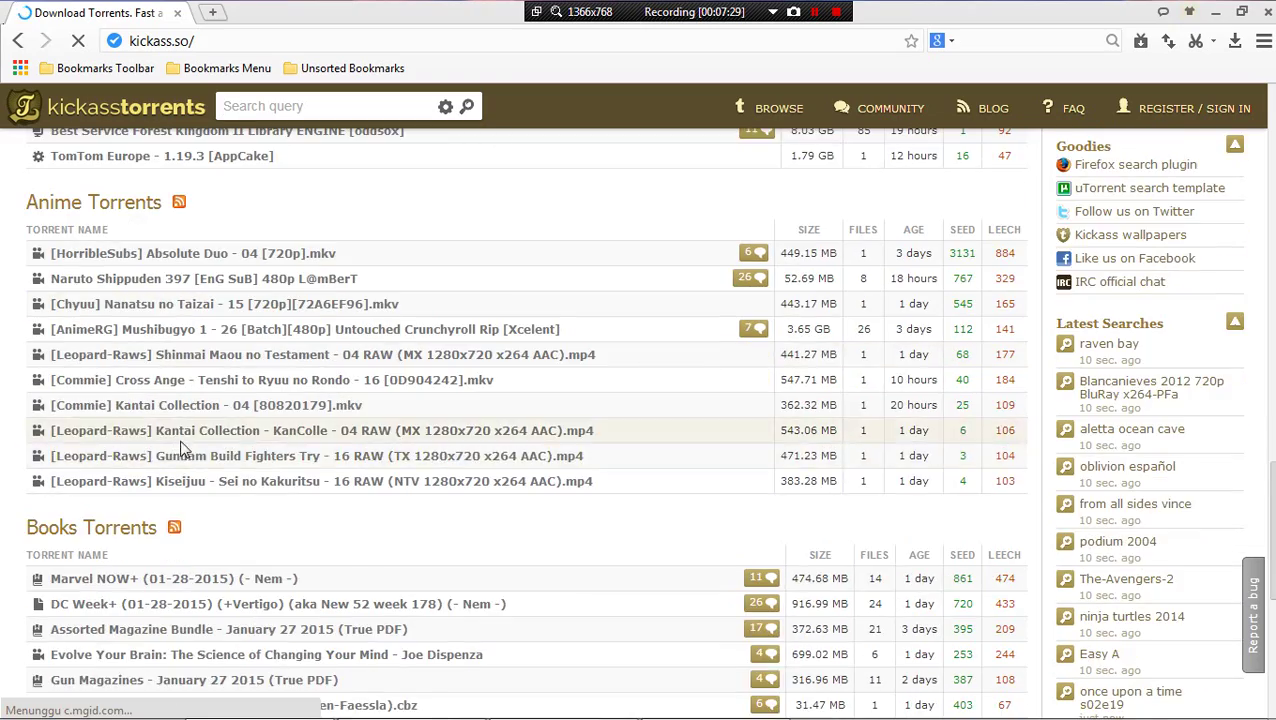
scroll(190, 440, up, 7)
scroll(184, 418, up, 1)
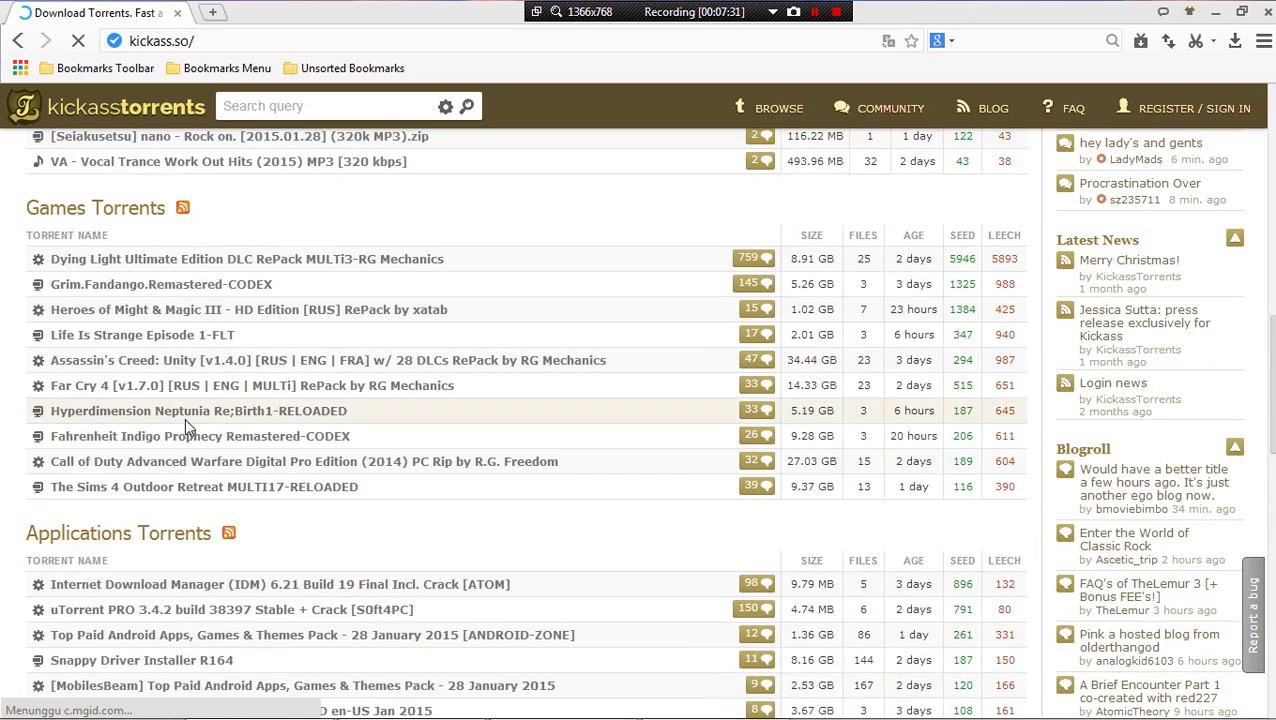
scroll(226, 522, down, 2)
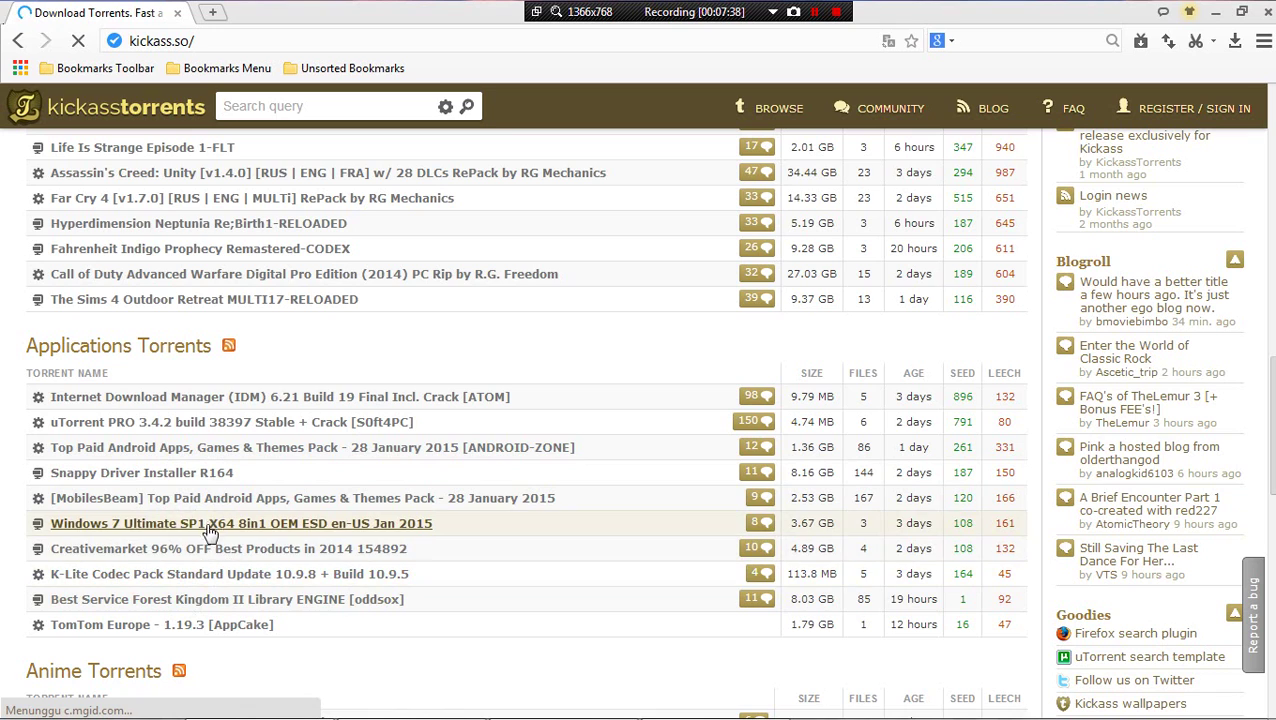
right_click(205, 397)
click(227, 408)
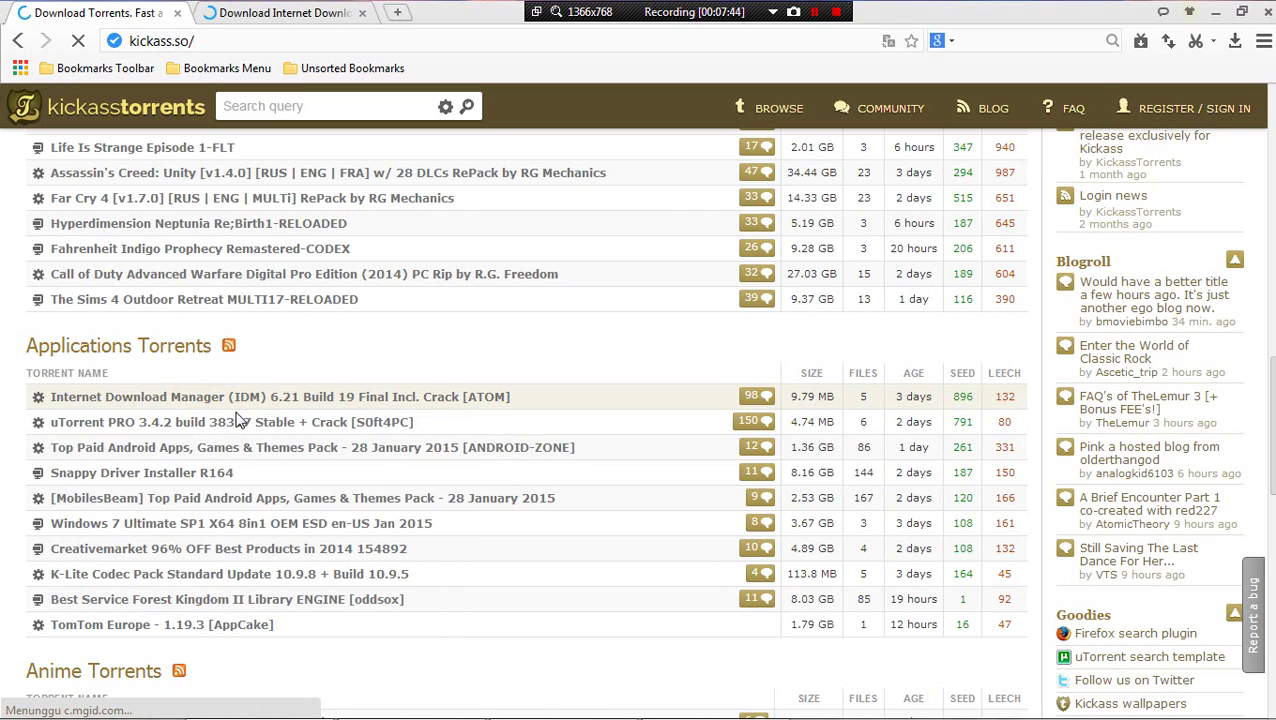
click(285, 12)
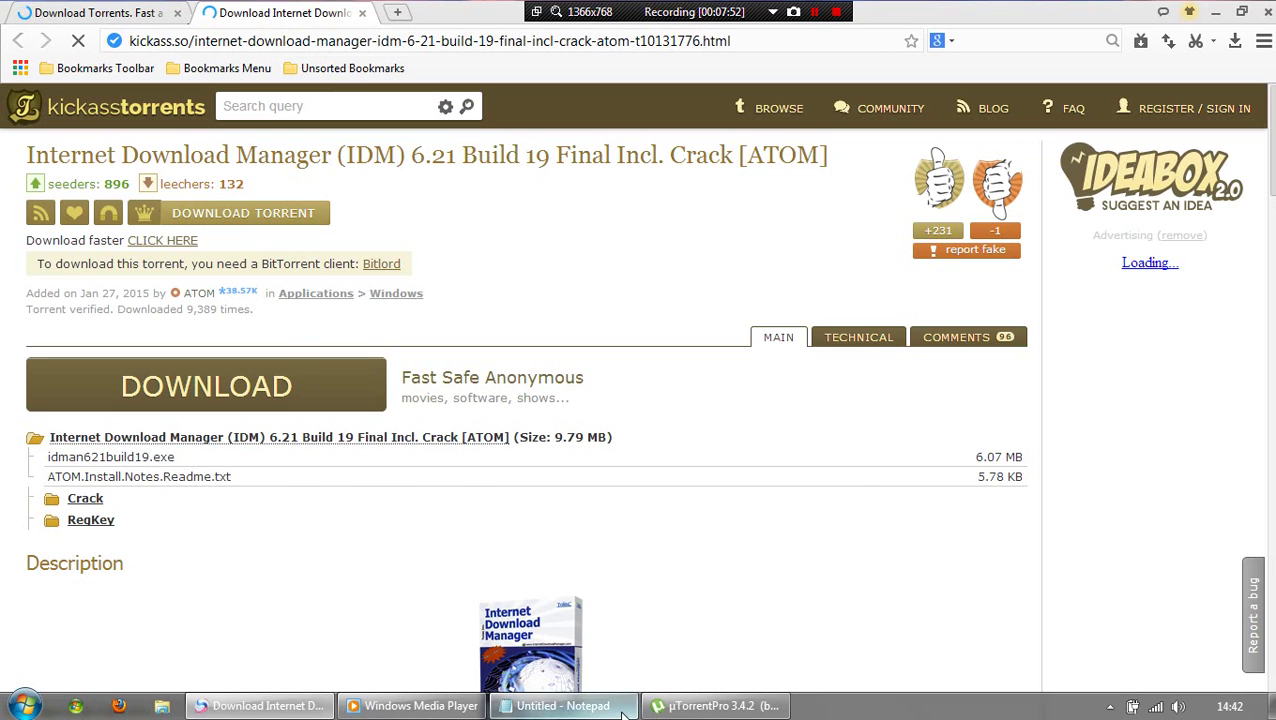
- Switch to Notepad and extend line 7 of the note with ", DOWNLOAD TORRENT"
click(600, 705)
text(, DOWNLOAD TORRENT)
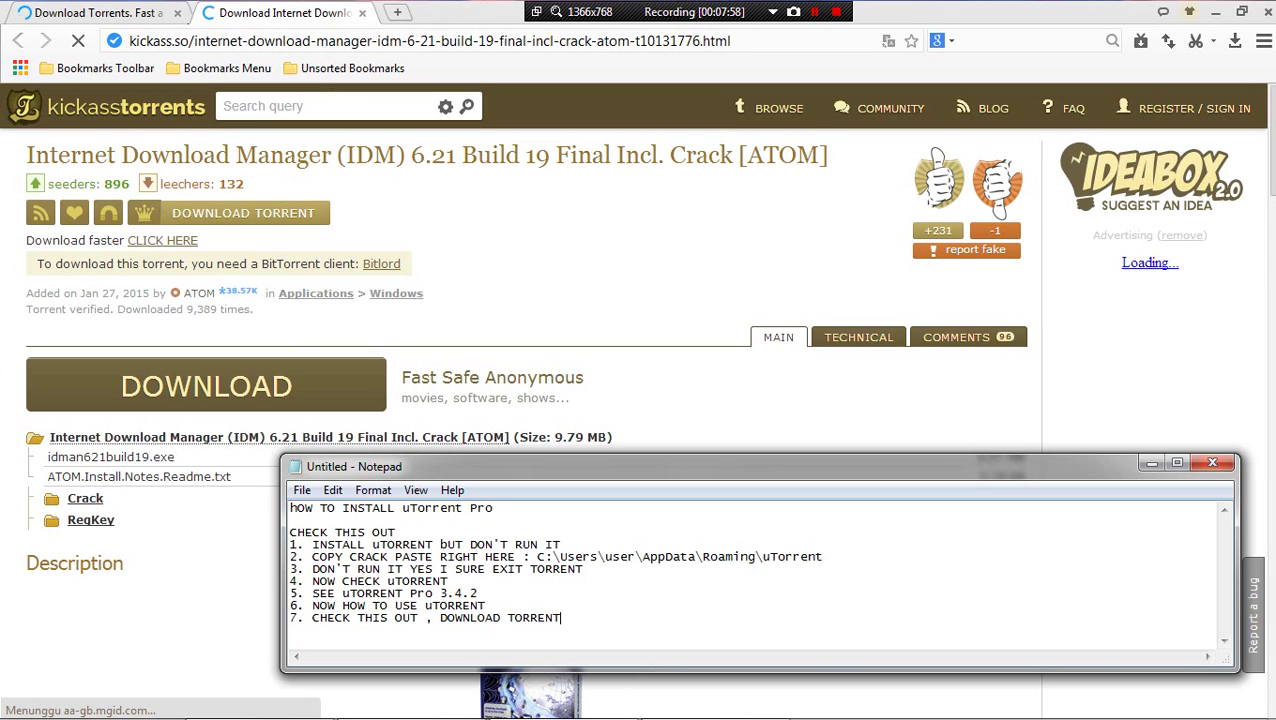
- Download the Internet Download Manager torrent file to C:\Users\user\Downloads\ and open it in µTorrent
click(266, 225)
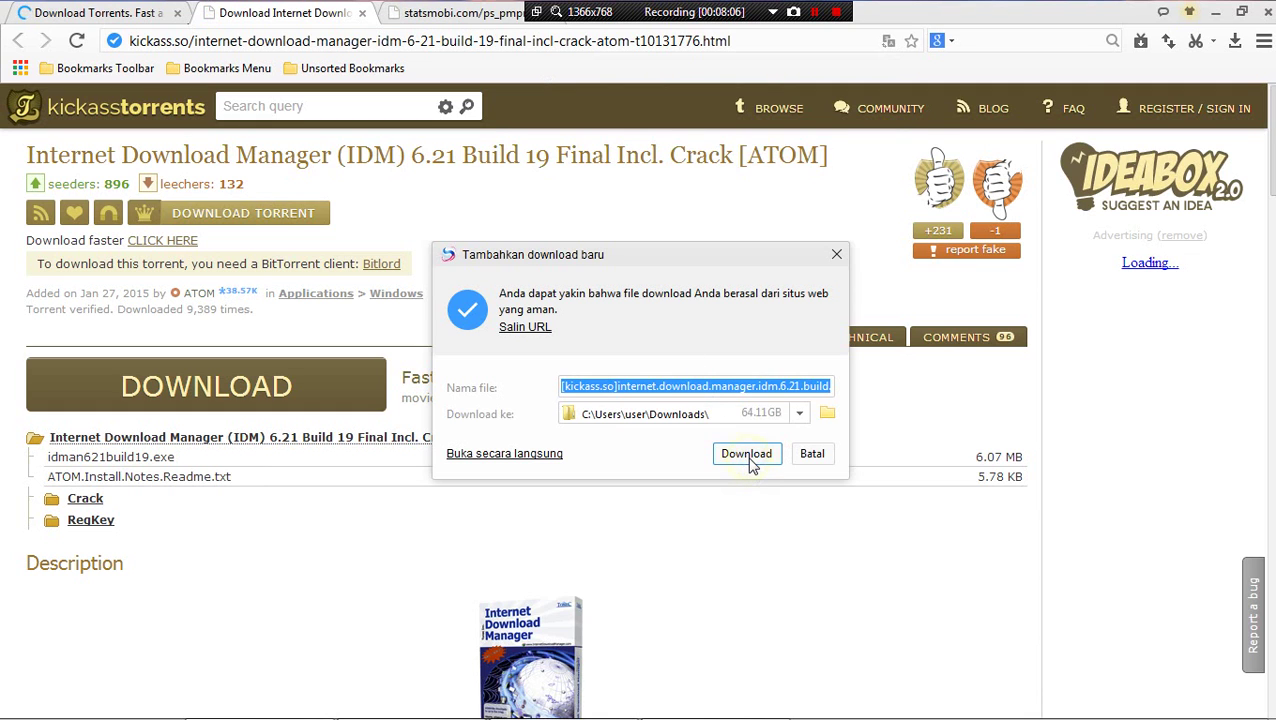
click(752, 459)
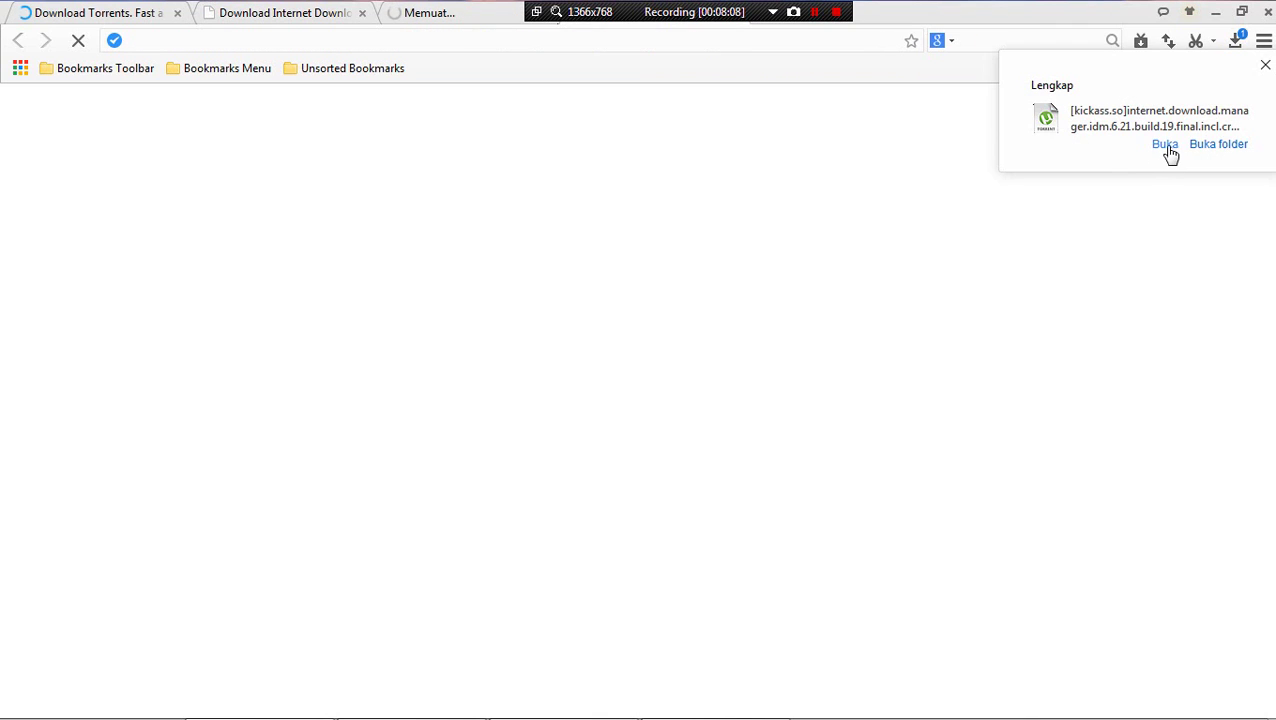
click(1160, 146)
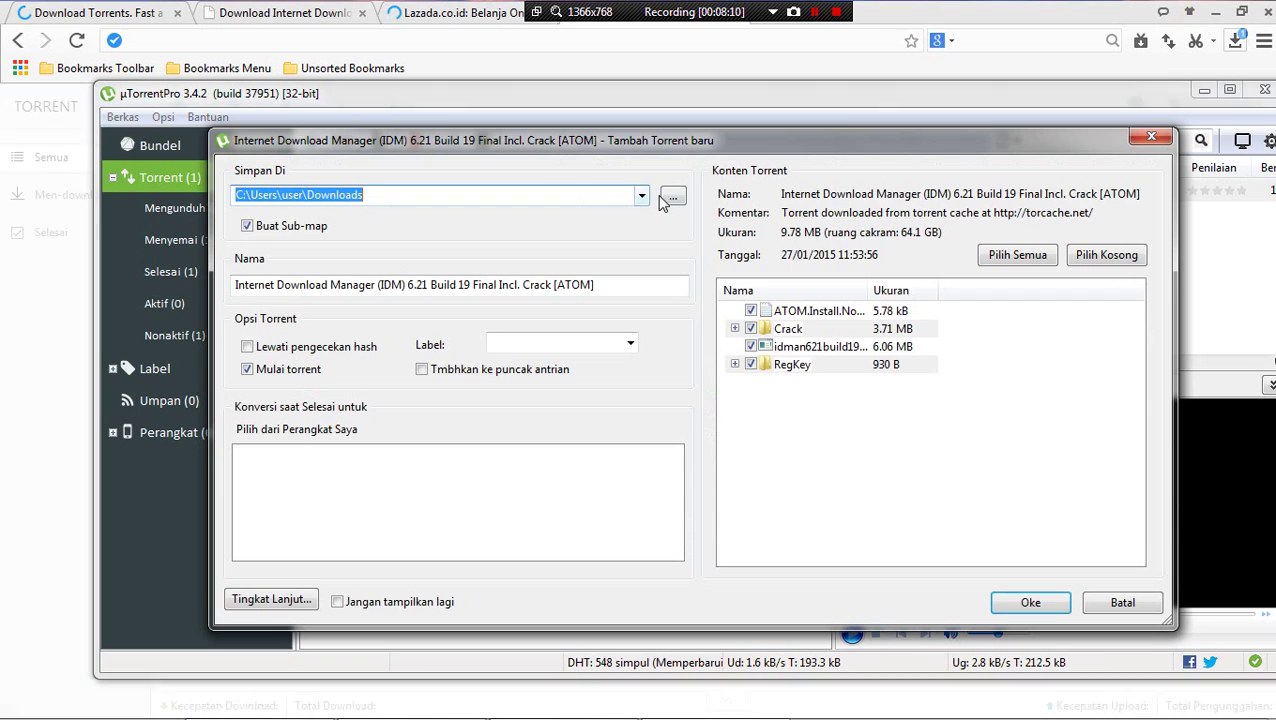
- Minimize the browser and set the Internet Download Manager torrent's save location to E:\Folder Penting yg Harus di Install
click(1215, 10)
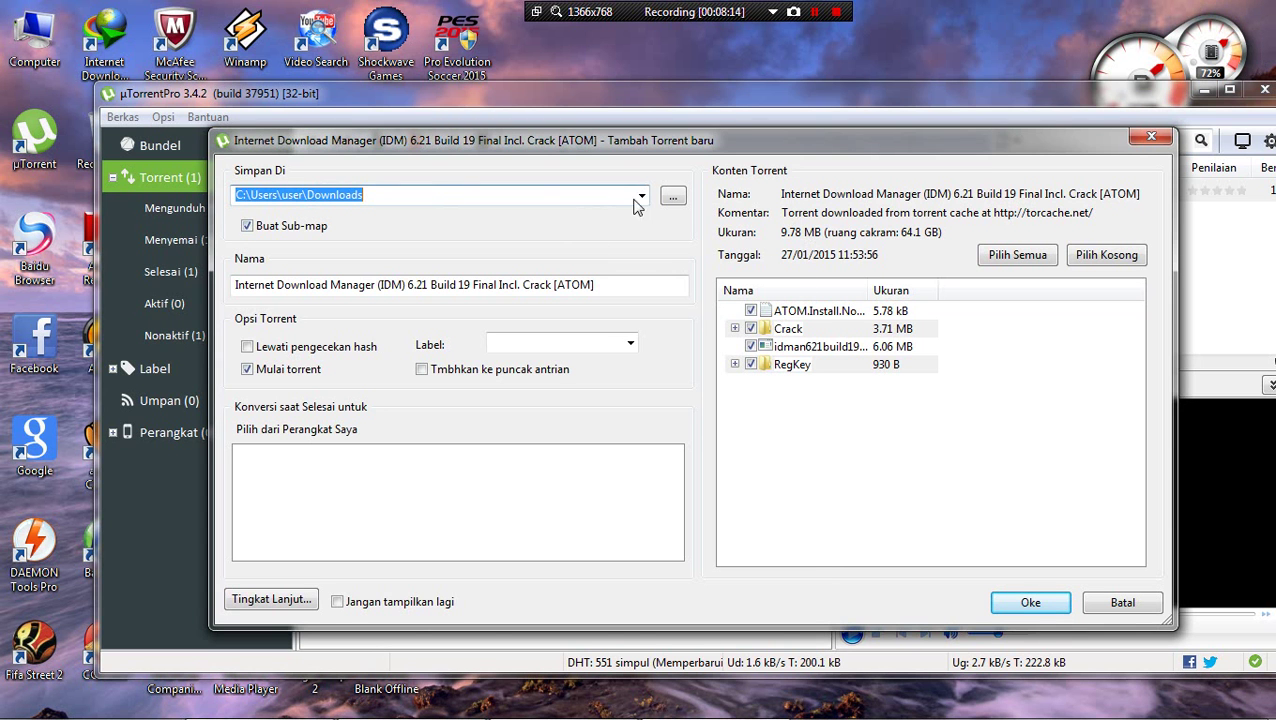
click(671, 199)
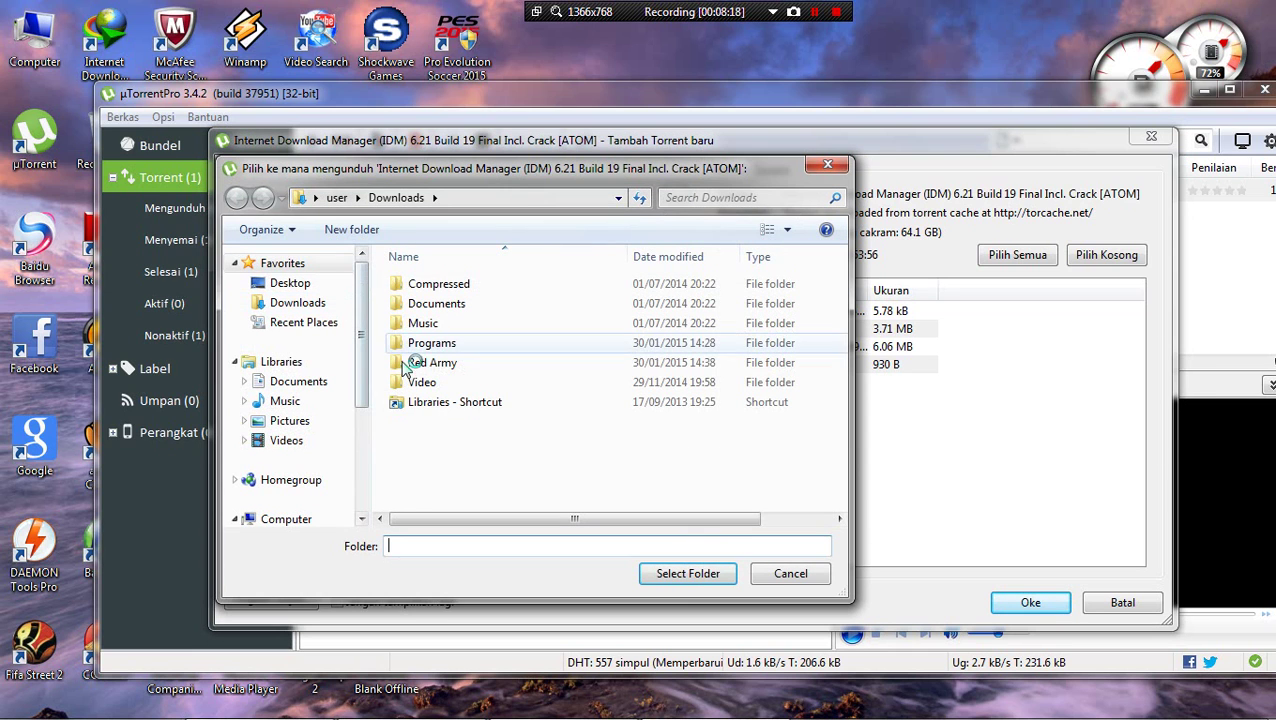
click(776, 572)
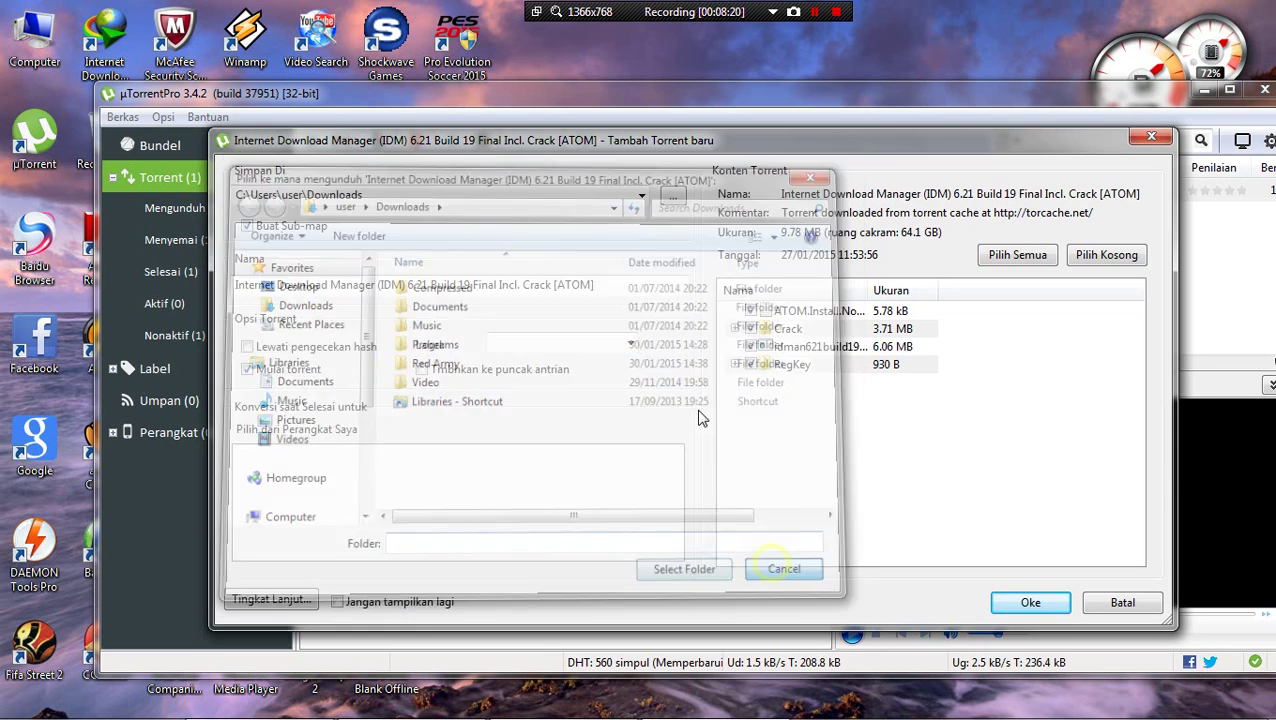
click(398, 199)
click(673, 196)
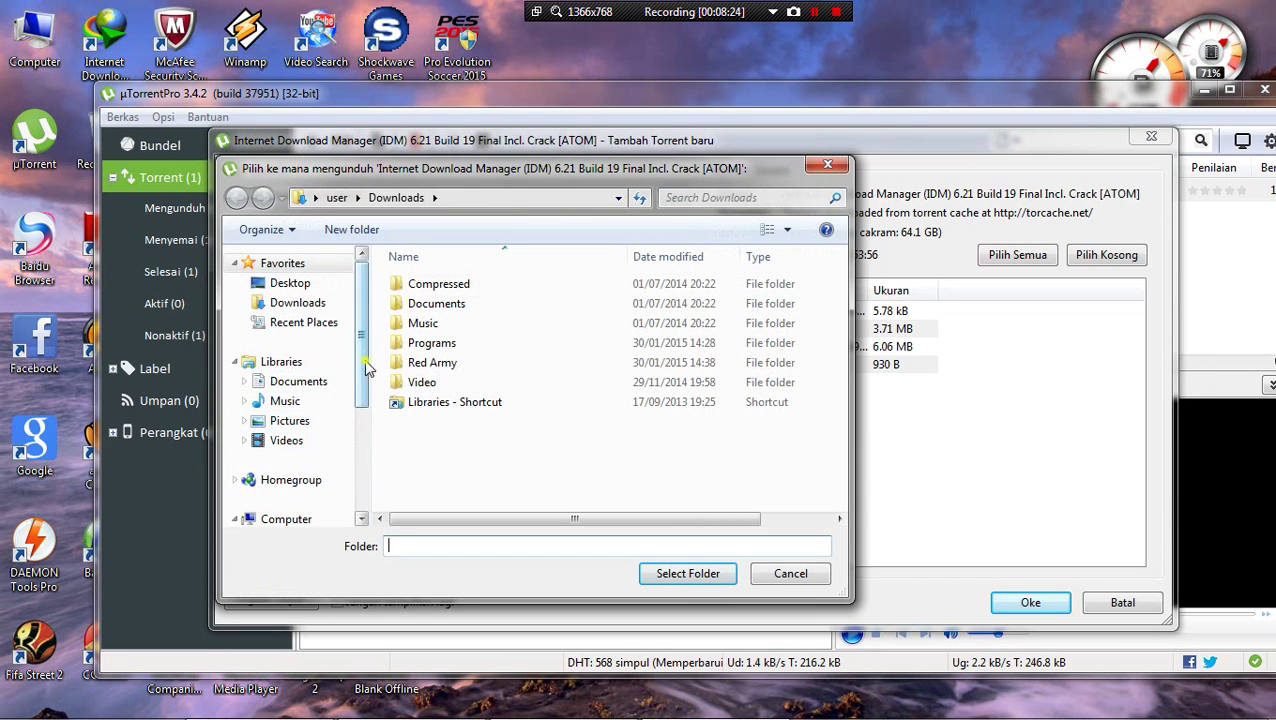
scroll(330, 430, down, 3)
click(322, 393)
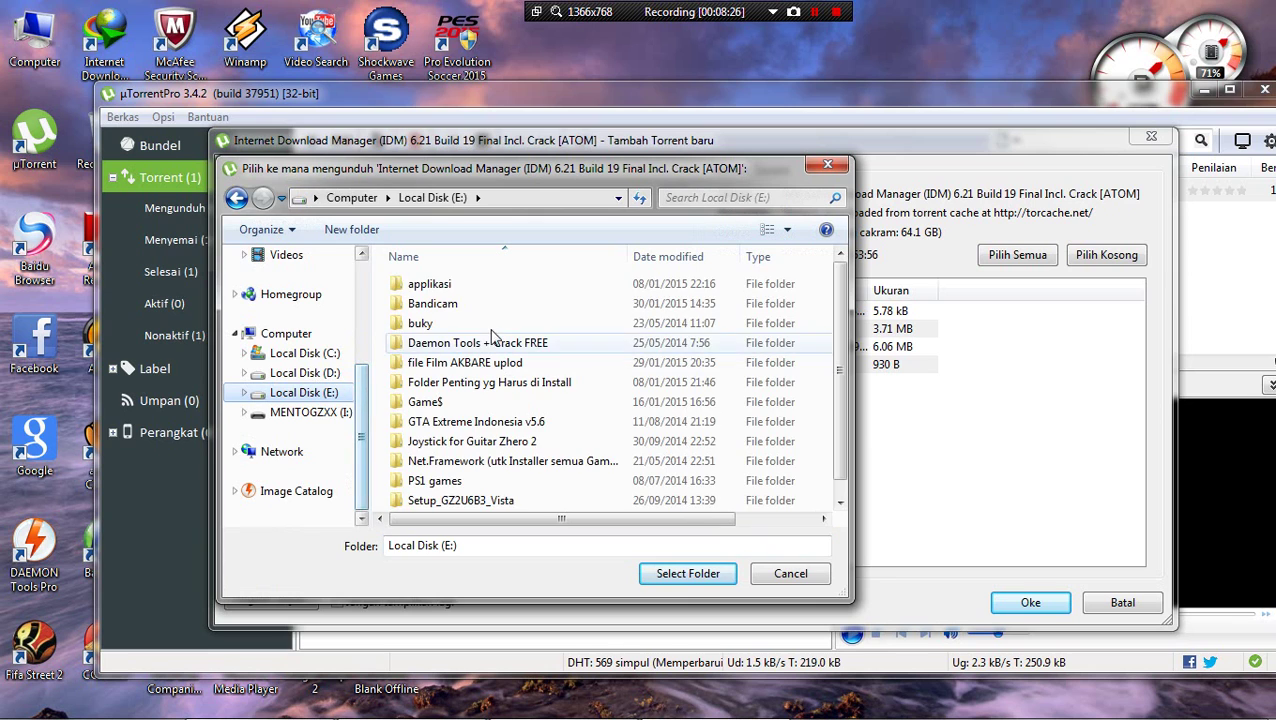
double_click(478, 388)
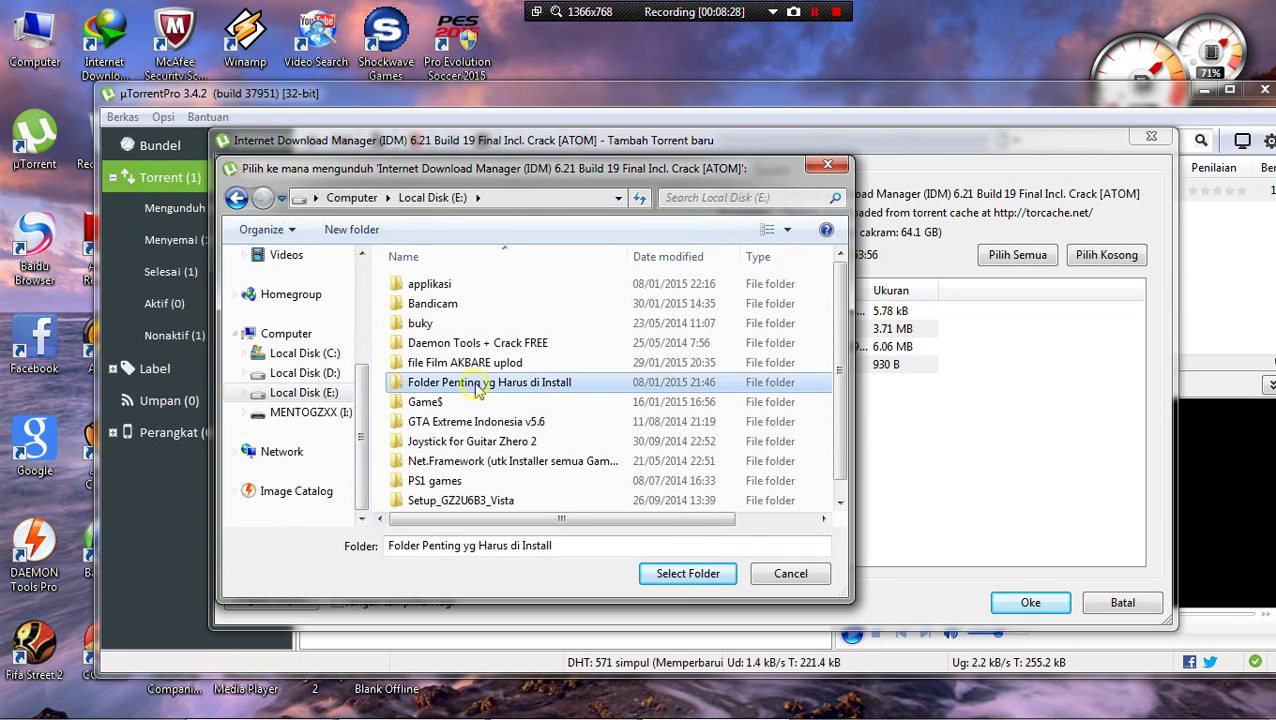
click(676, 578)
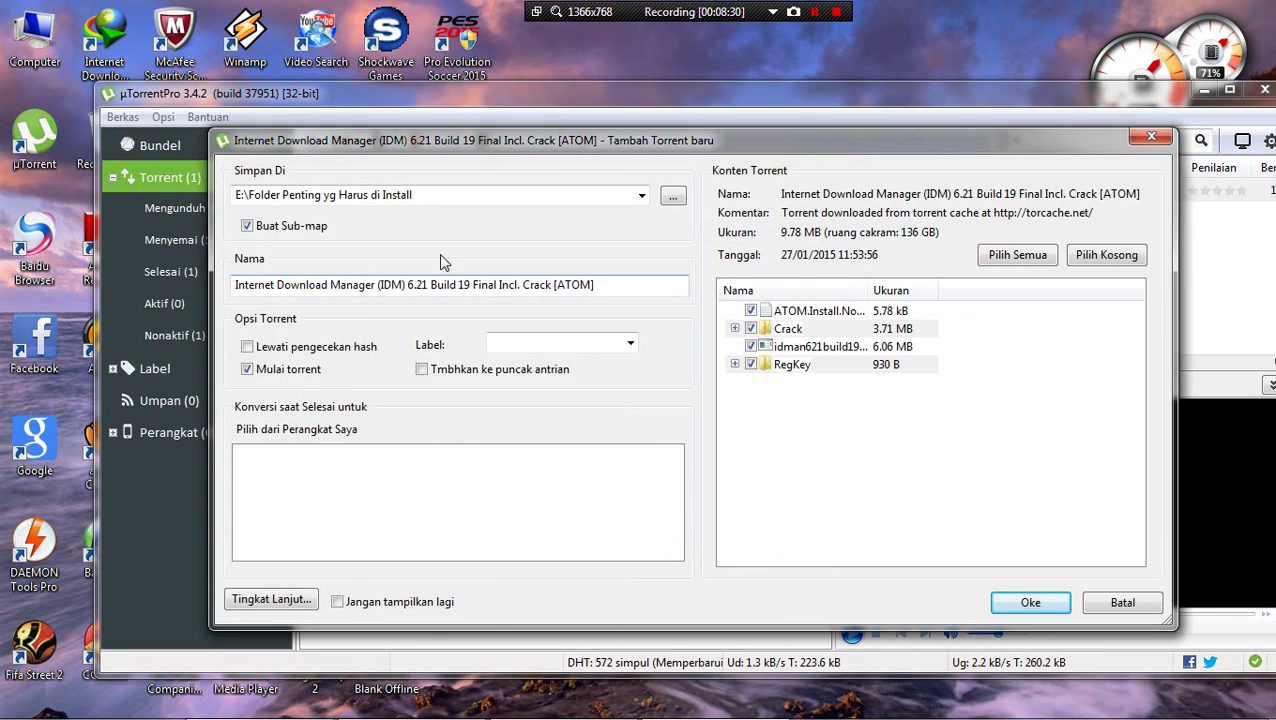
- Start the Internet Download Manager torrent download and reposition the µTorrent window so it fits fully on the desktop
click(1002, 604)
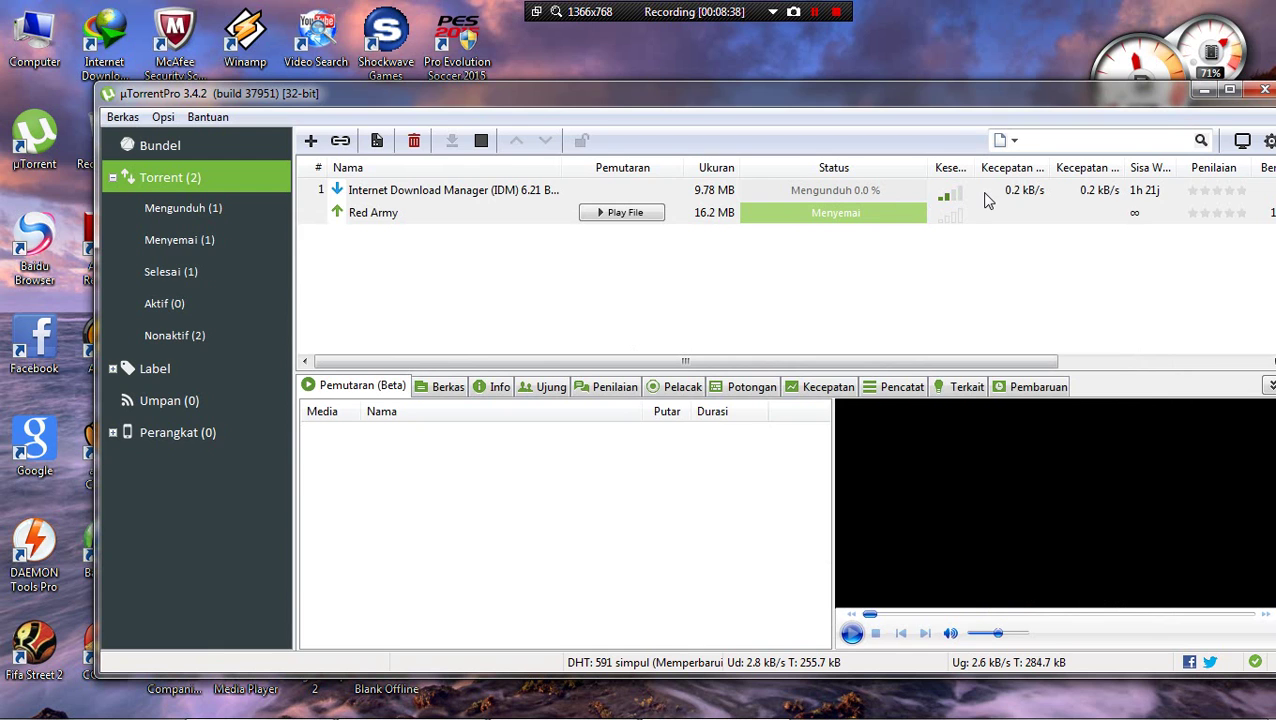
drag(952, 102, 902, 97)
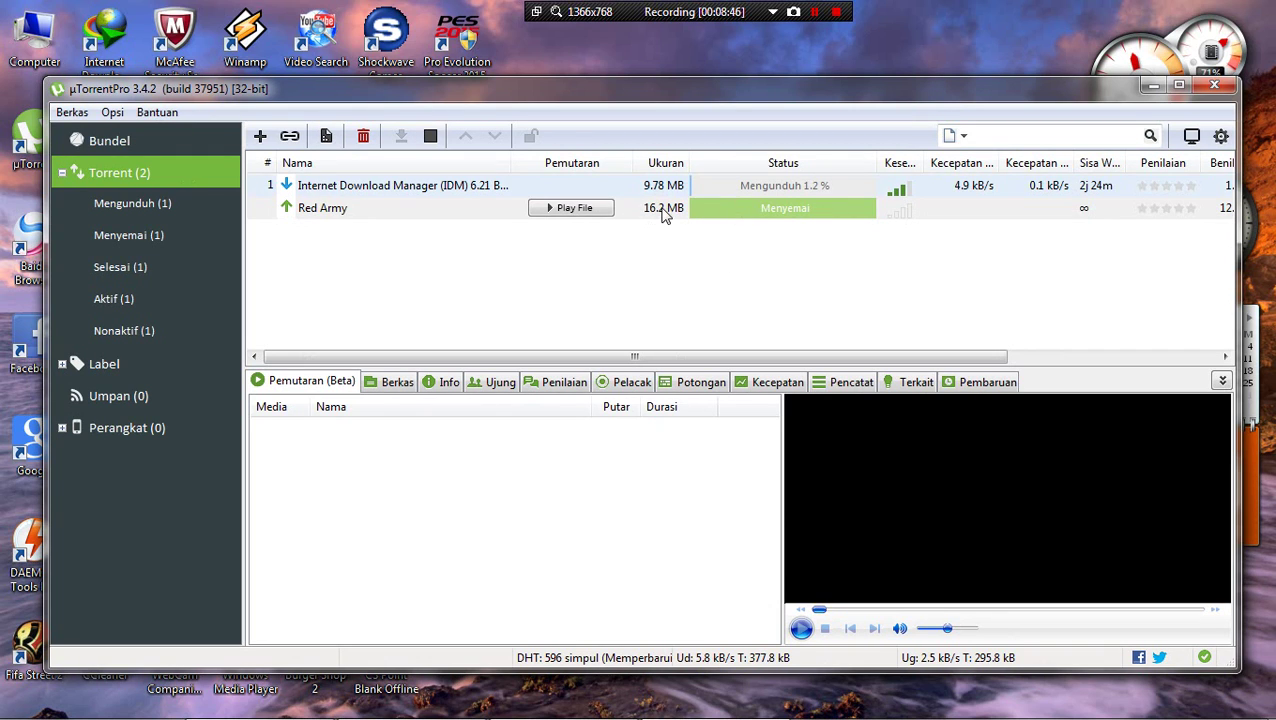
mouse_move(620, 705)
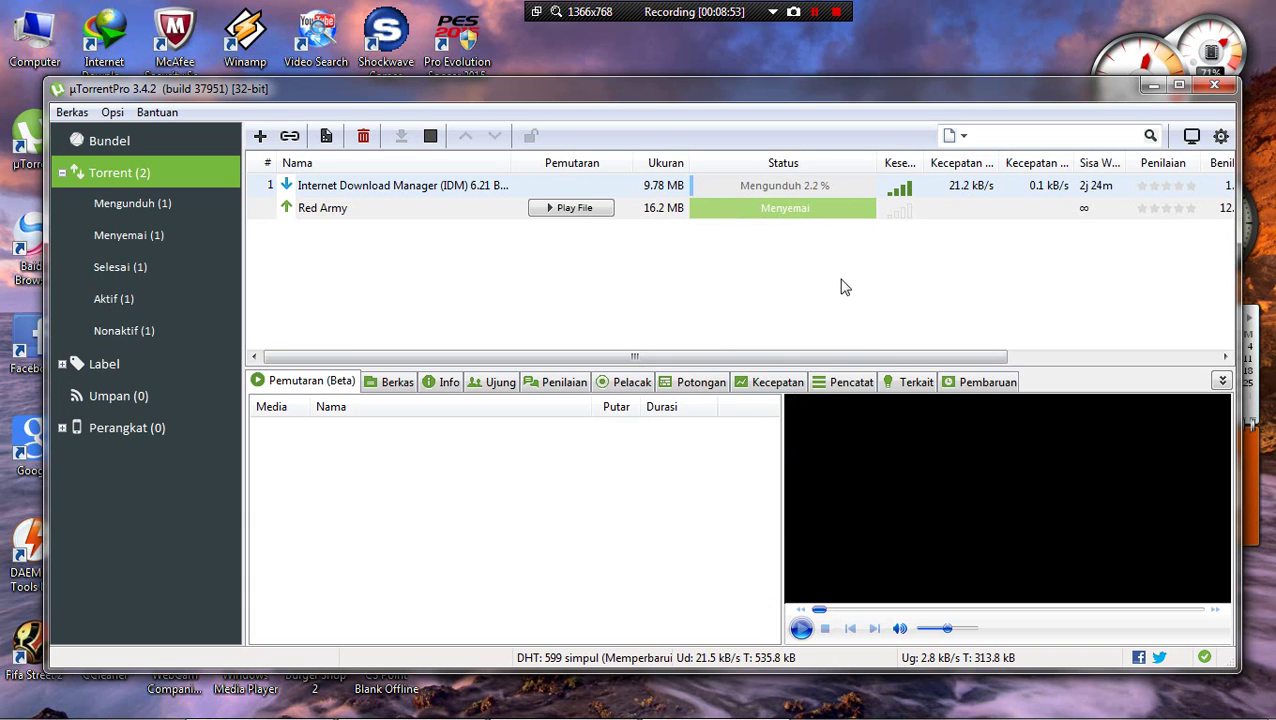
mouse_move(719, 690)
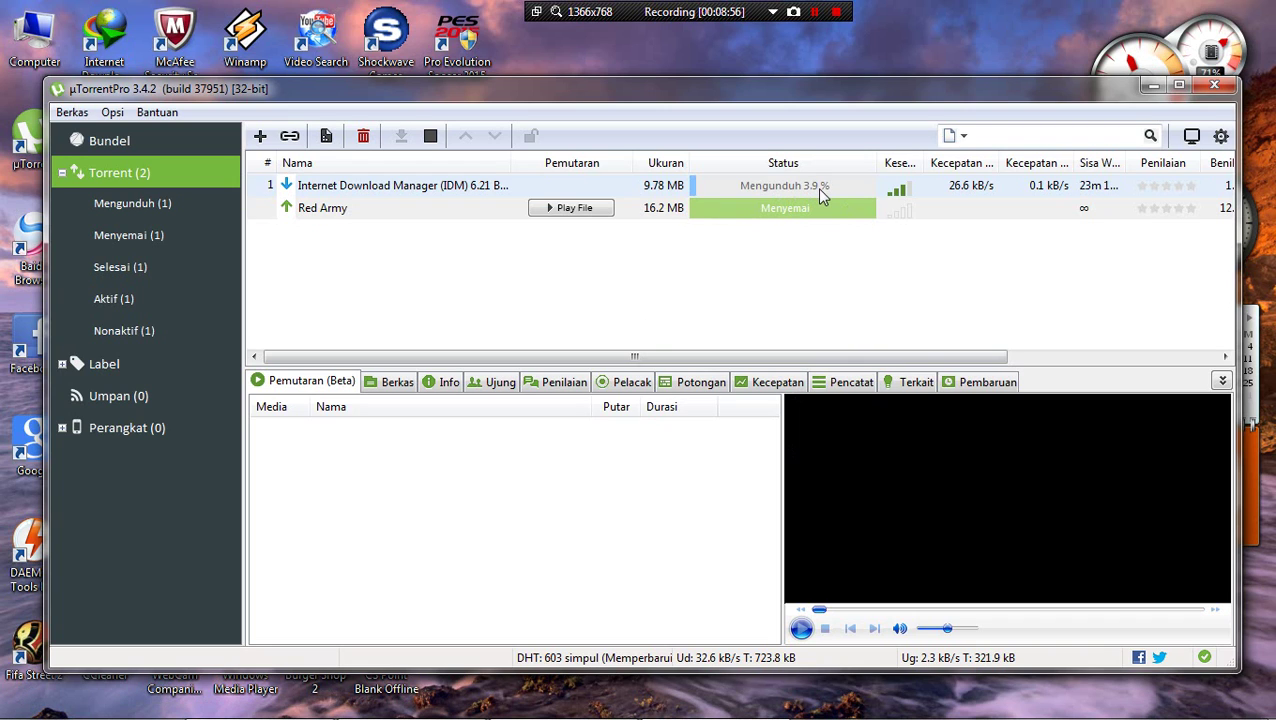
drag(777, 92, 765, 84)
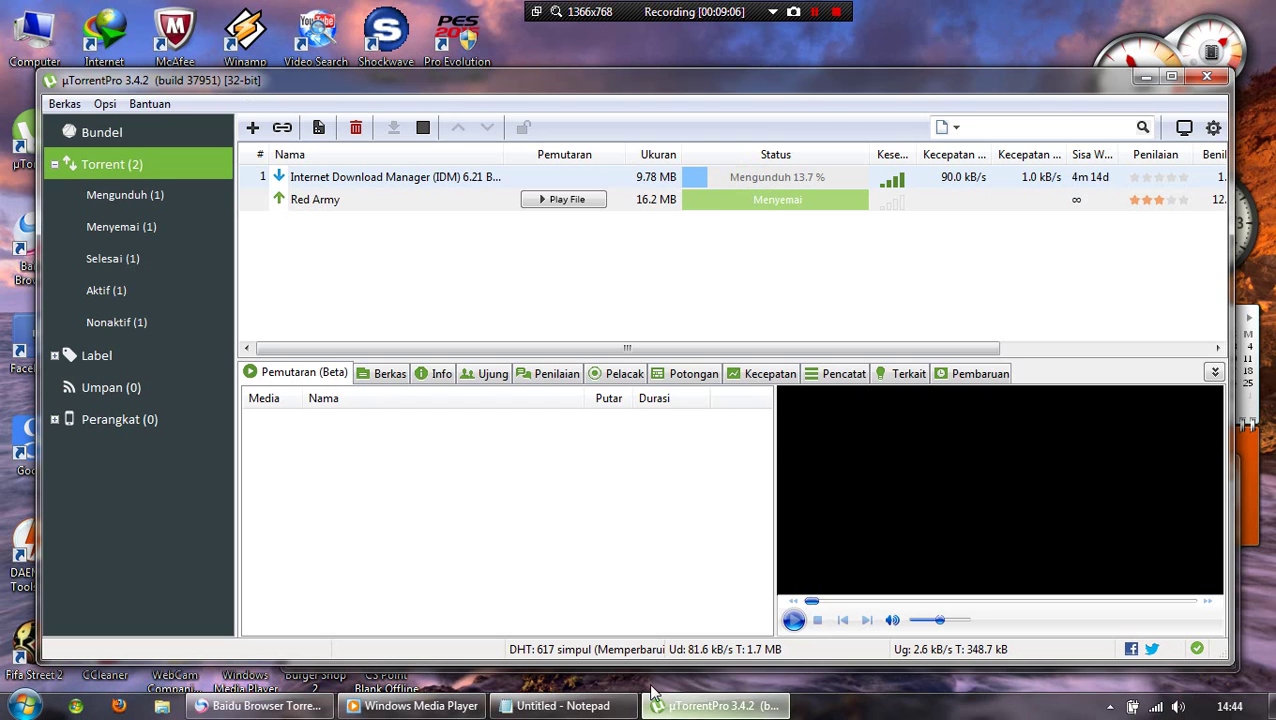
- Switch to Notepad and add line 8 to the note: "8. WAIT FOR A MINUTES"
click(560, 706)
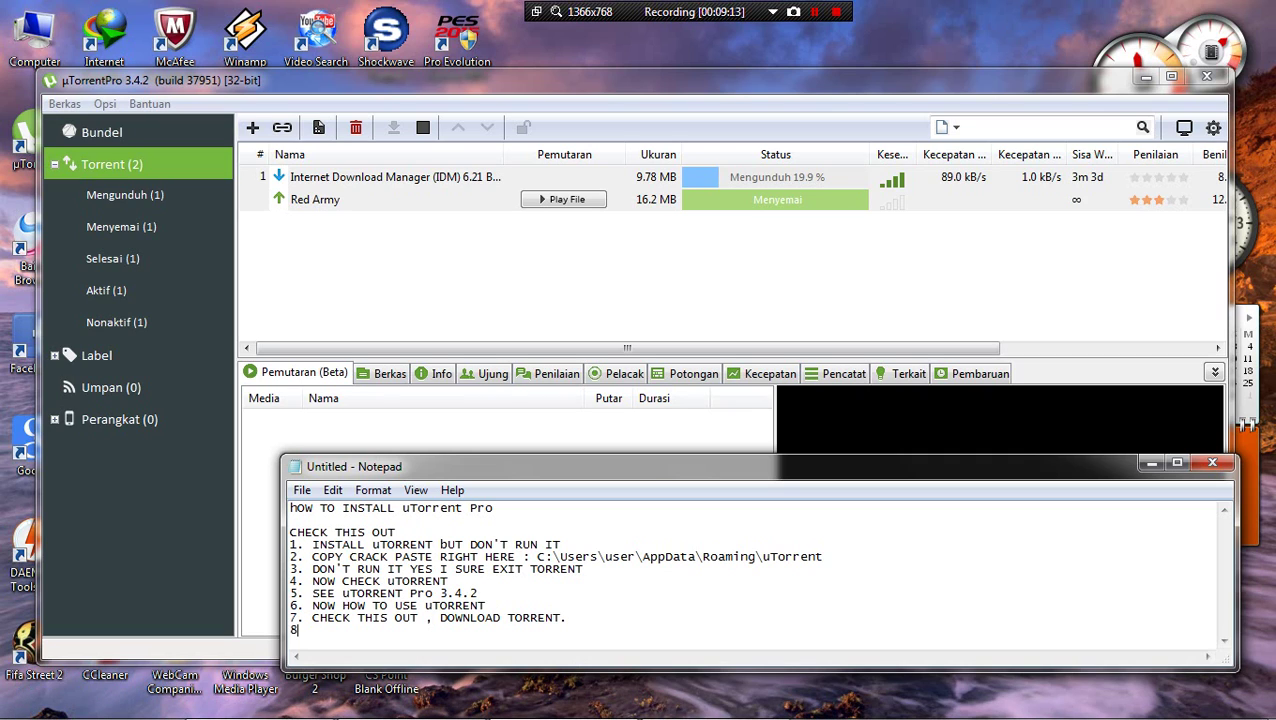
text(.)
key(BackSpace)
text(AIT FOR A SE)
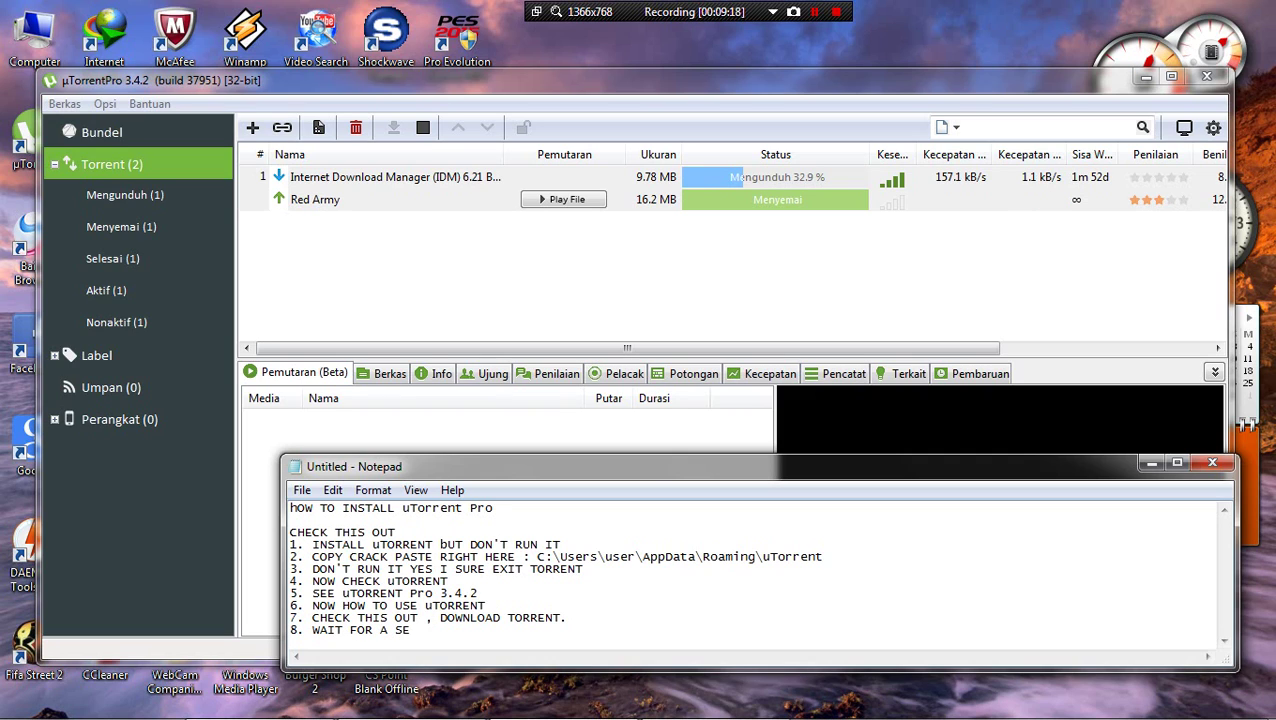
key(BackSpace)
text(MIUN)
key(BackSpace)
key(BackSpace)
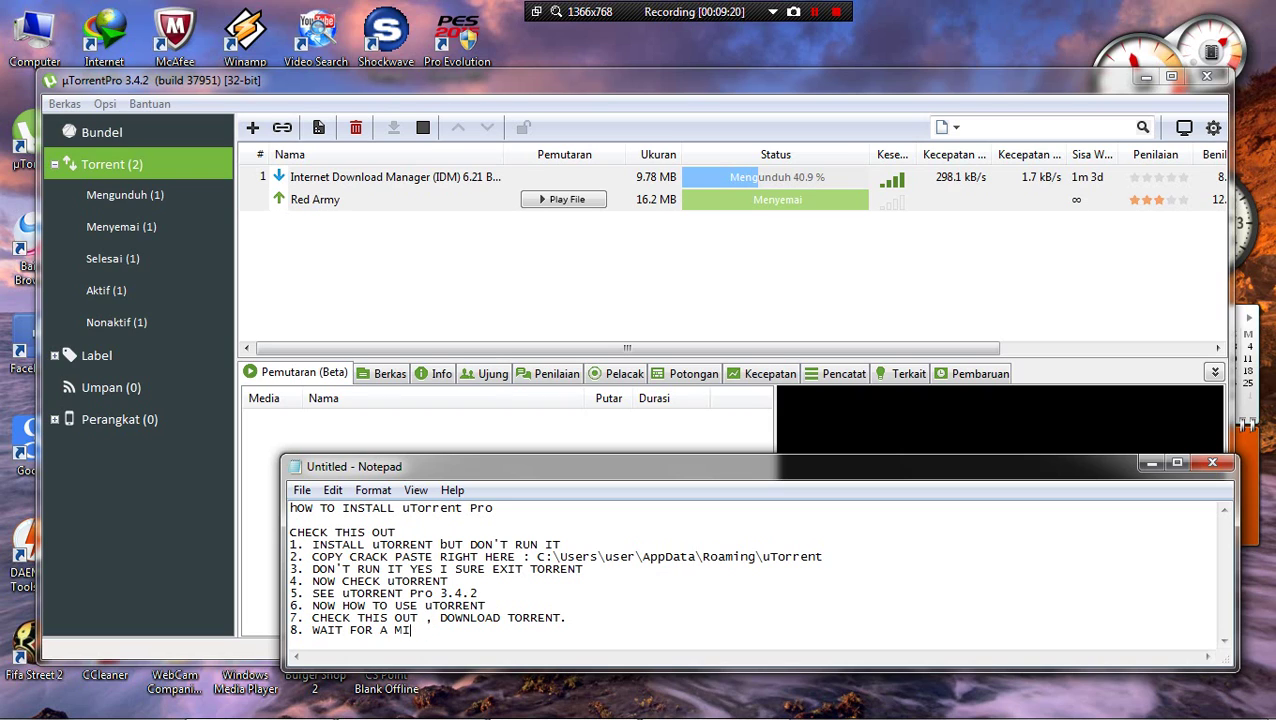
text(NUTES)
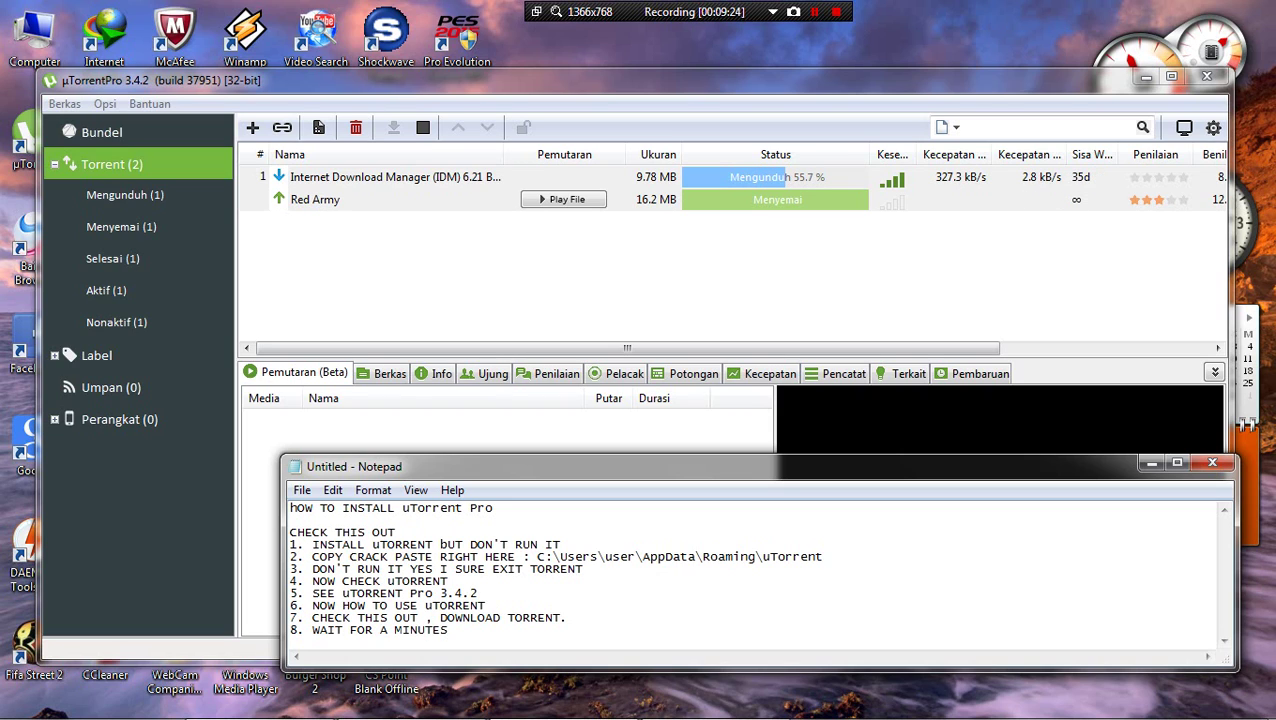
- Check the torrent's progress in µTorrent, add the note line "9. IN THIS WE CAN SEE ANNOUNCEMENT RIGHT HERE" and dismiss the download-finished notification
key(Return)
text(9)
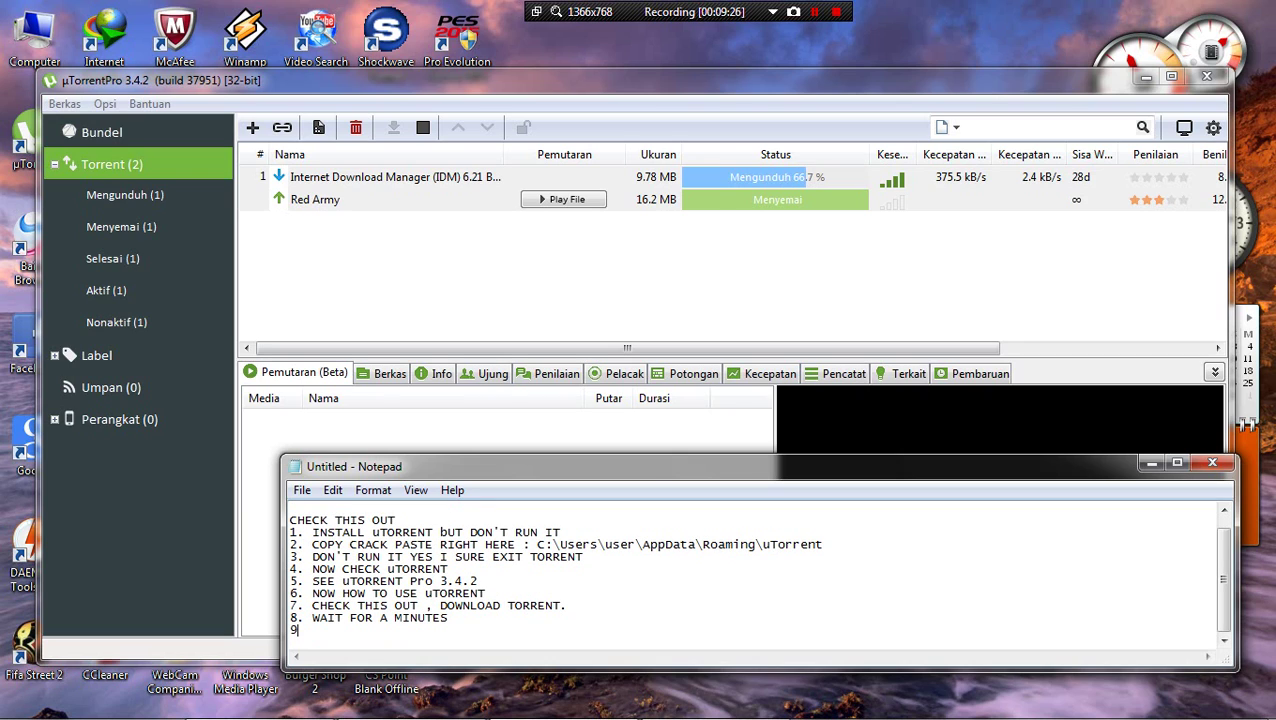
text(.)
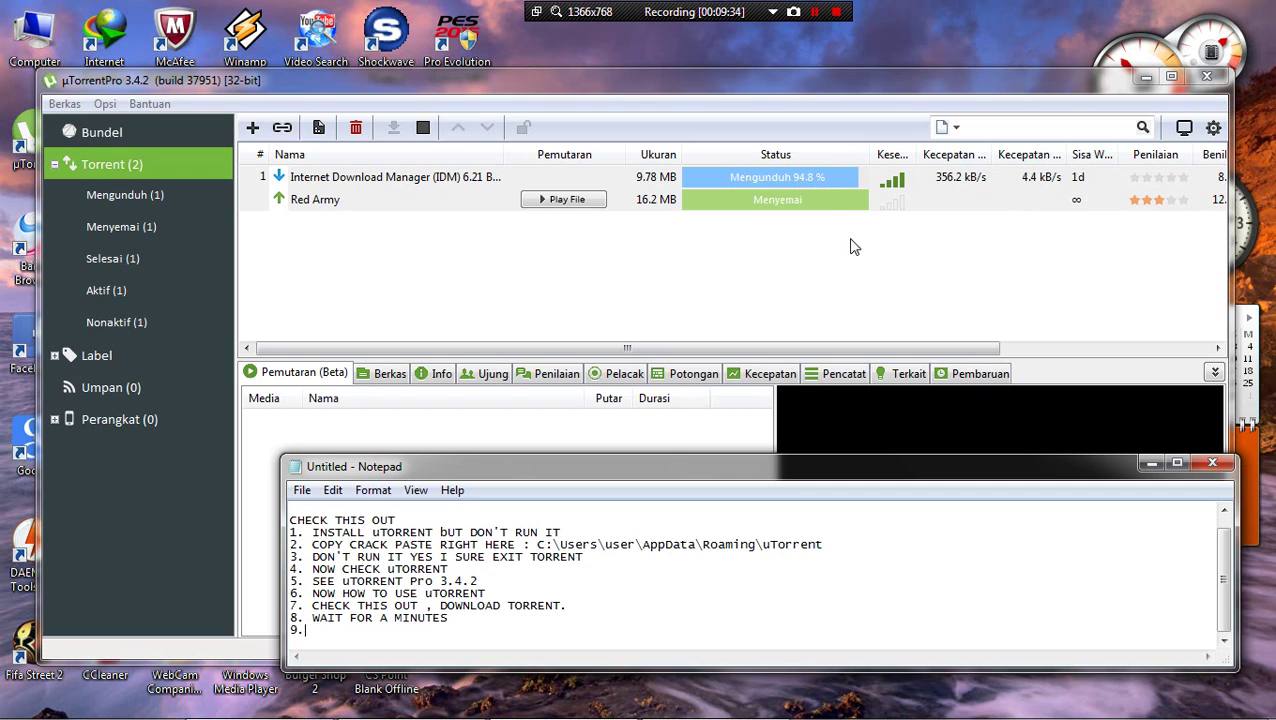
click(838, 176)
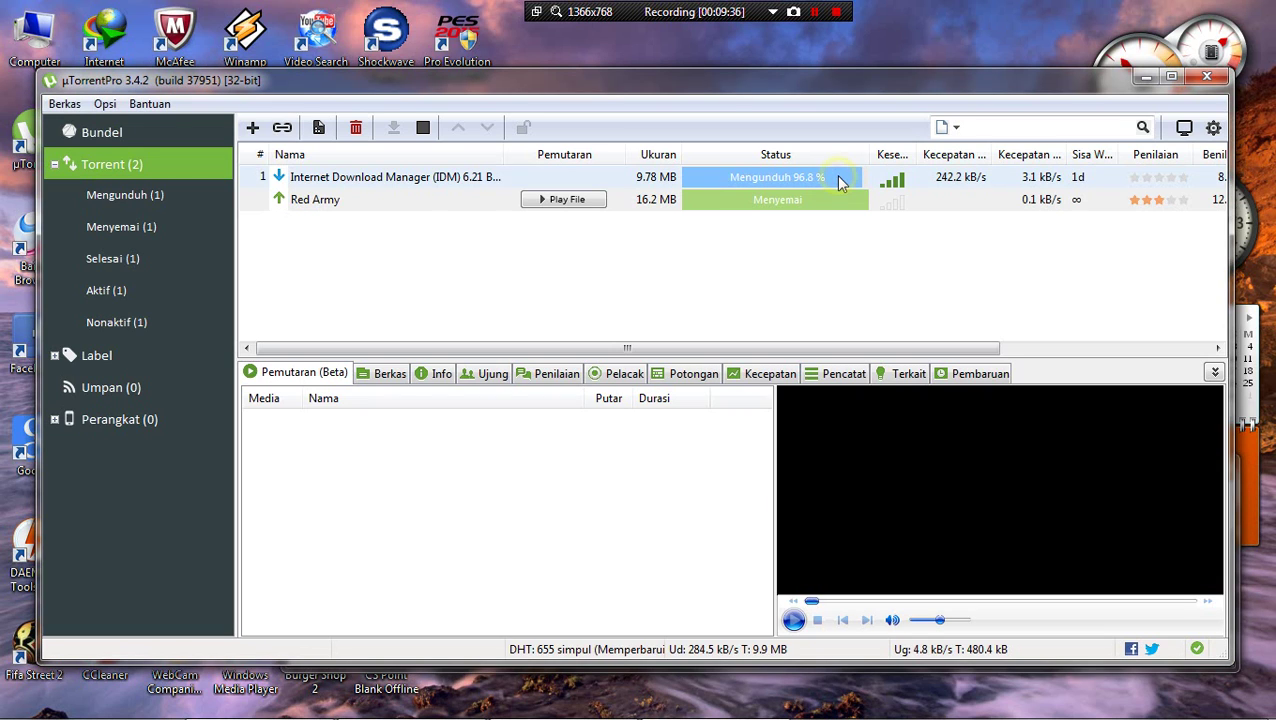
click(563, 706)
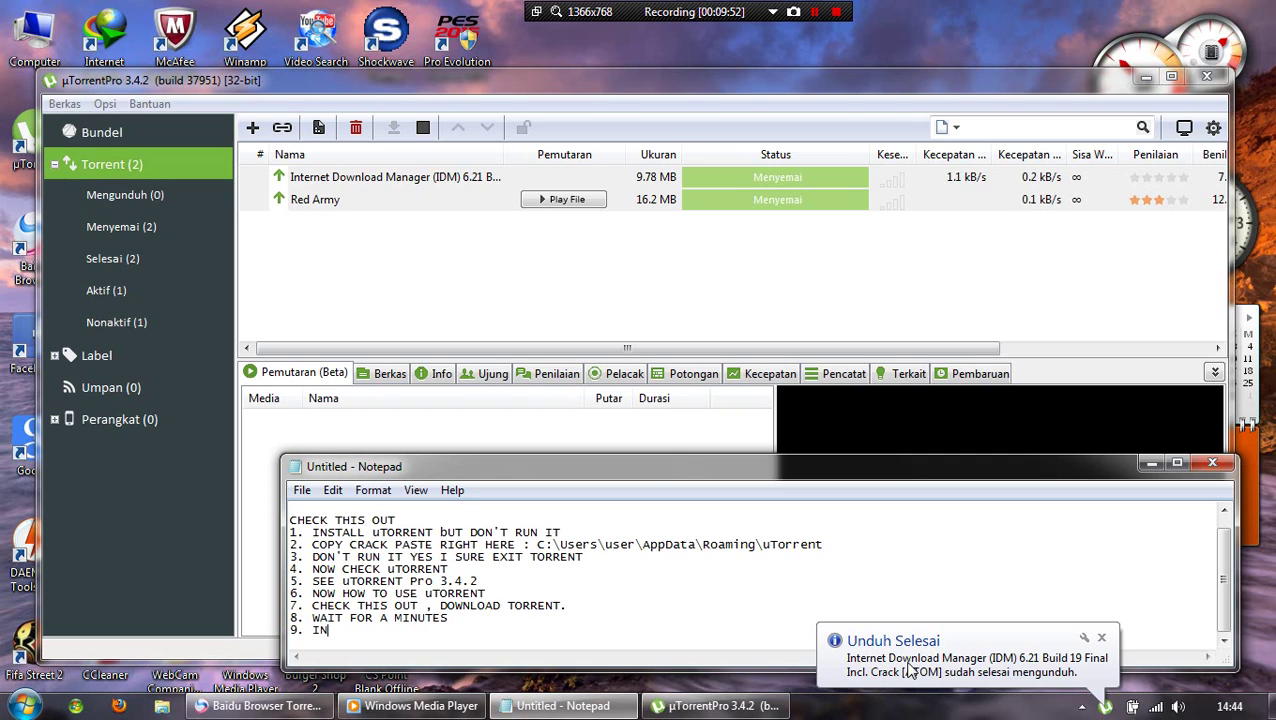
text(TH)
text( T)
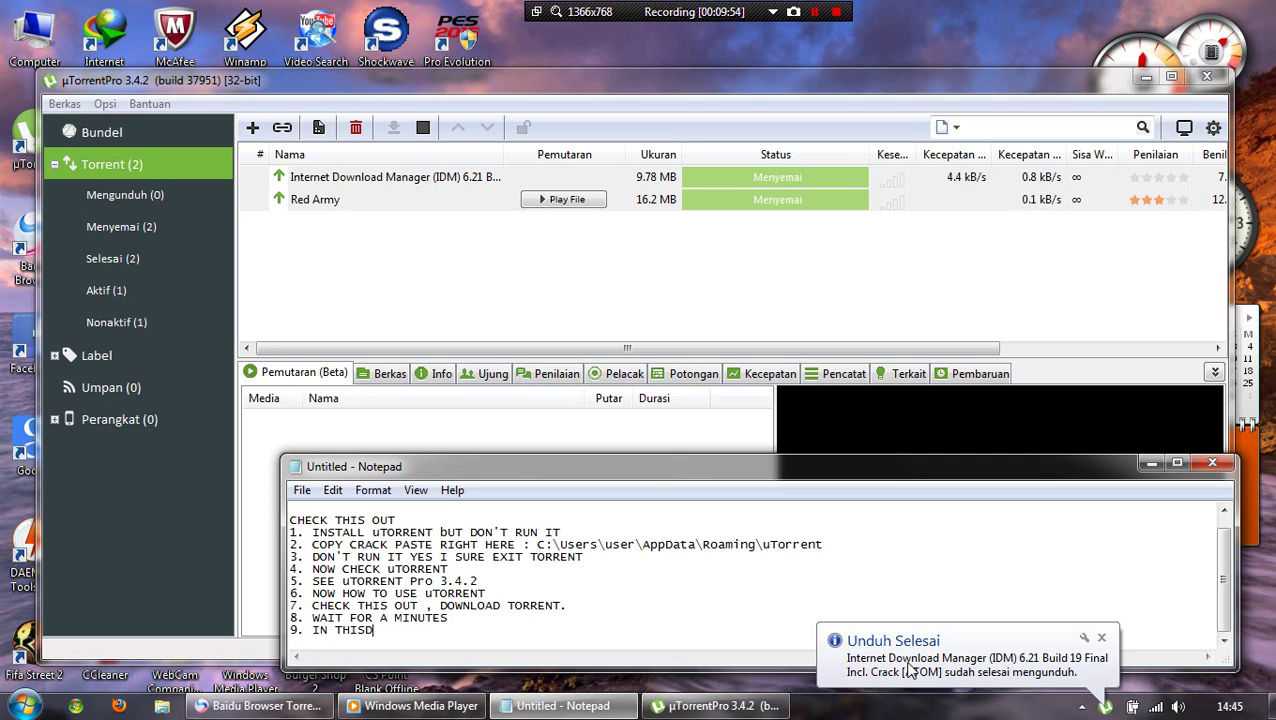
text( WE CA)
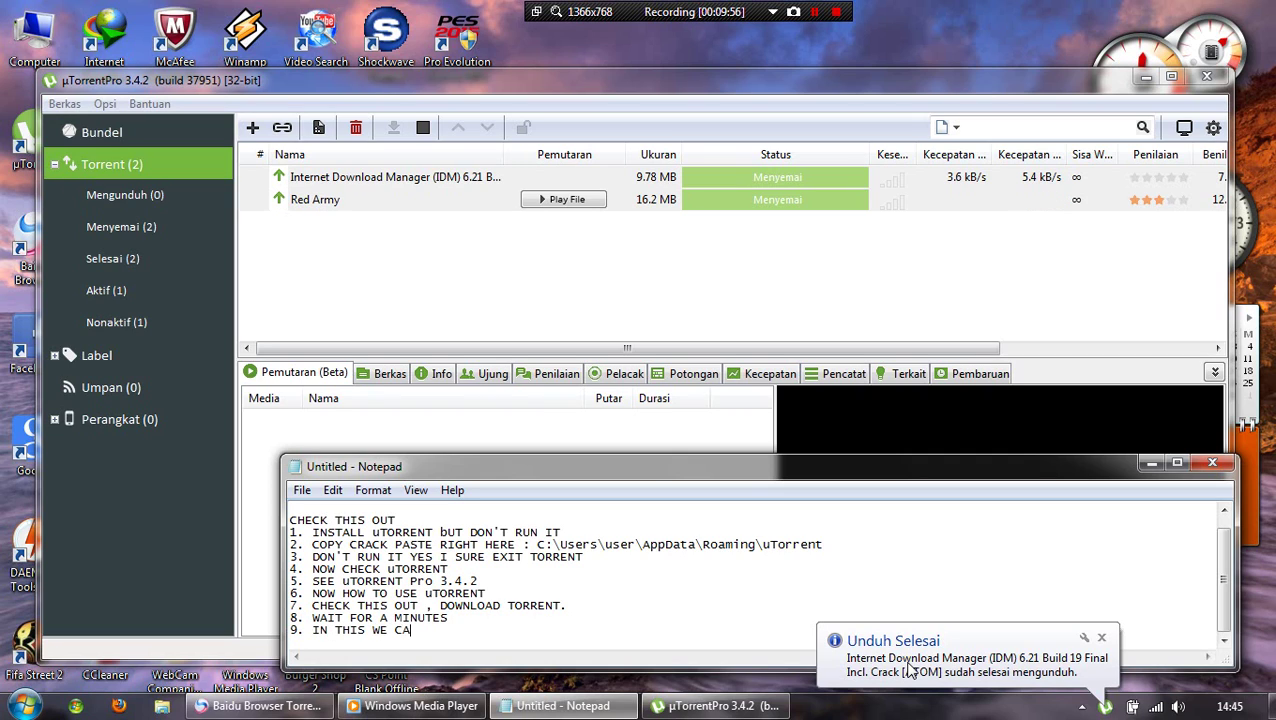
text(N SEE ANN)
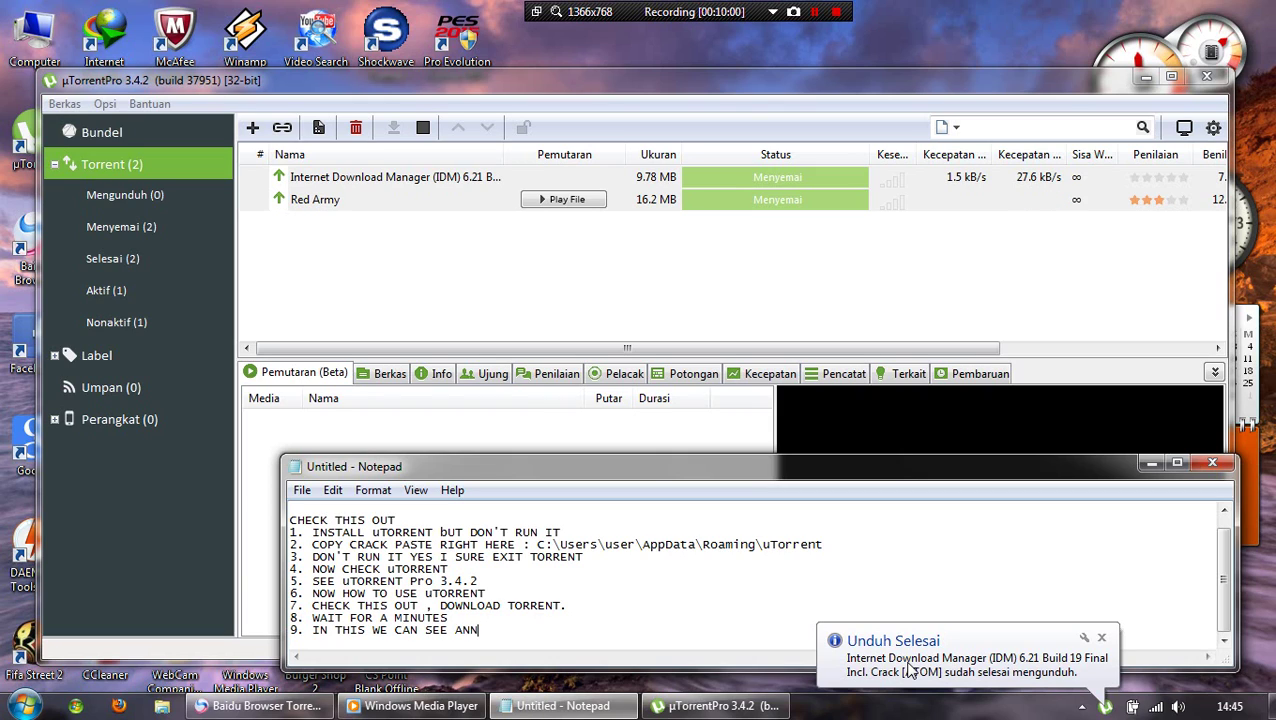
text(OUNCEMENT RIGHT HERE)
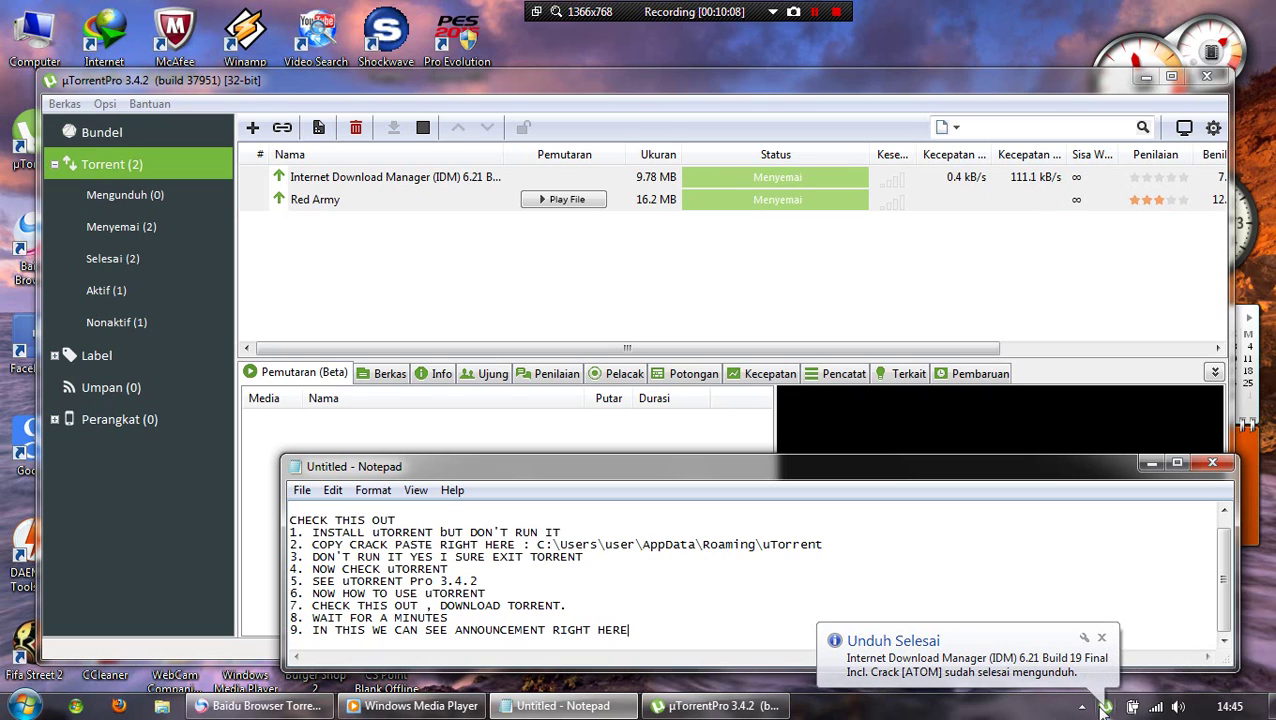
click(1104, 706)
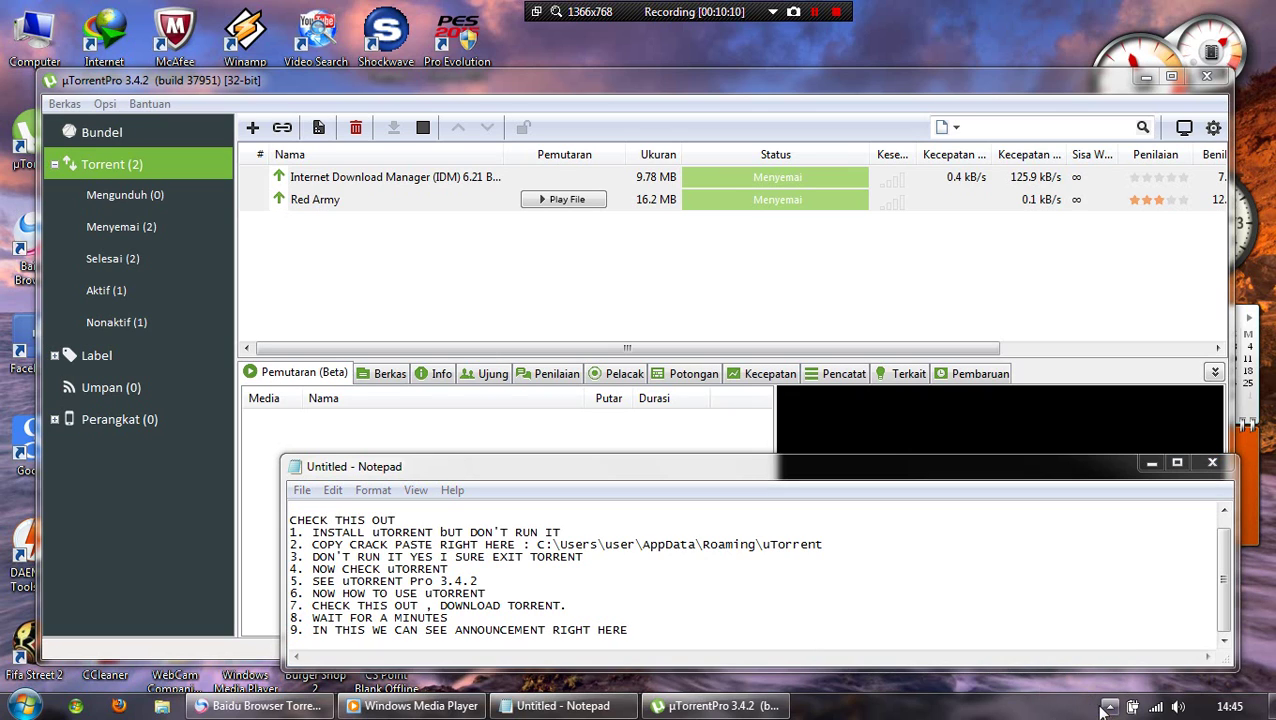
- Add line 10 to the note: "10. DONE"
scroll(640, 580, down, 1)
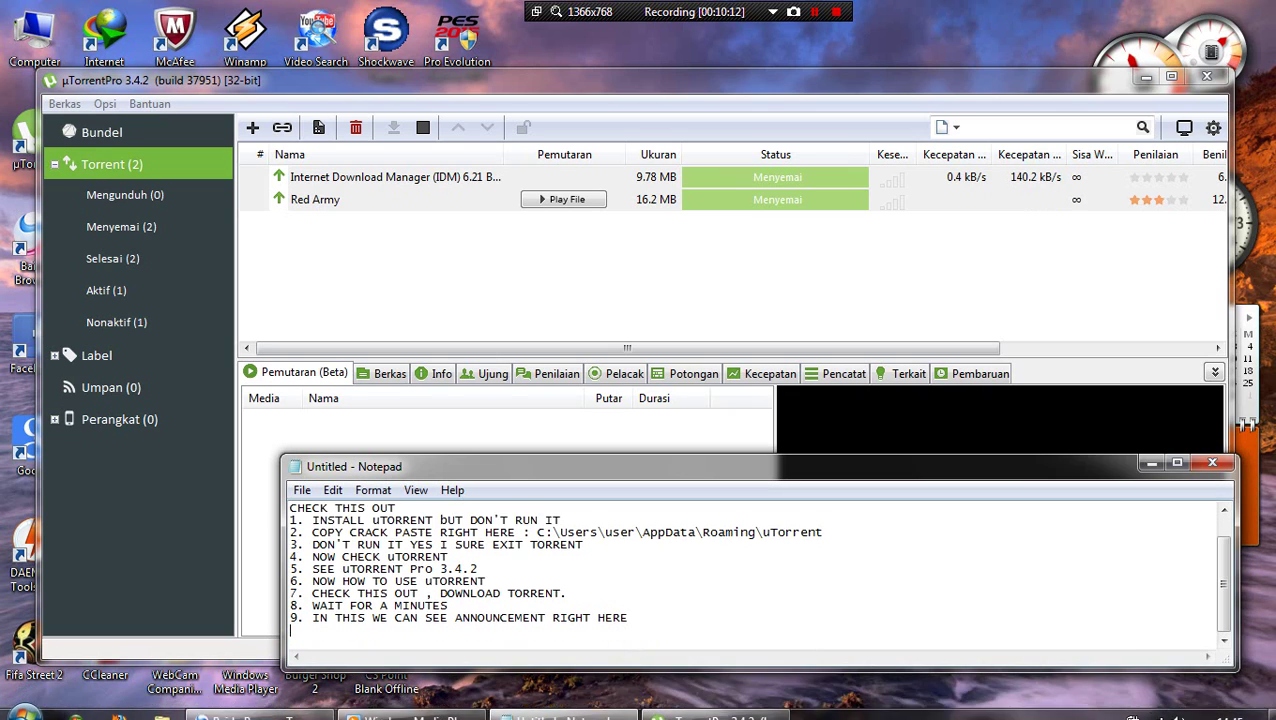
text(. )
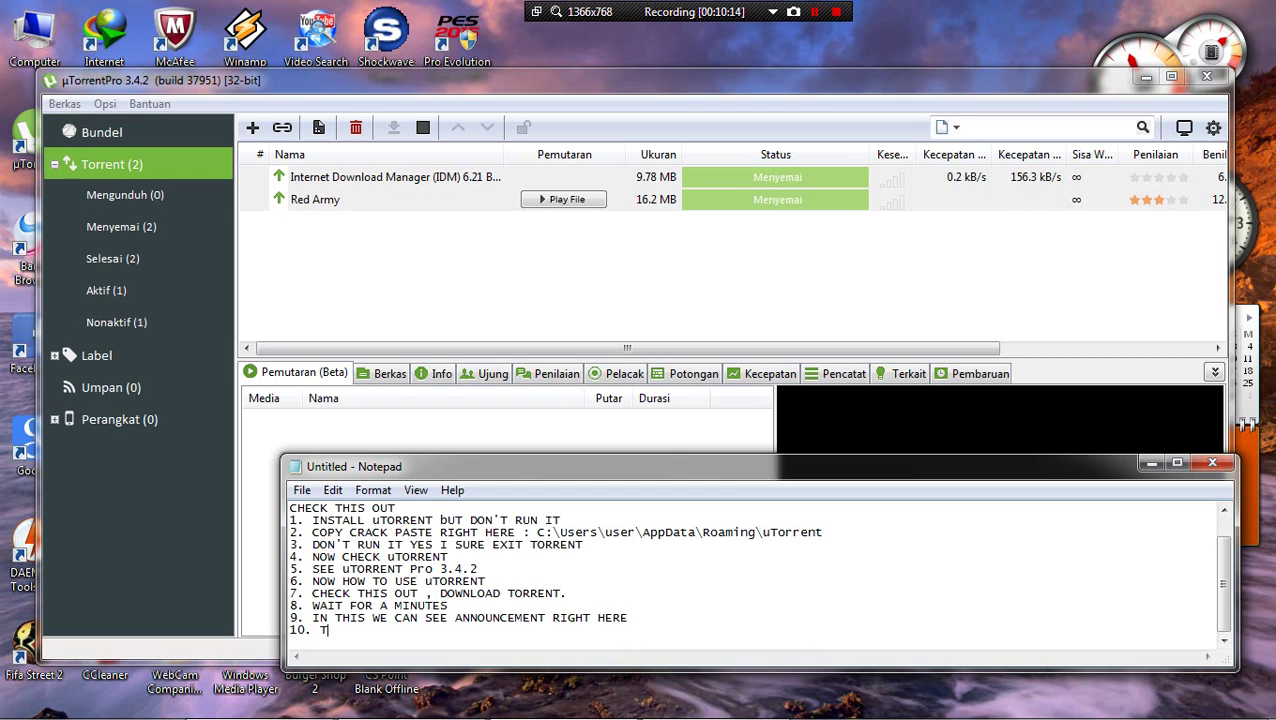
text(T)
key(BackSpace)
text(0. DONE)
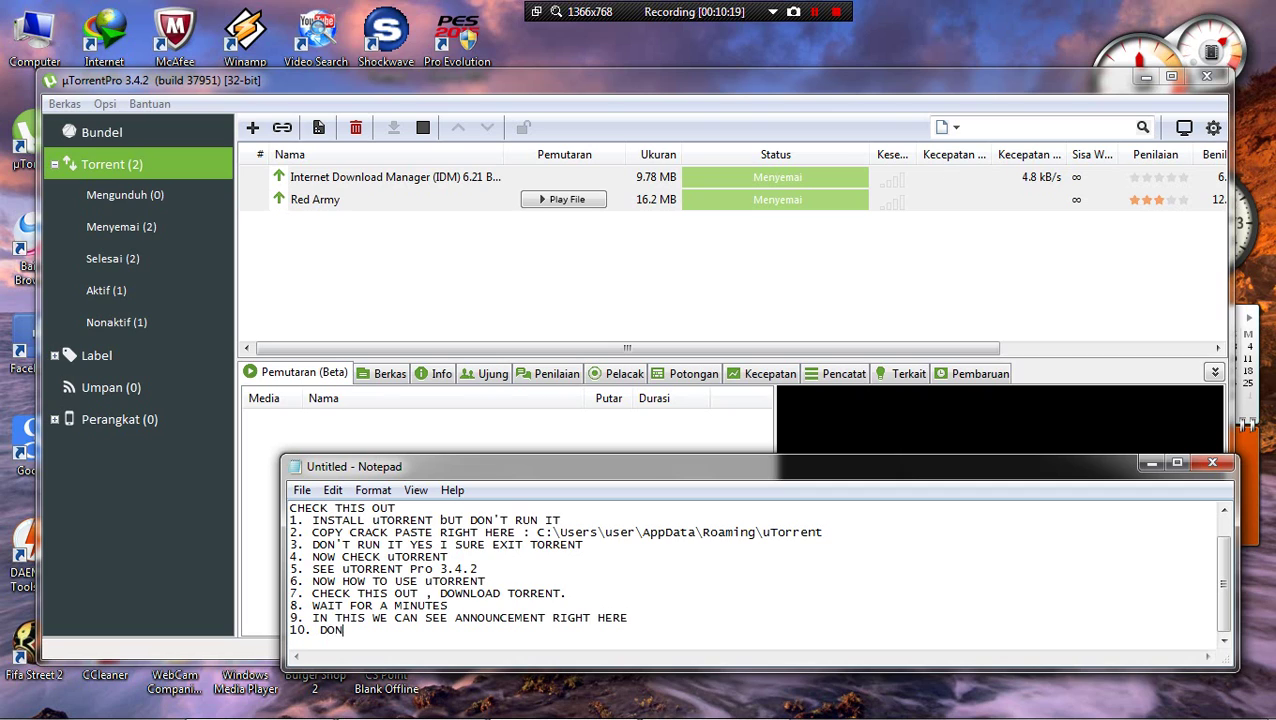
- Leave blank lines below line 10 and add the indented closing line "thanks for watching this video"
key(Return)
key(Return)
key(Return)
key(Return)
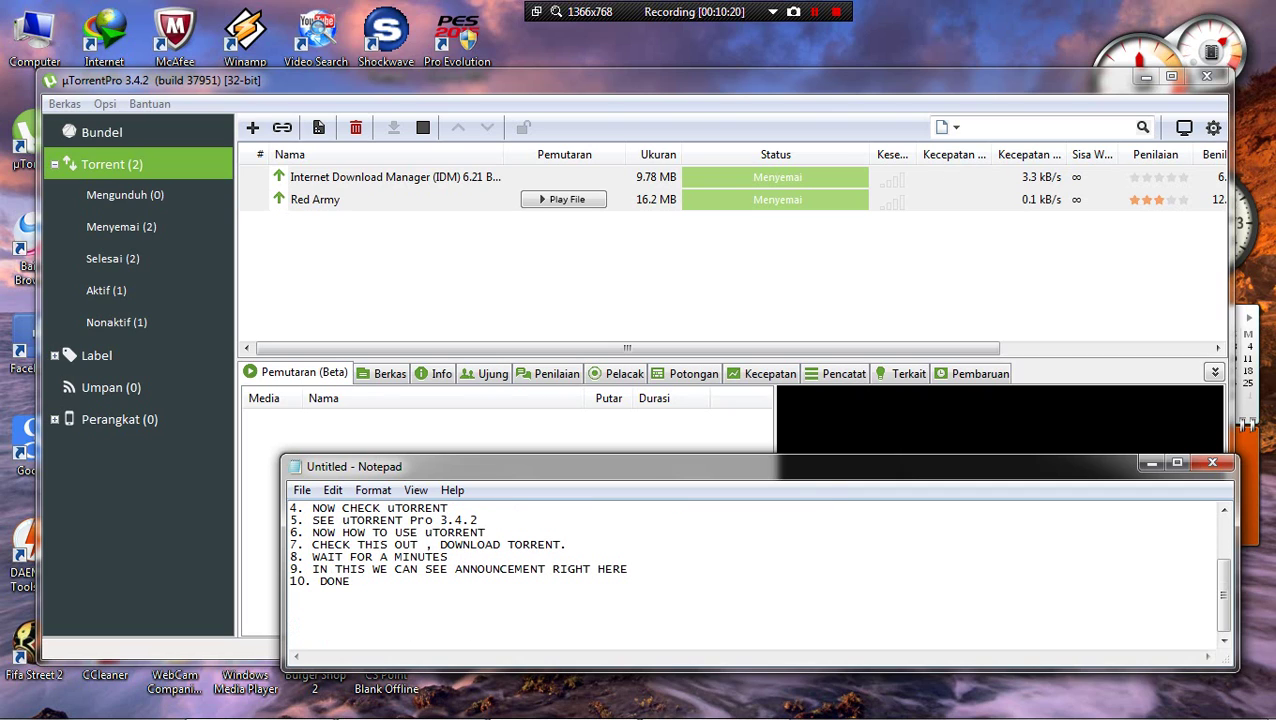
text(thanks fo)
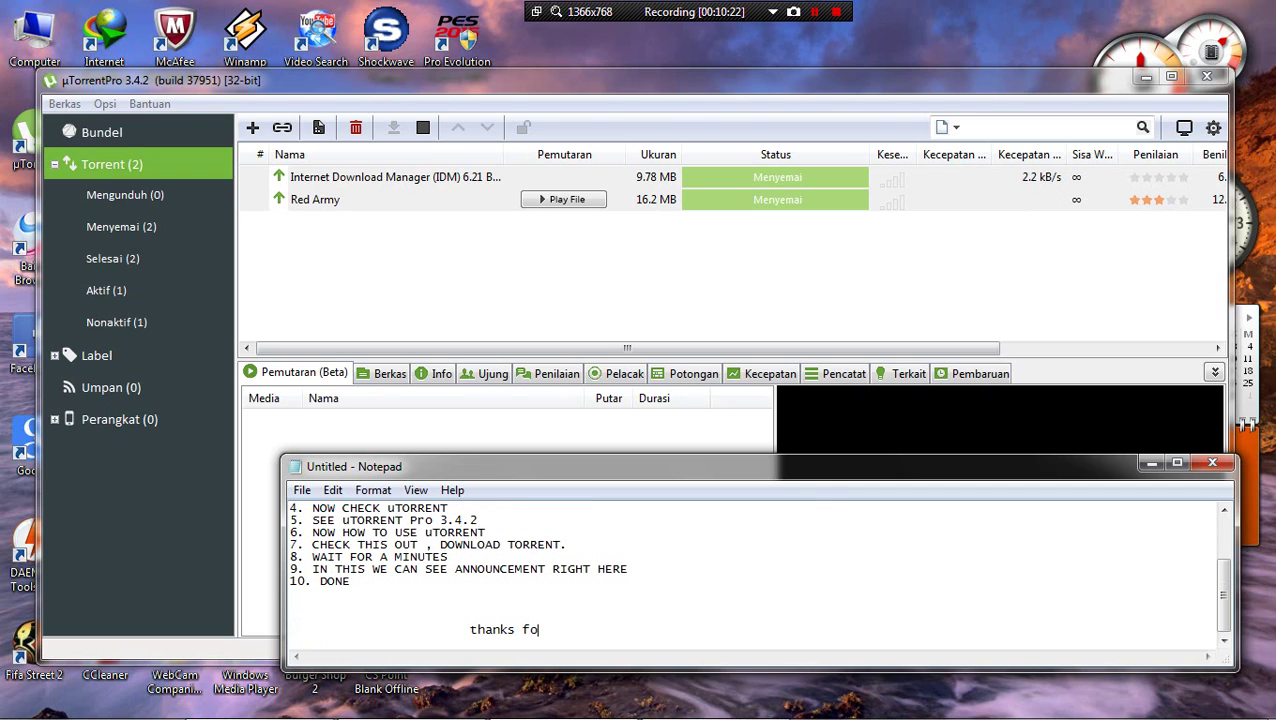
text(r watching this video)
key(Return)
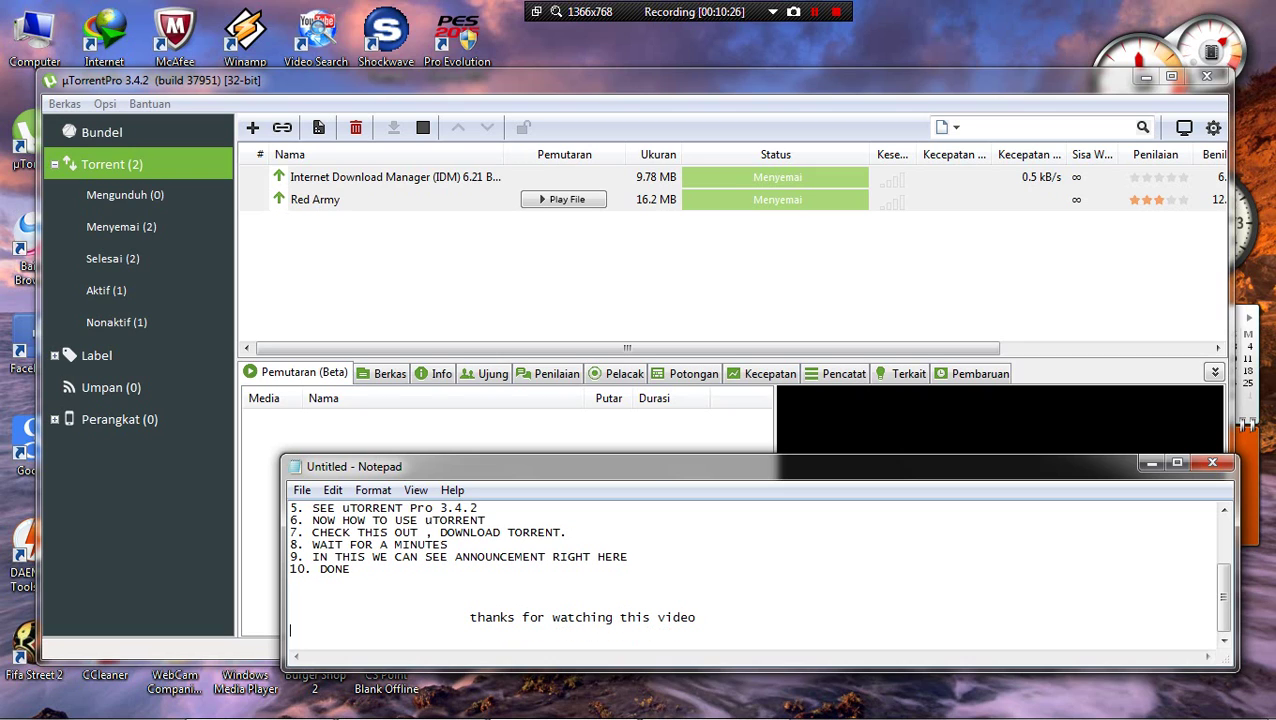
- Add the farewell line "BYEEEeeeee :D GOOD LU" below the closing message, leaving one blank line between
key(Return)
text(BYE)
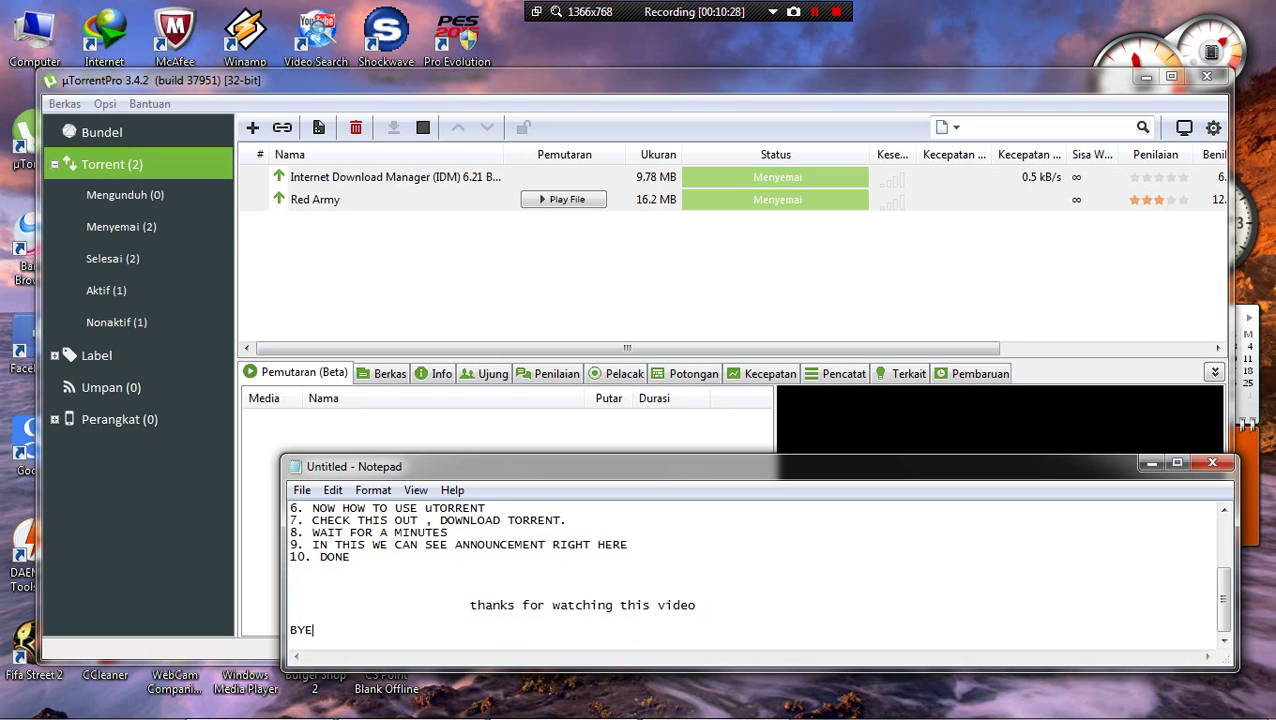
text(EEeeeee :d)
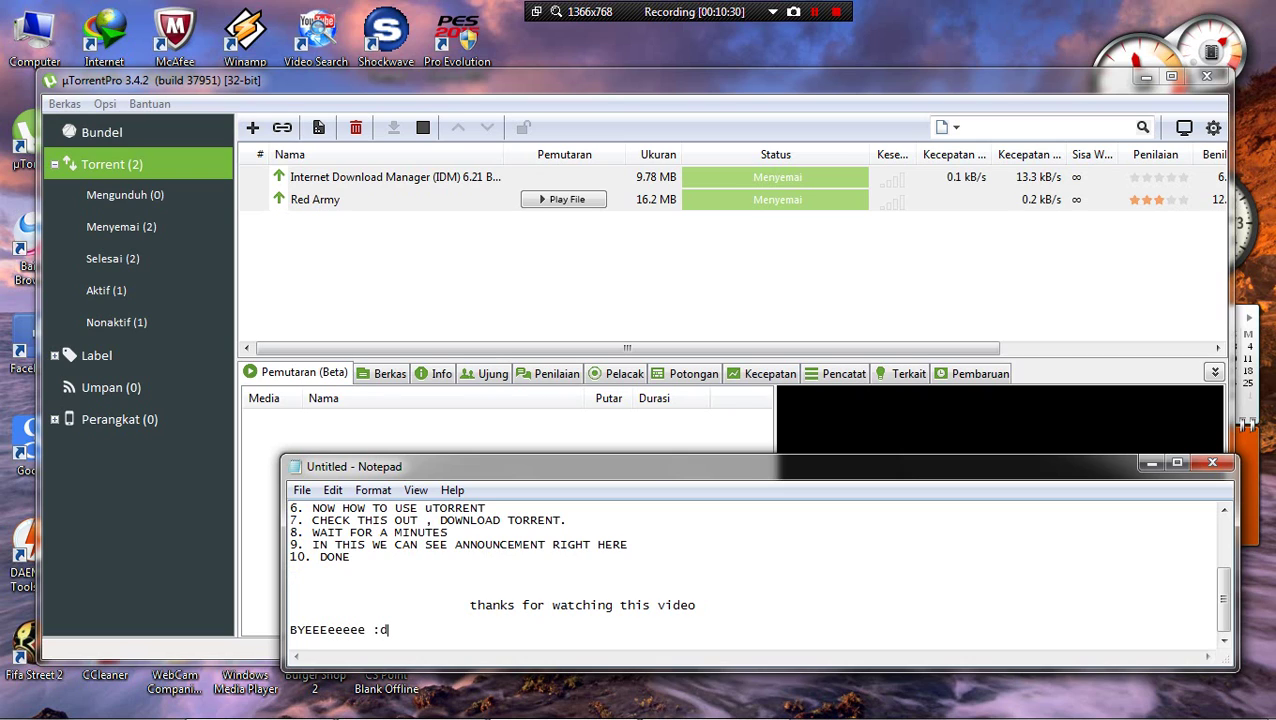
key(BackSpace)
text(D GOOD LU)
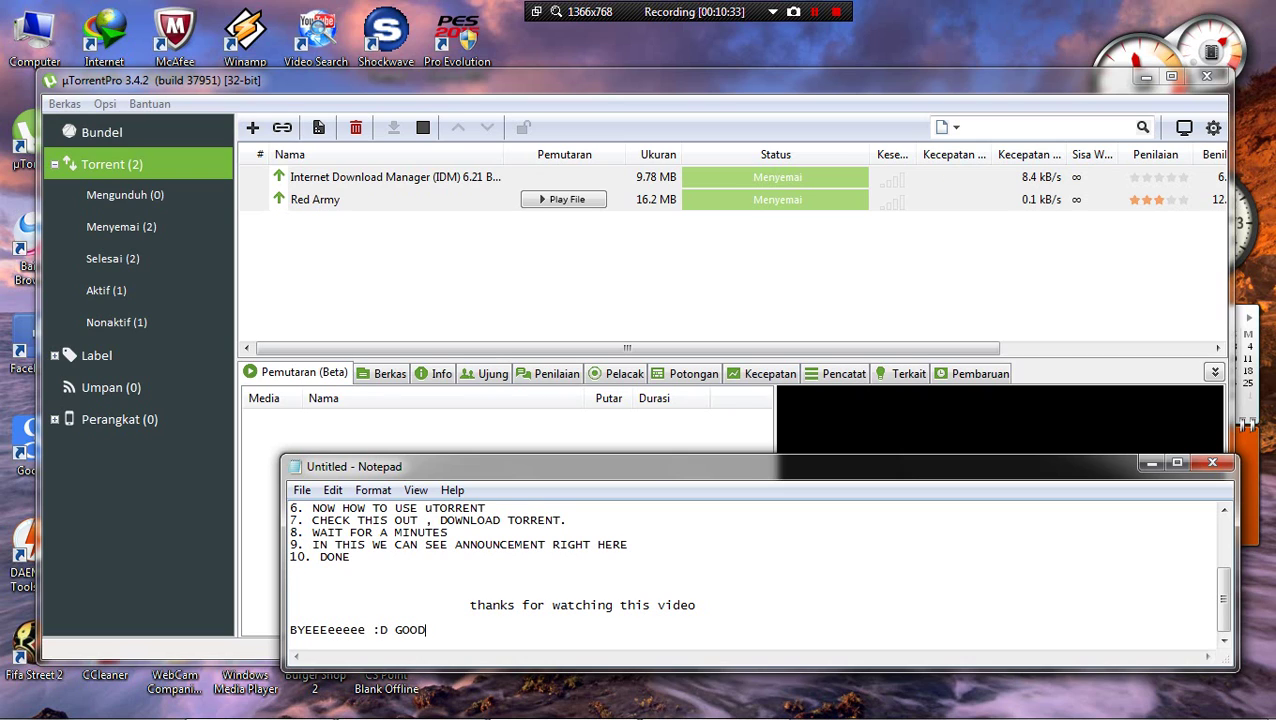